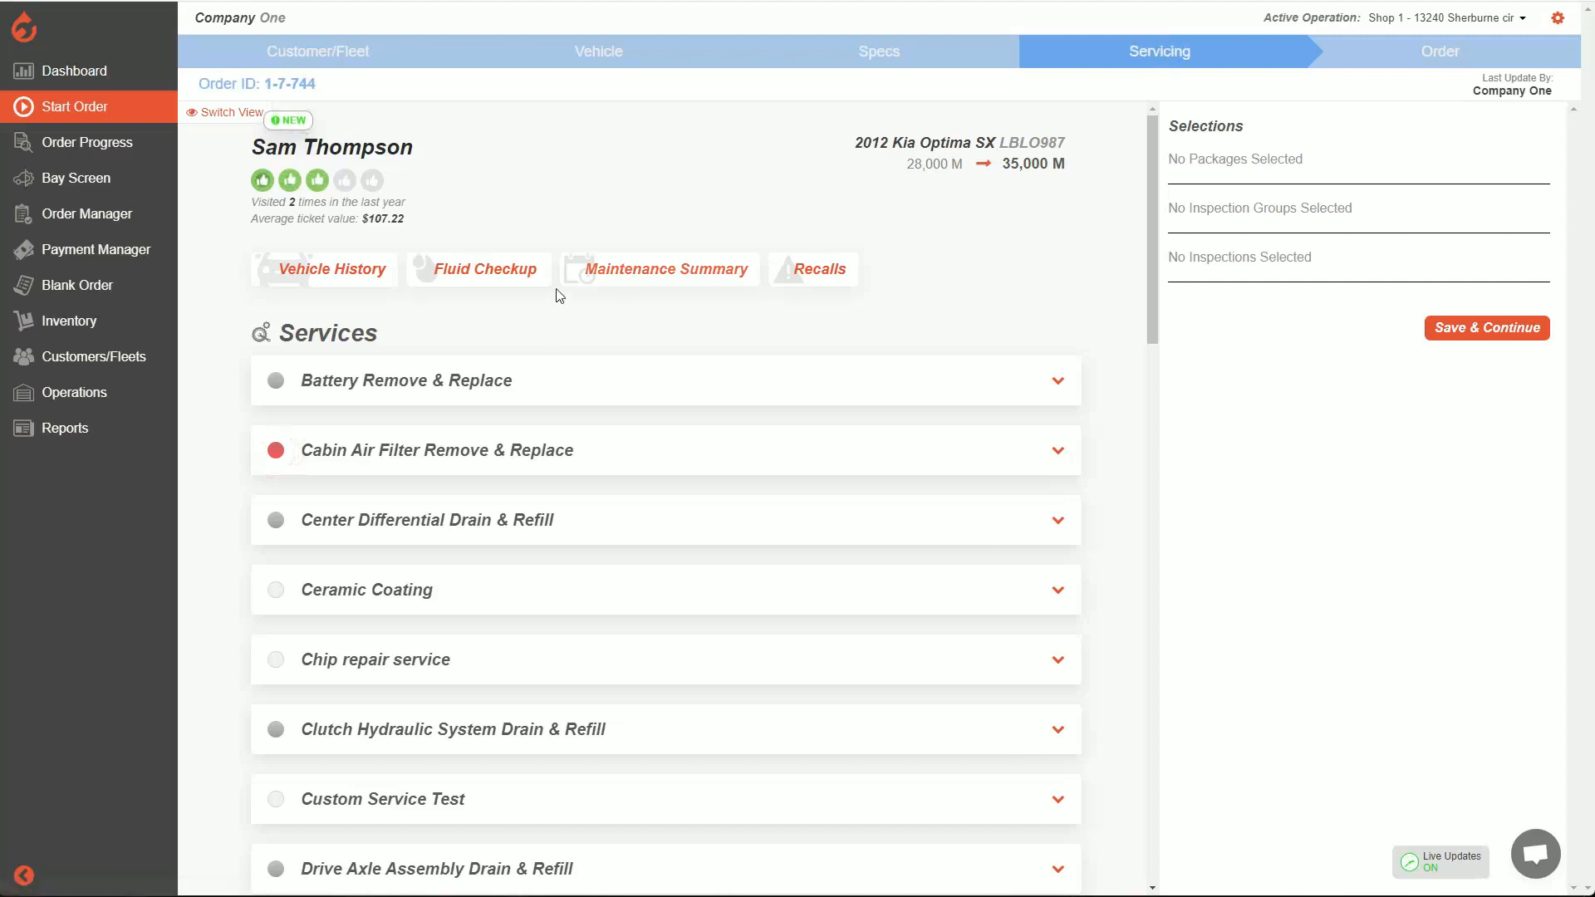
Look through the services list and examine the maintenance status and available packages of Engine Oil Drain & Refill
scroll(565, 380, "down", 3)
scroll(590, 412, "up", 3)
scroll(604, 368, "down", 8)
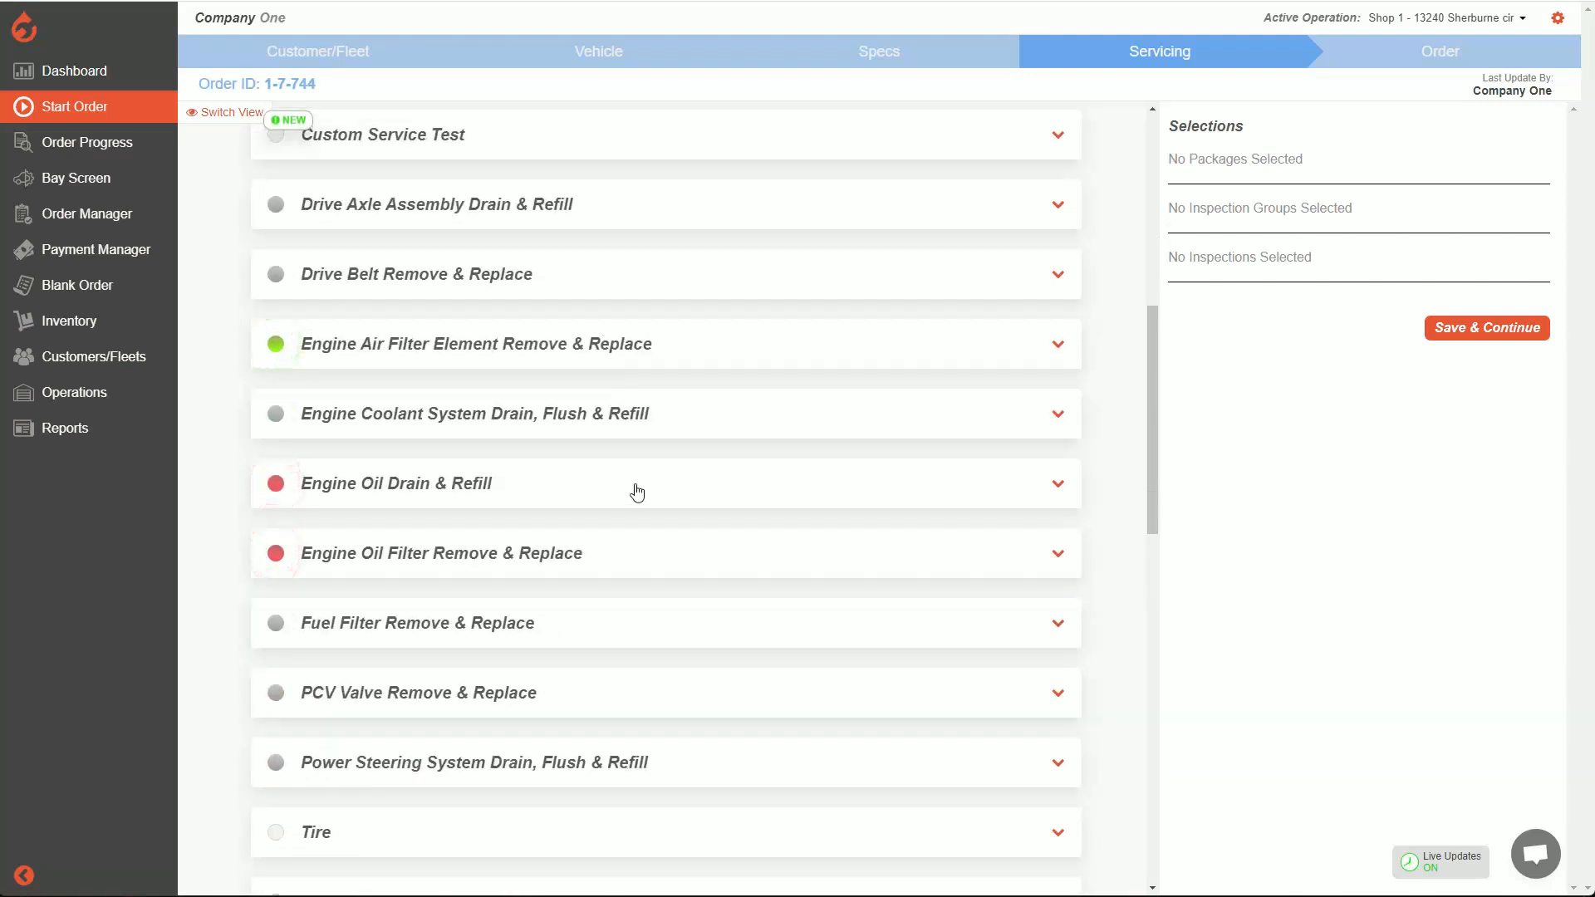
left_click(637, 493)
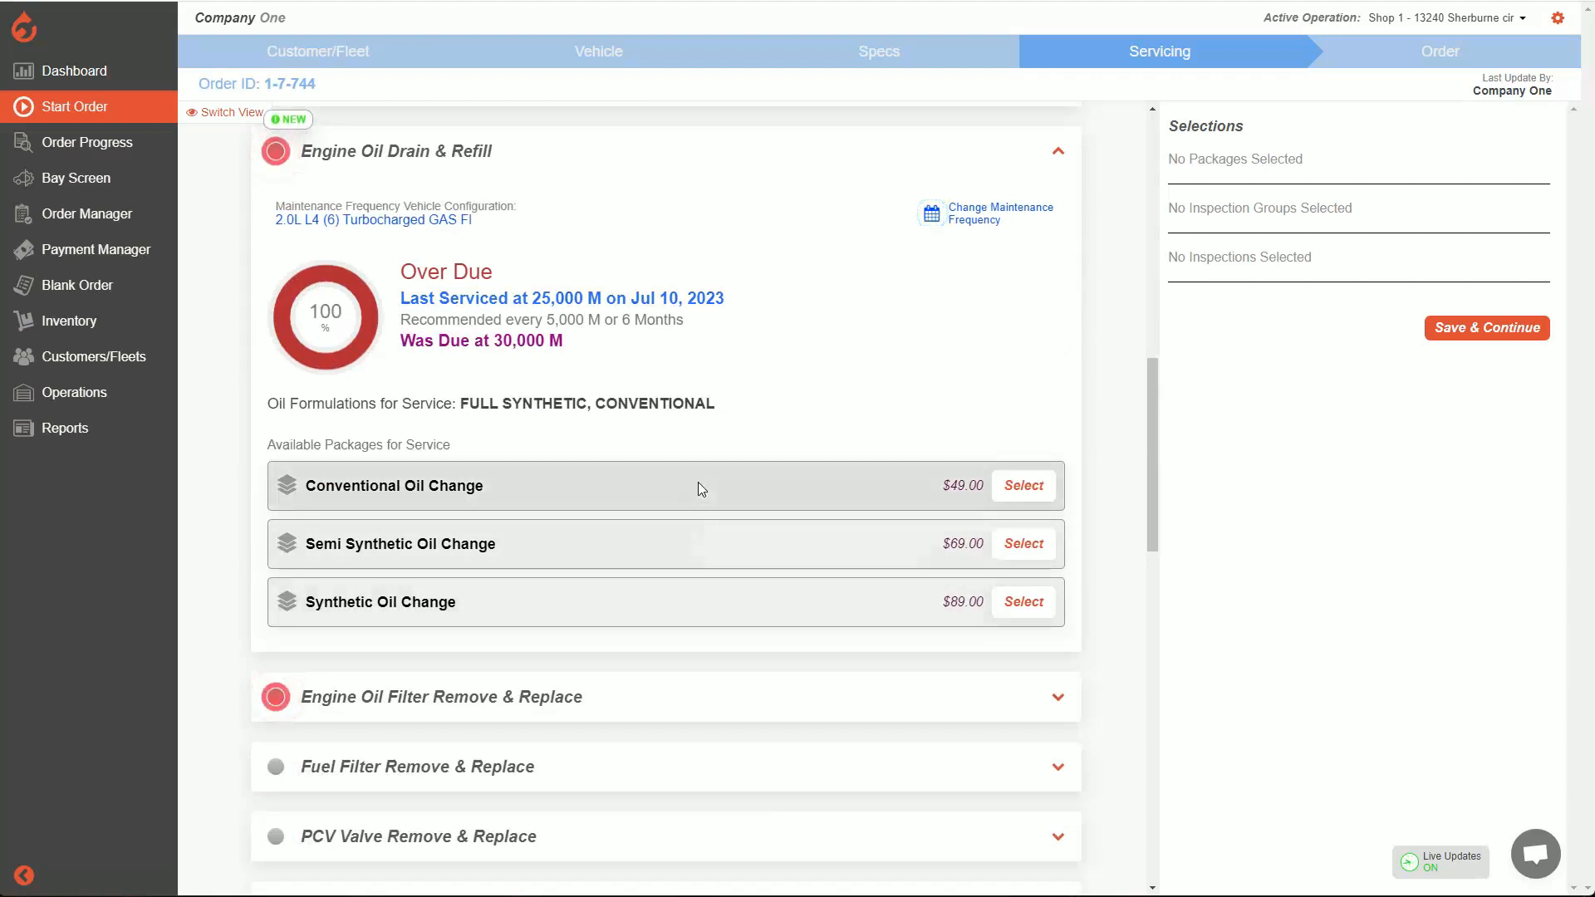
scroll(762, 335, "up", 2)
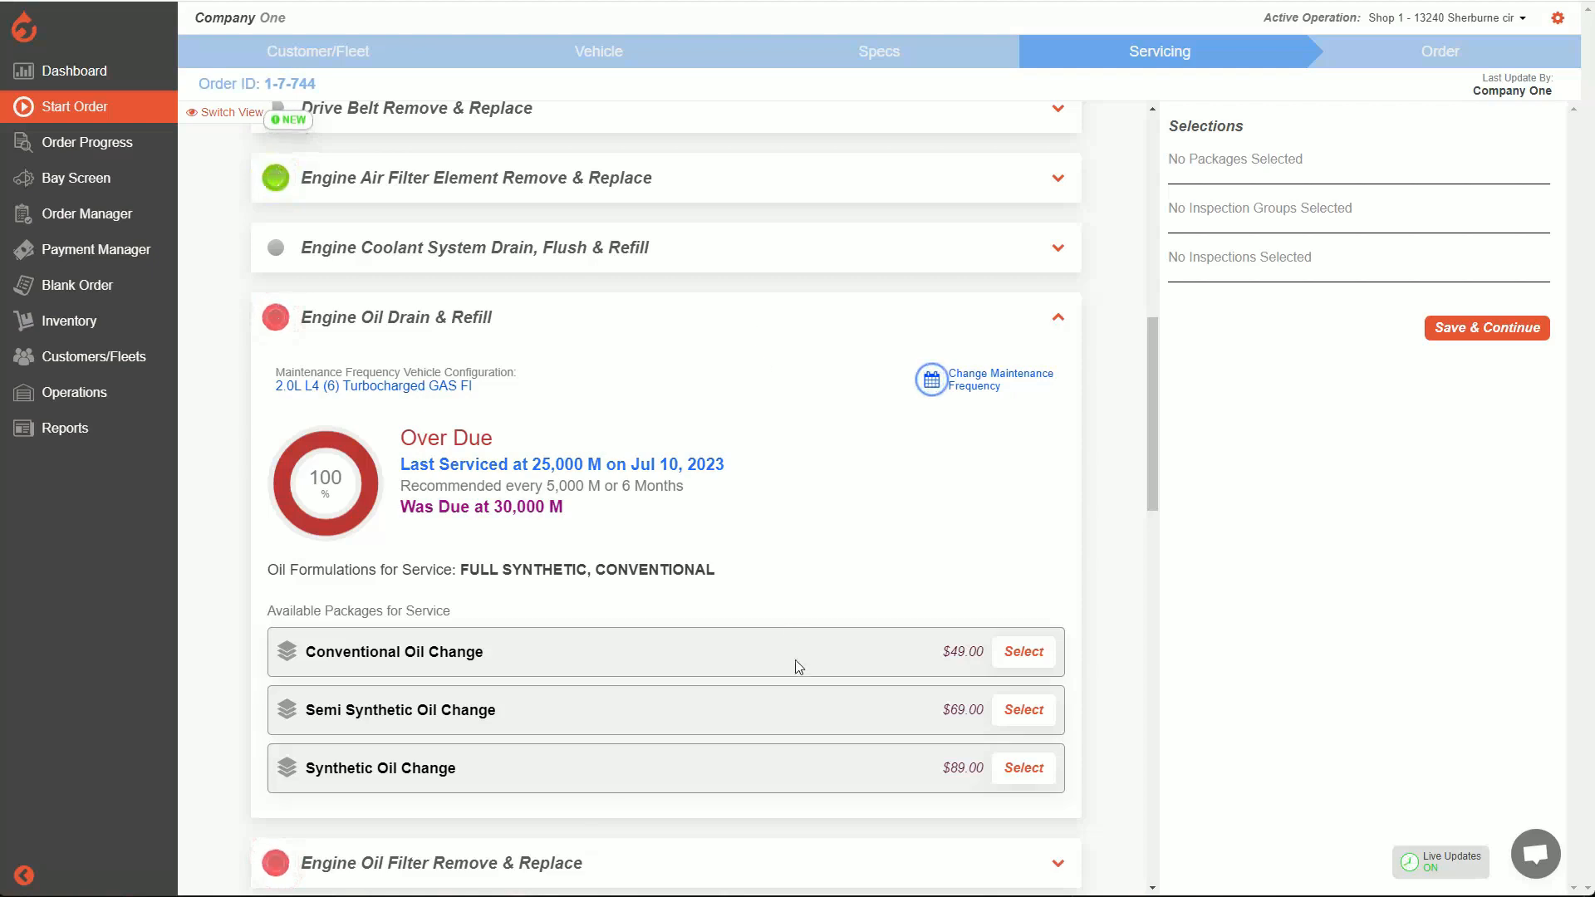
left_click(778, 320)
scroll(744, 445, "up", 10)
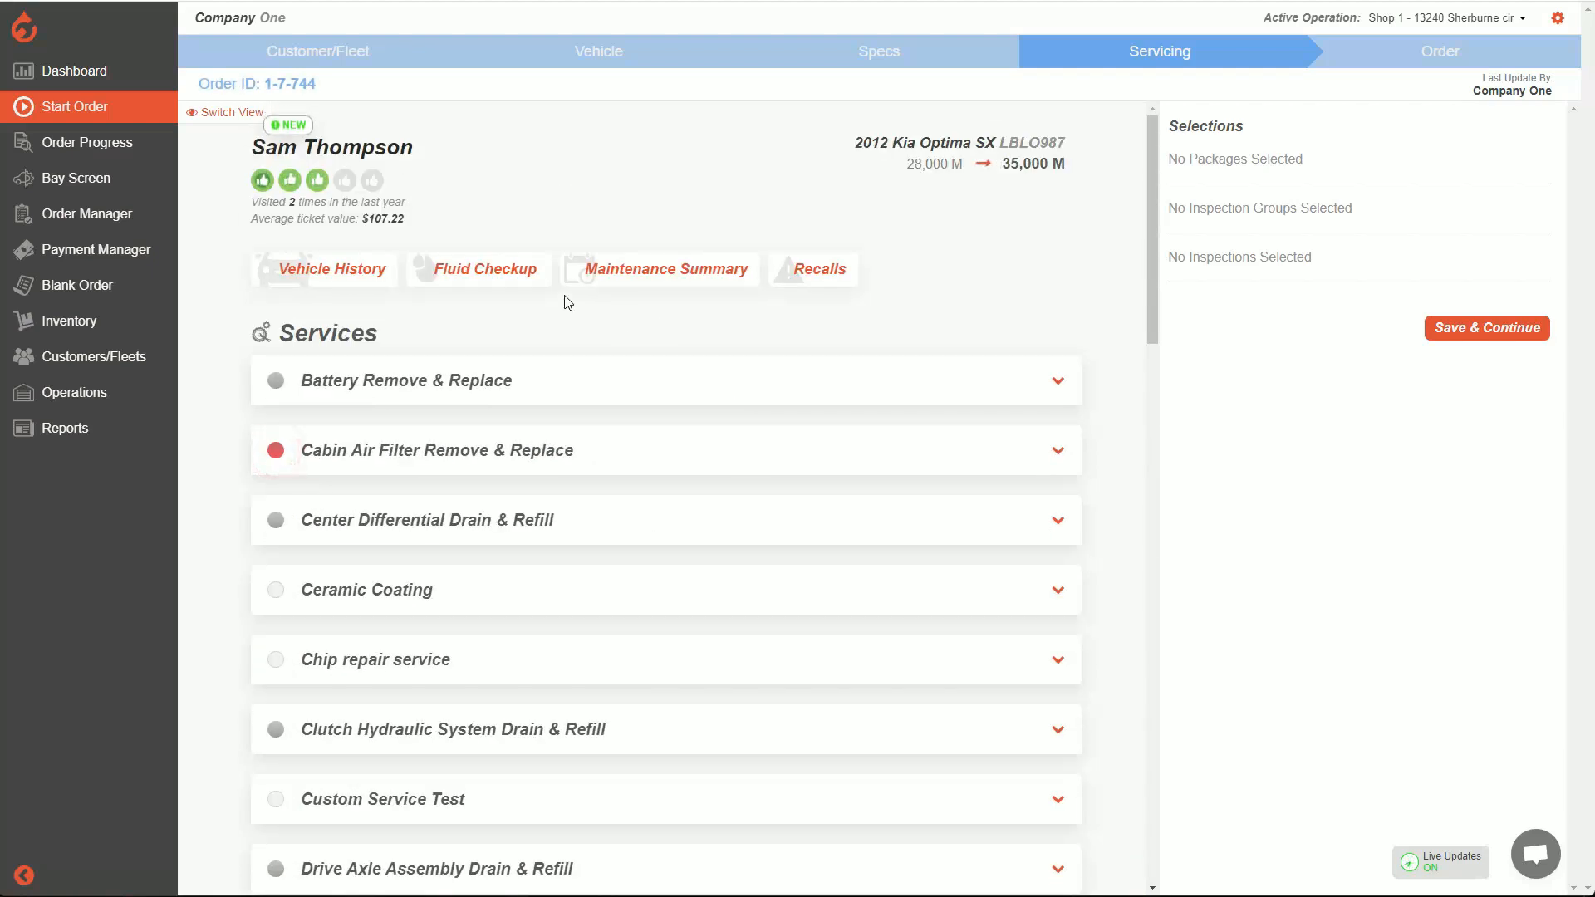
Switch the servicing page to Packages View and look through the service package groups
left_click(231, 114)
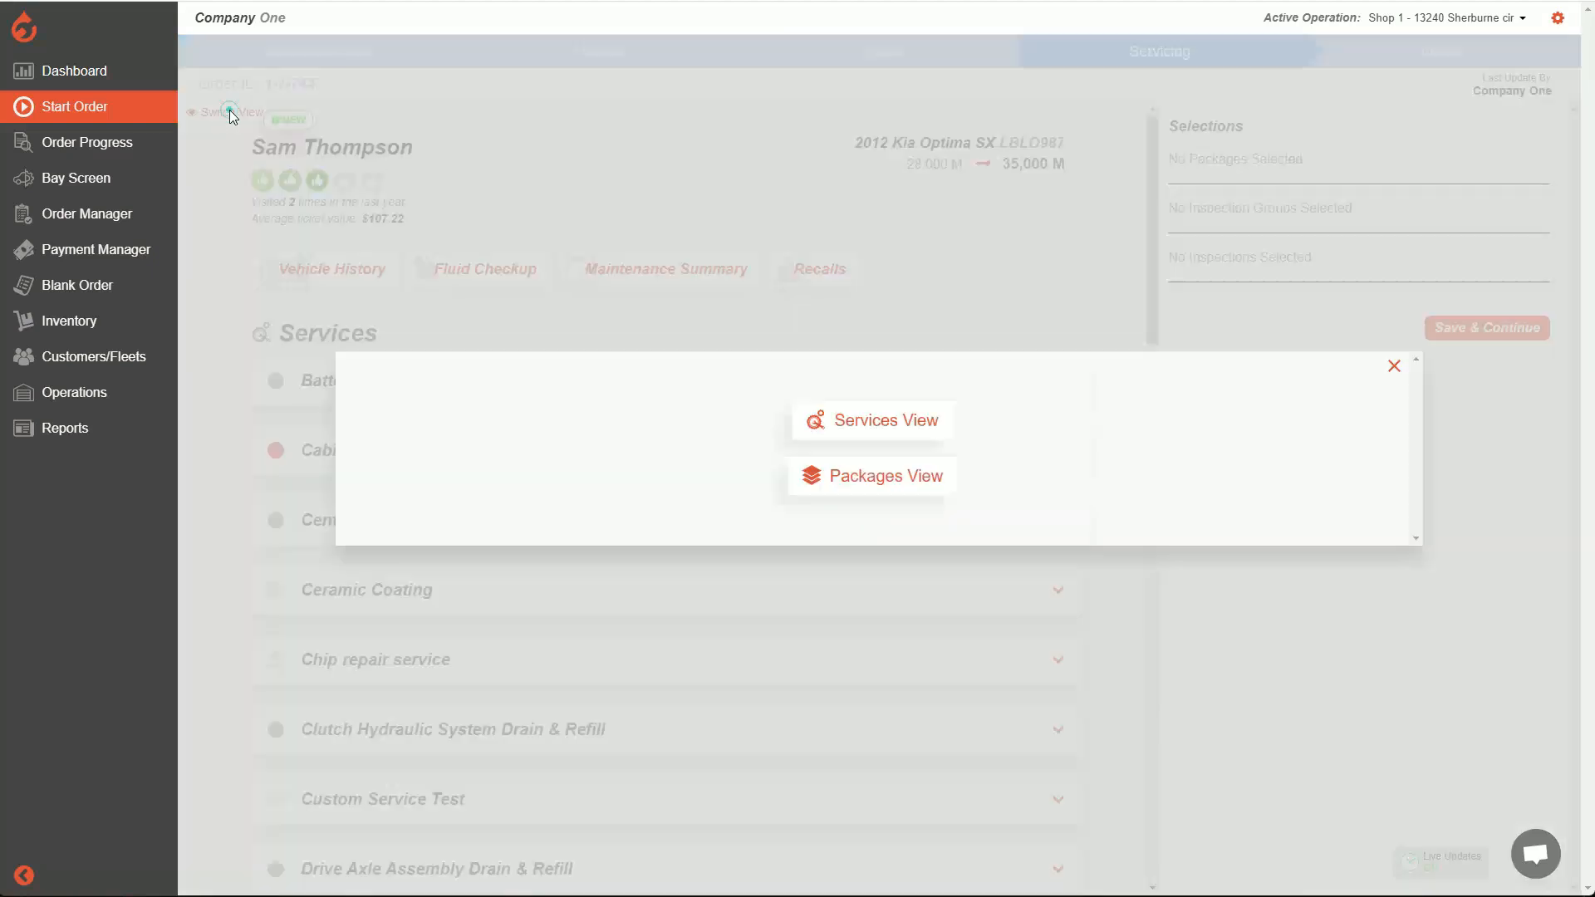
left_click(893, 484)
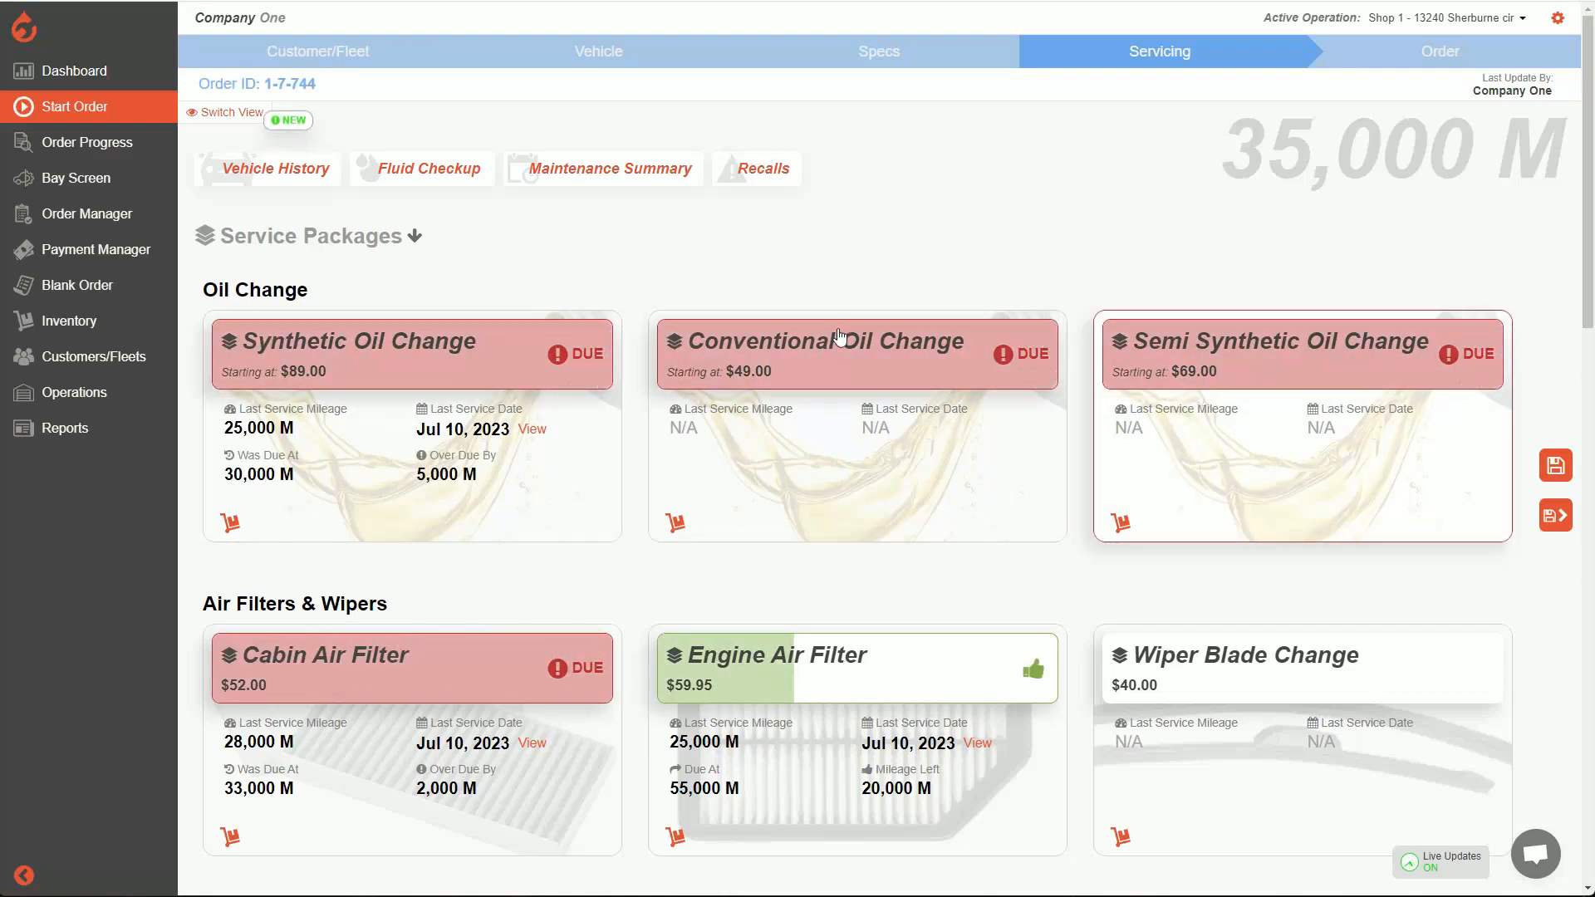
scroll(748, 316, "down", 1)
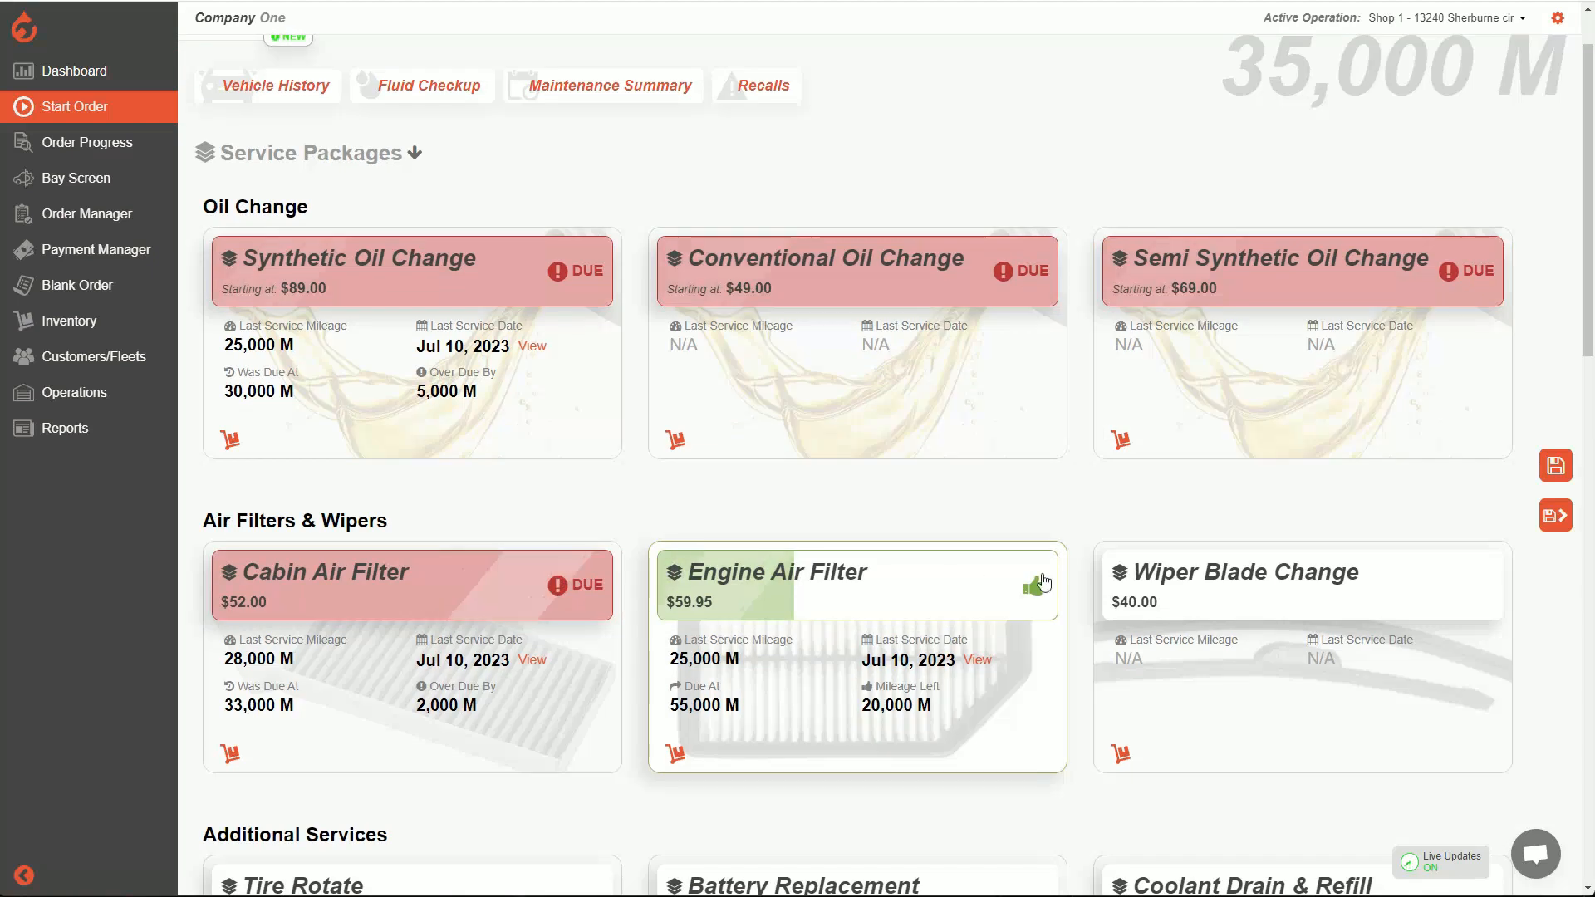
scroll(1256, 598, "down", 4)
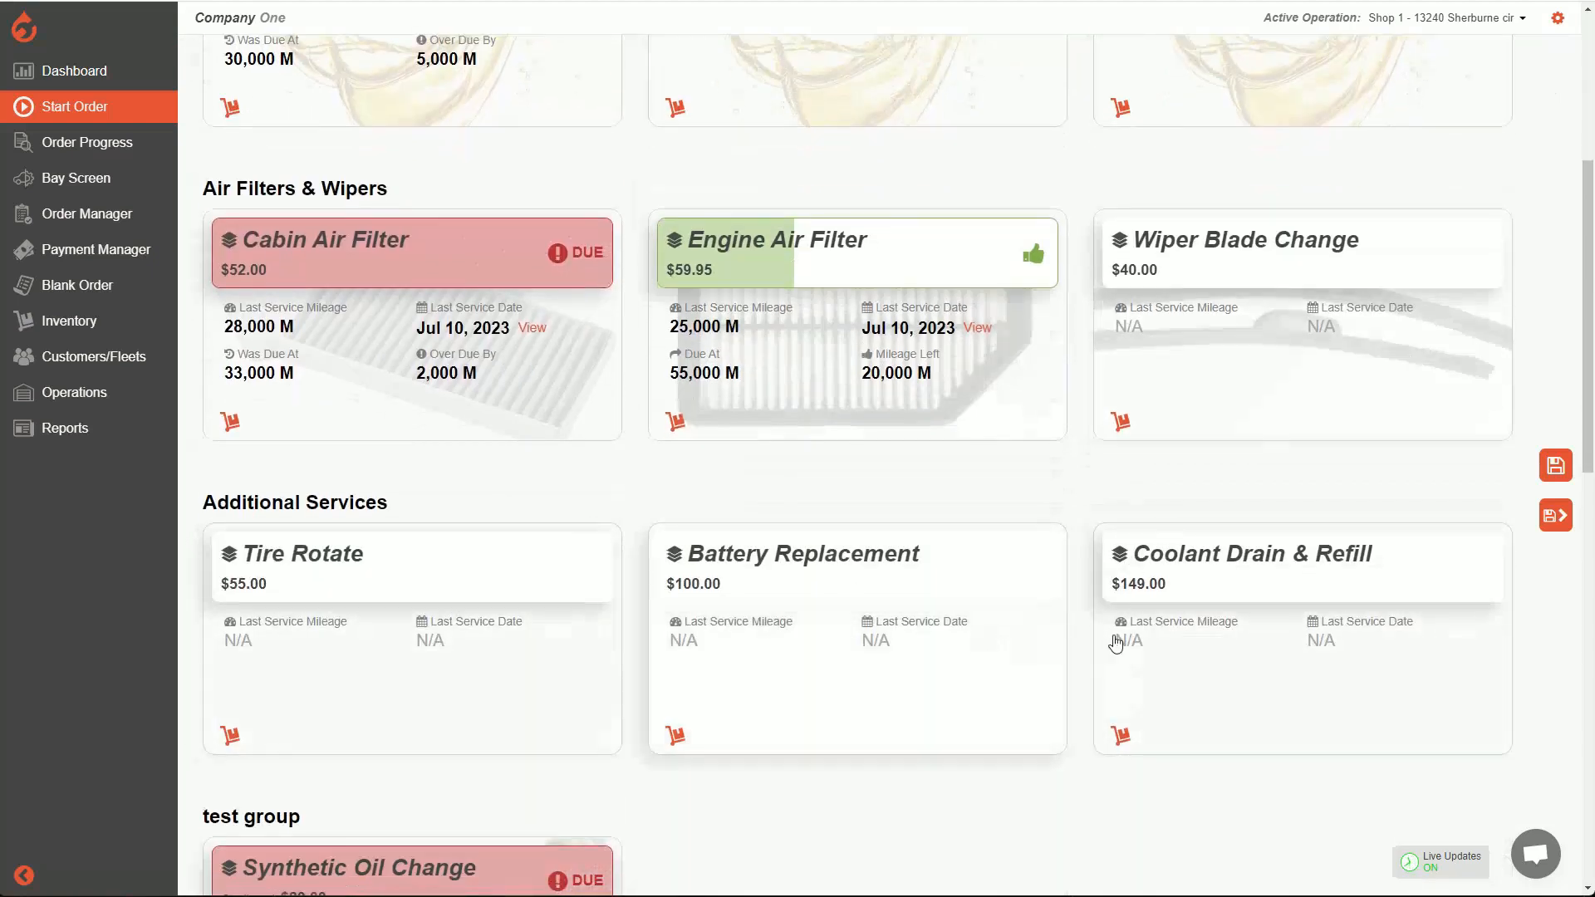
scroll(844, 601, "up", 5)
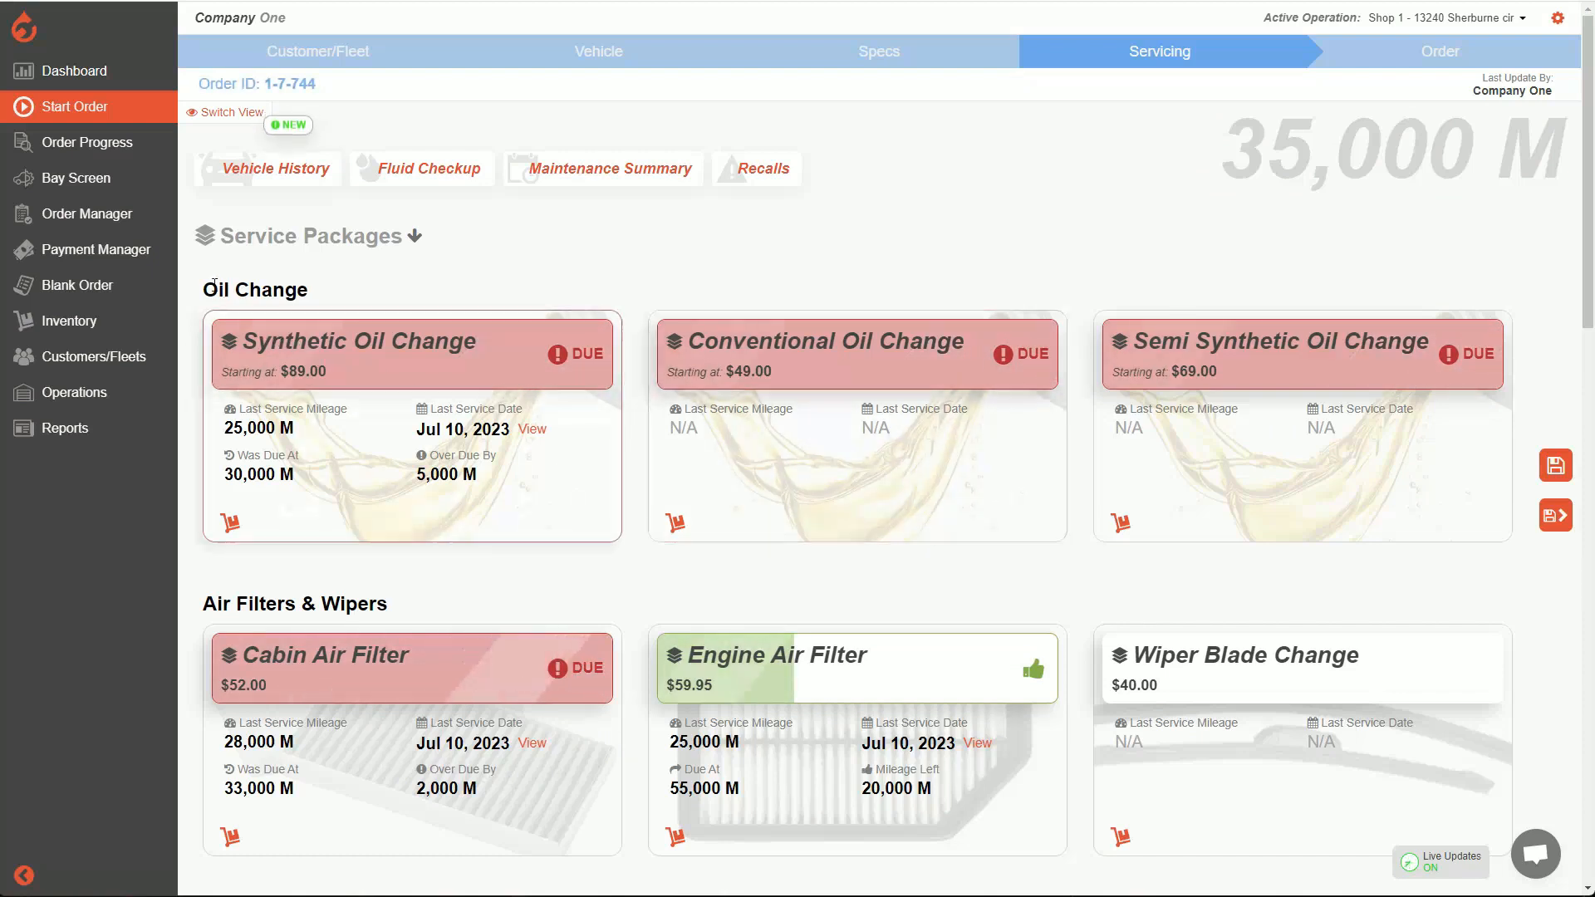
Examine the Oil Change and Air Filters & Wipers groups, including each package's price, service history and due status
left_click_drag(207, 286, 323, 300)
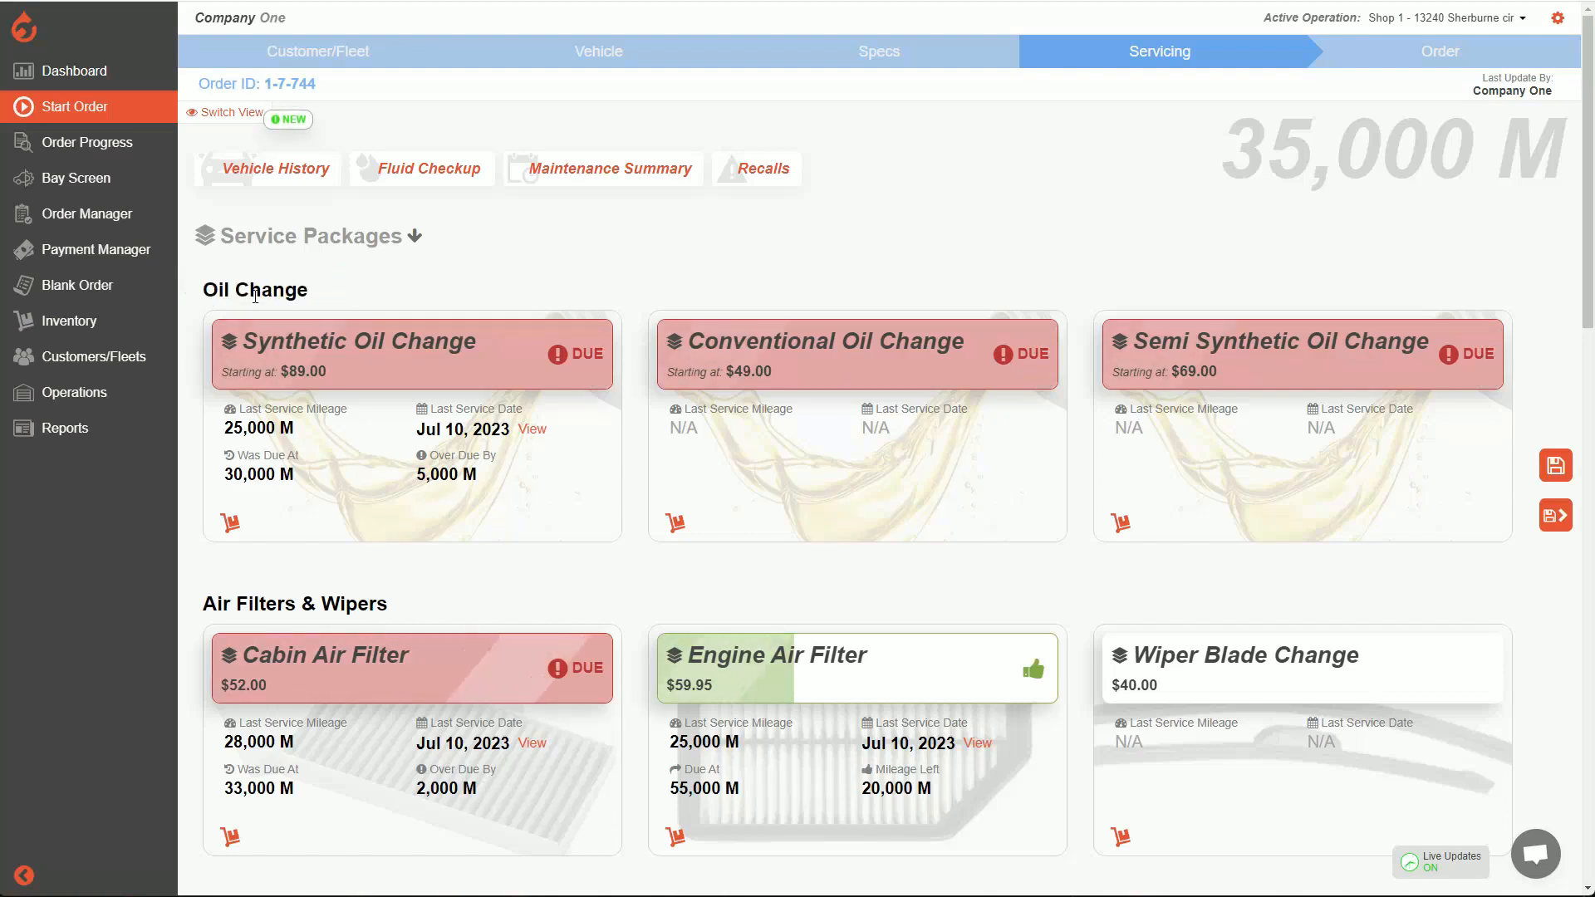
left_click_drag(201, 291, 302, 291)
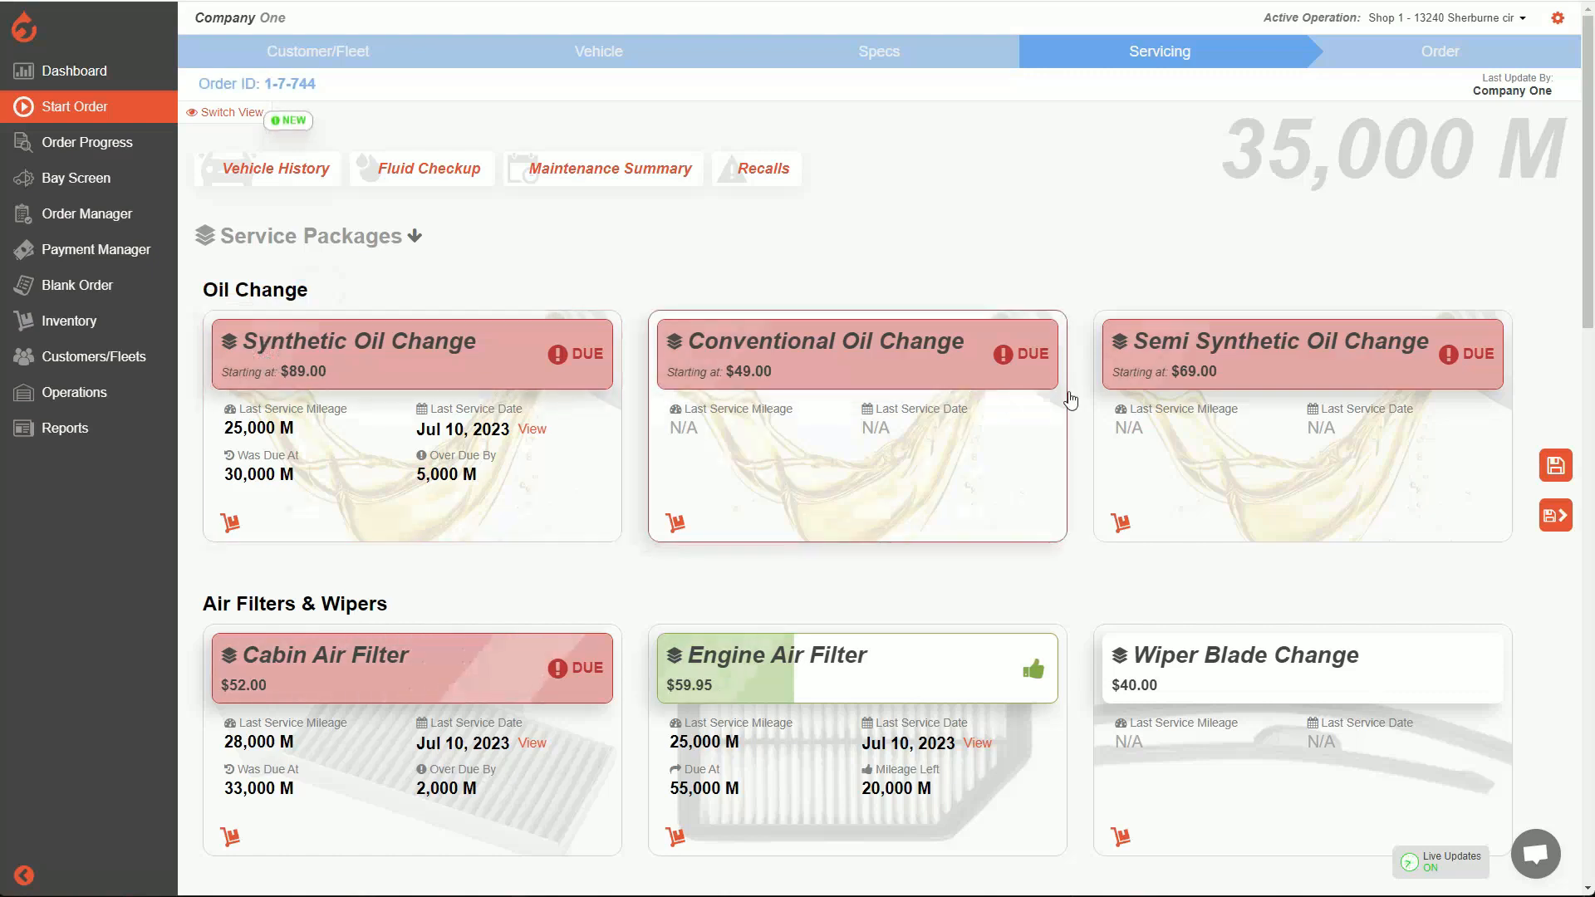
scroll(565, 387, "down", 3)
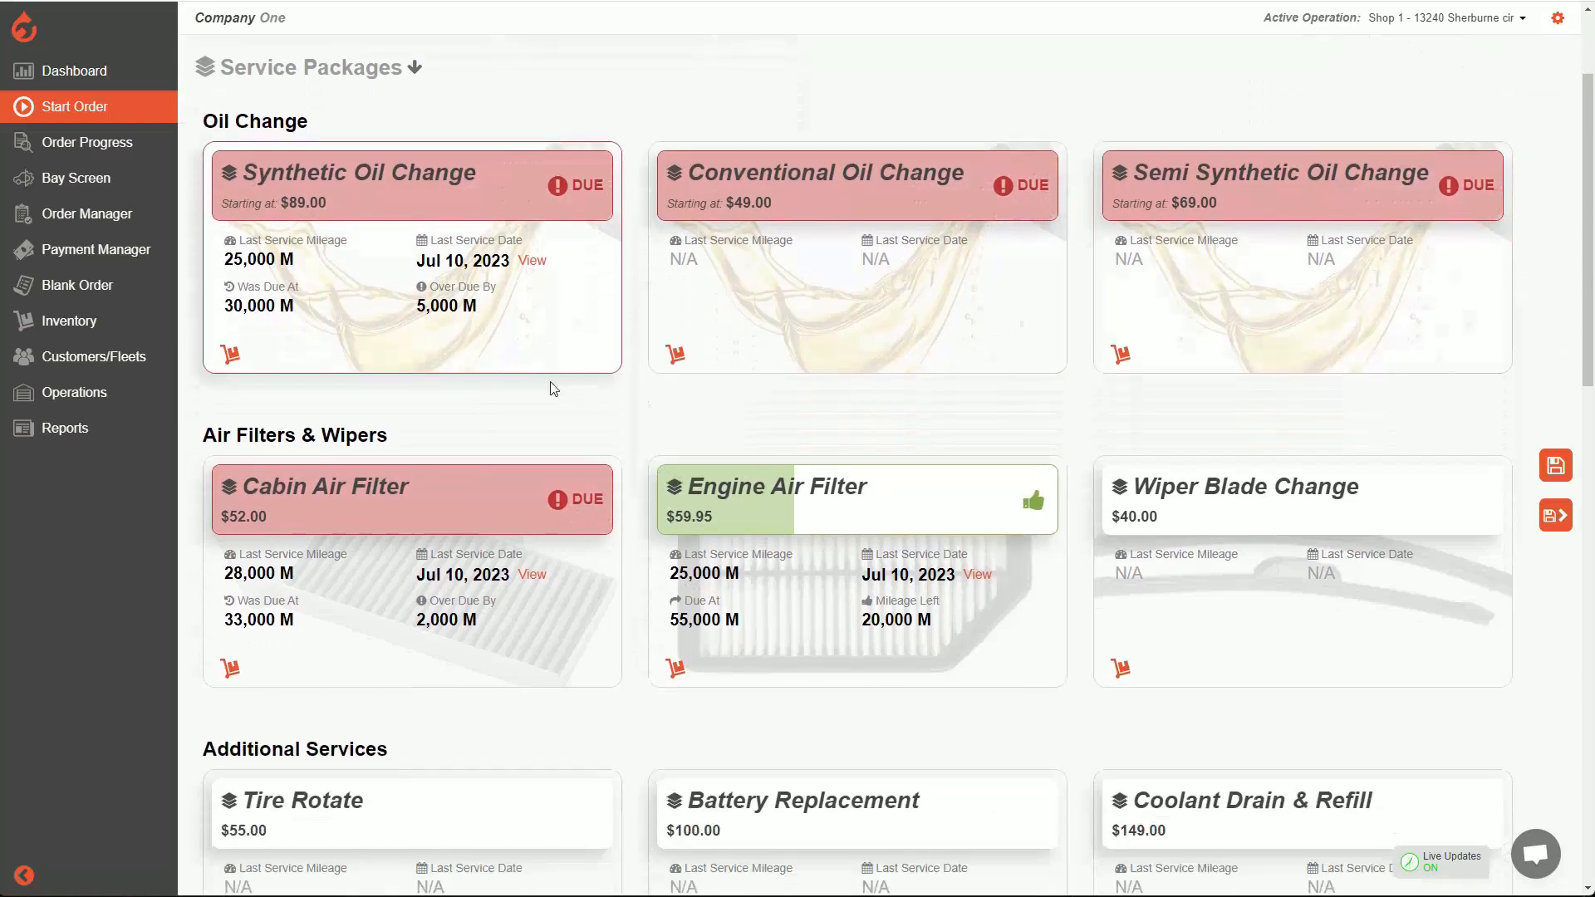
left_click_drag(201, 354, 397, 359)
left_click(410, 349)
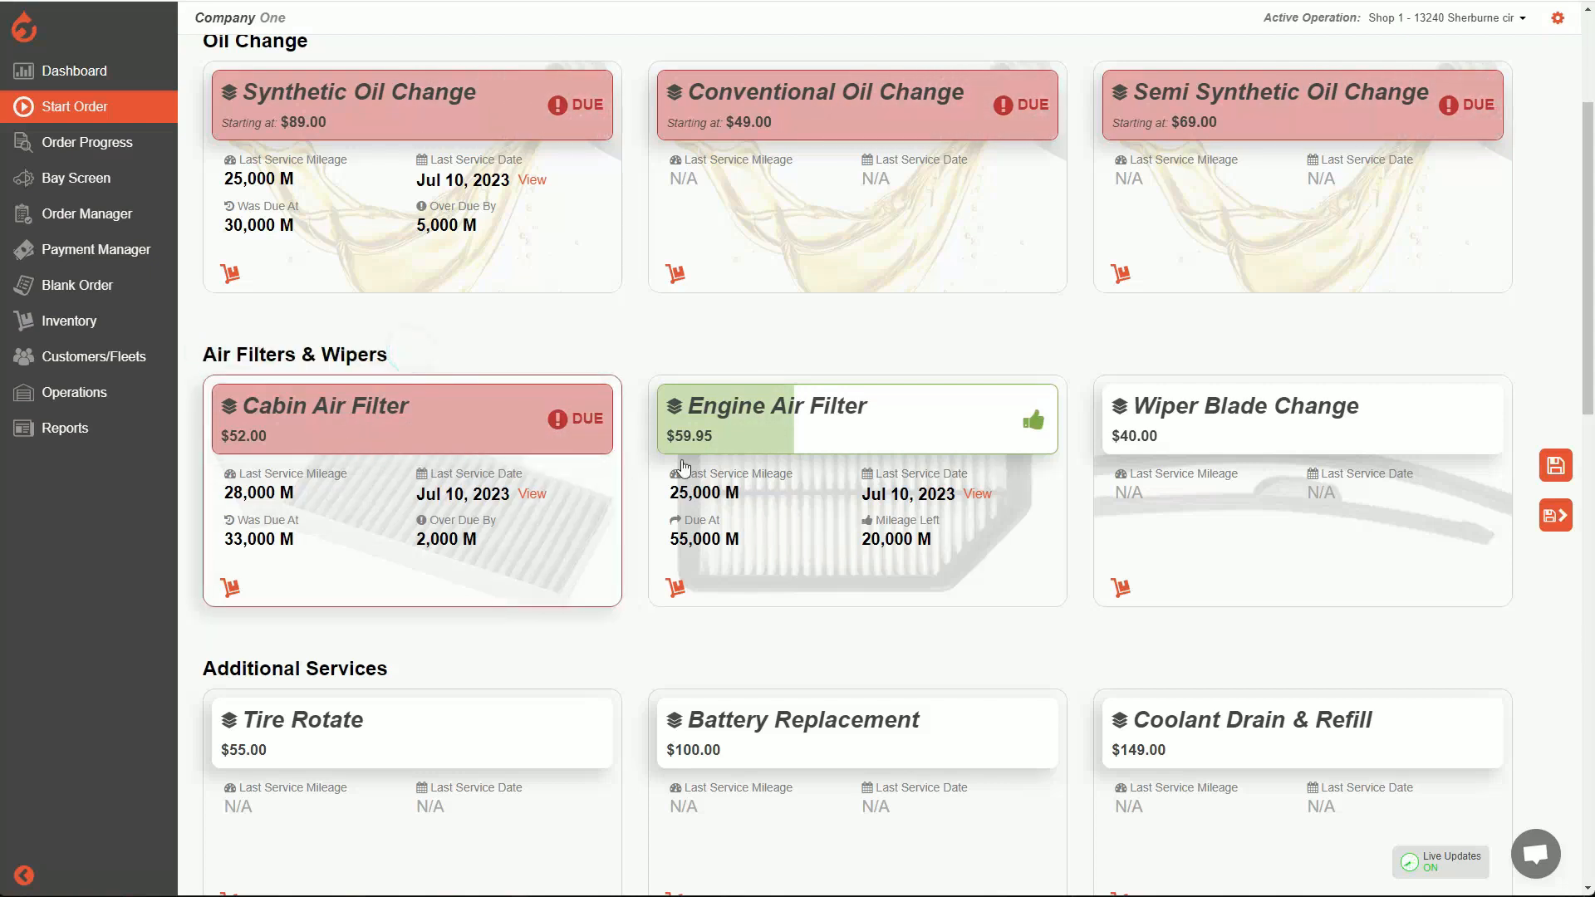
scroll(710, 496, "up", 1)
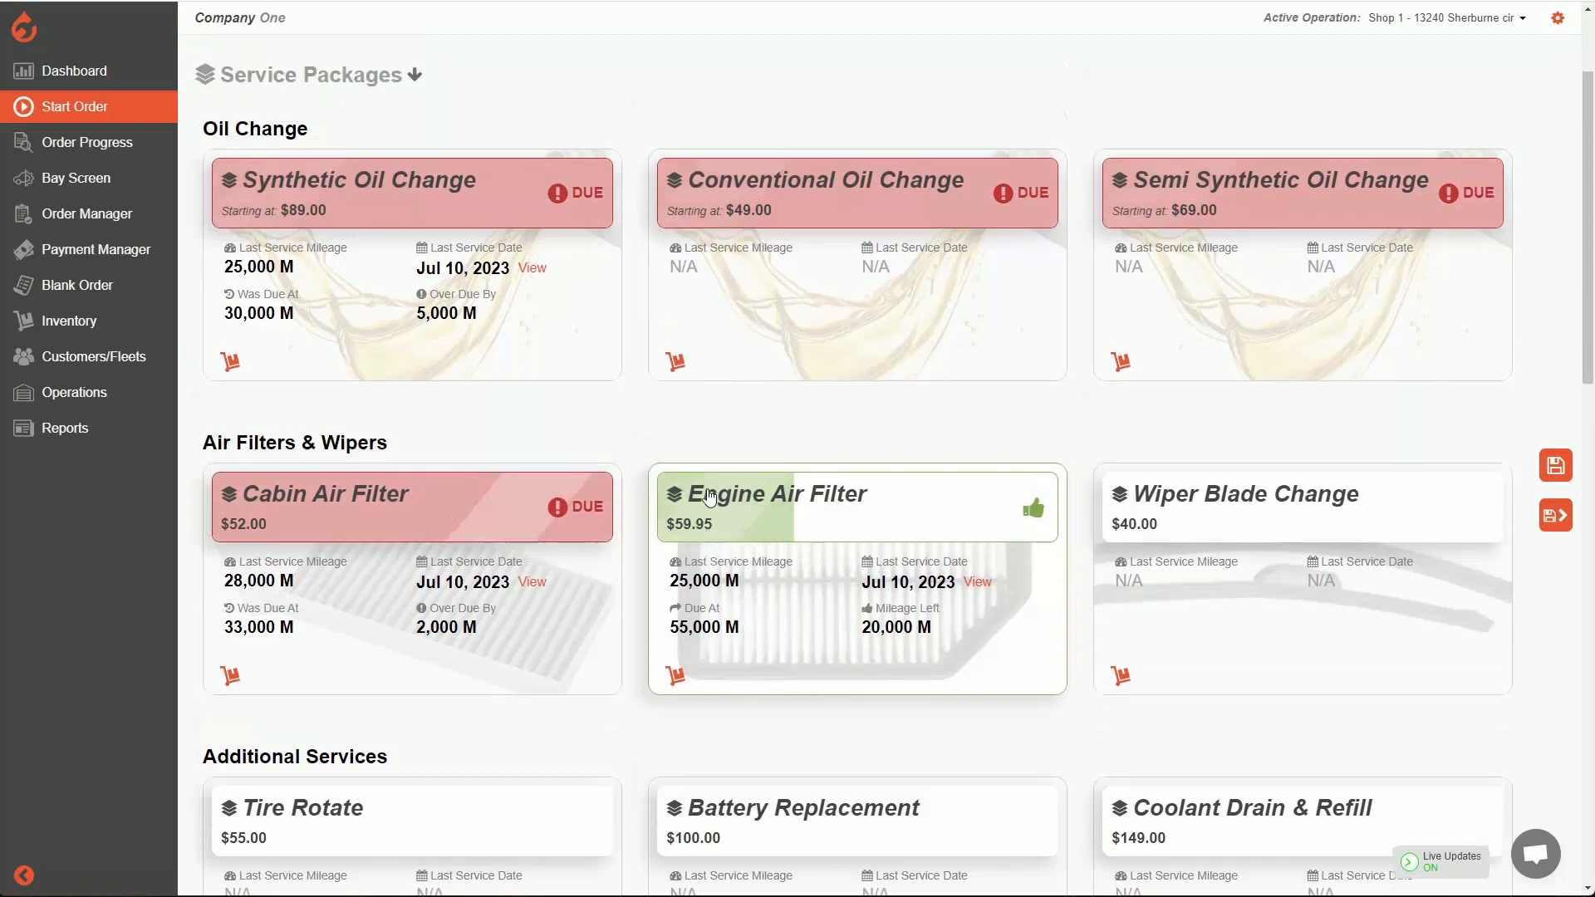
scroll(710, 496, "up", 2)
left_click_drag(204, 289, 288, 289)
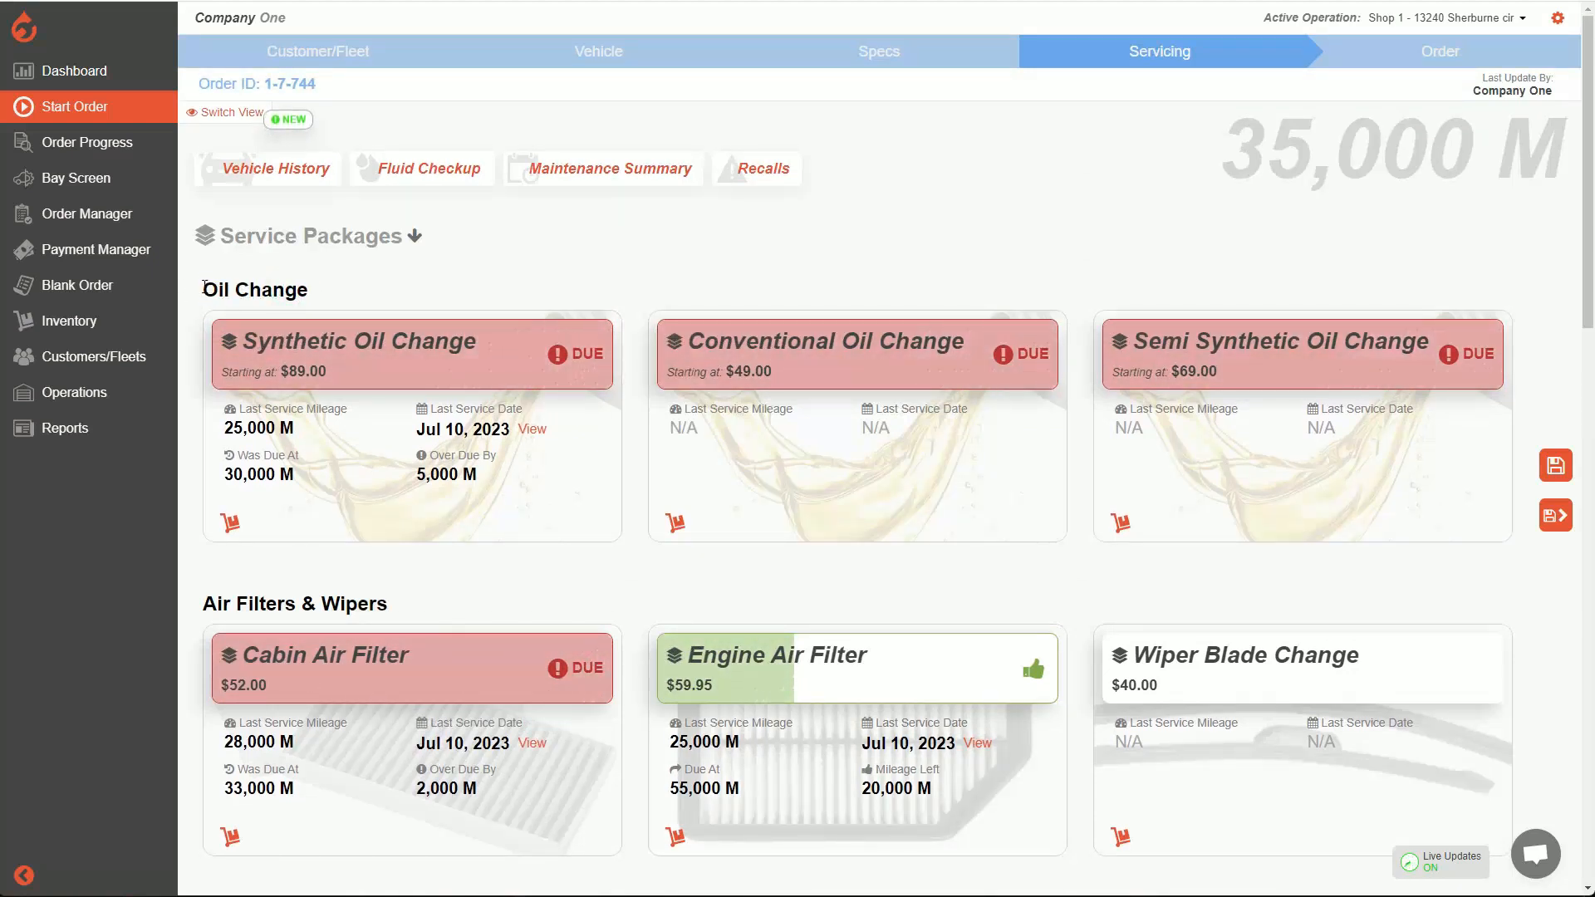
left_click(321, 291)
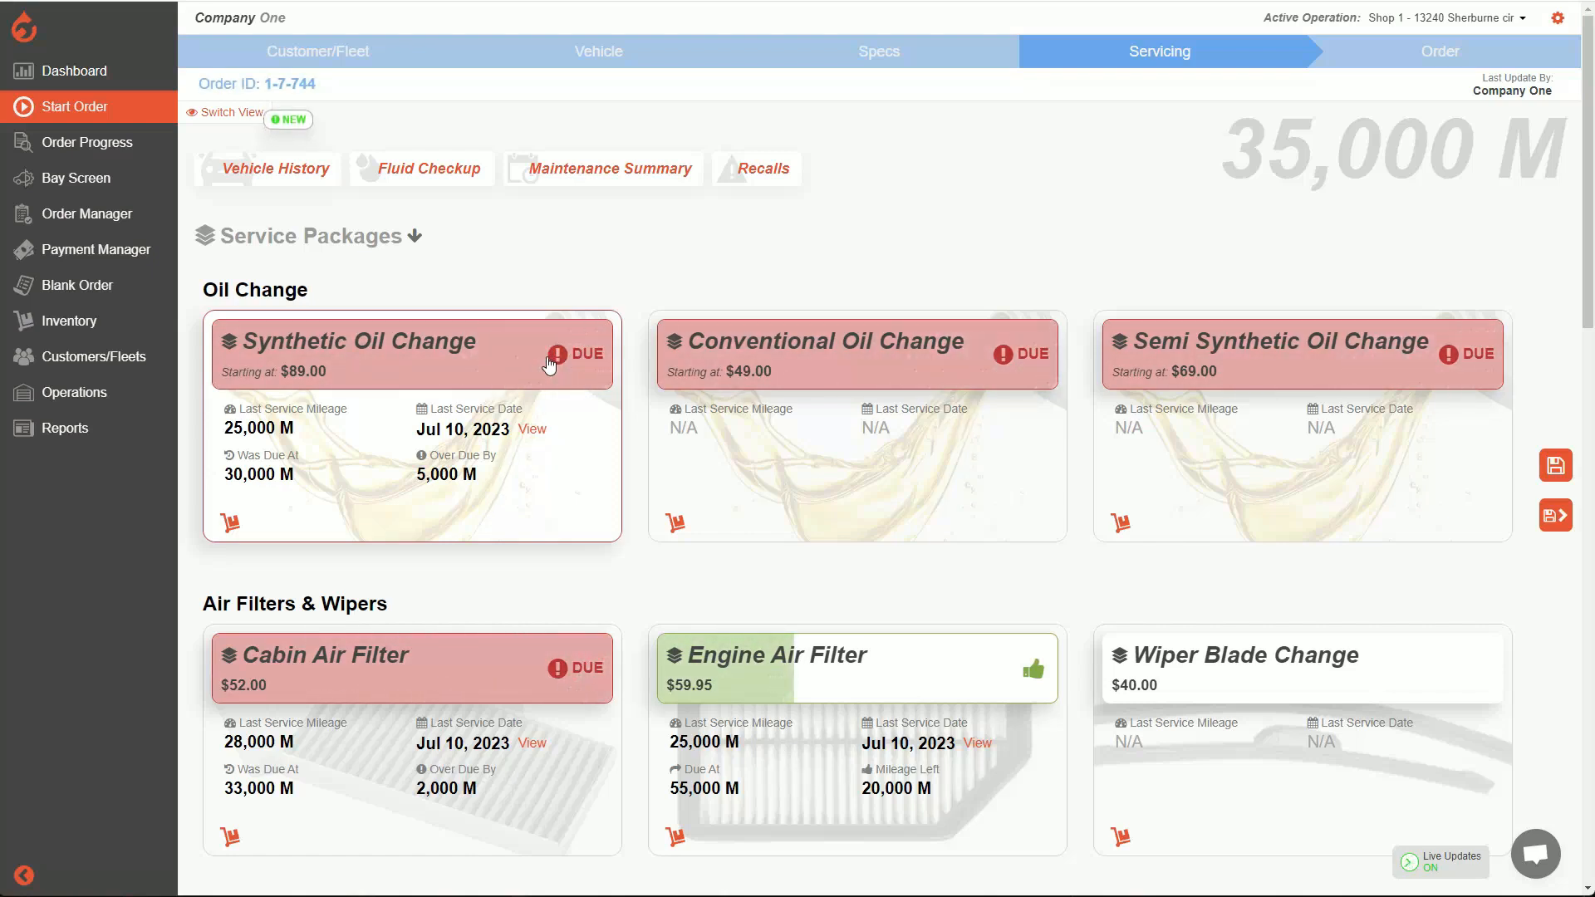
scroll(549, 363, "down", 2)
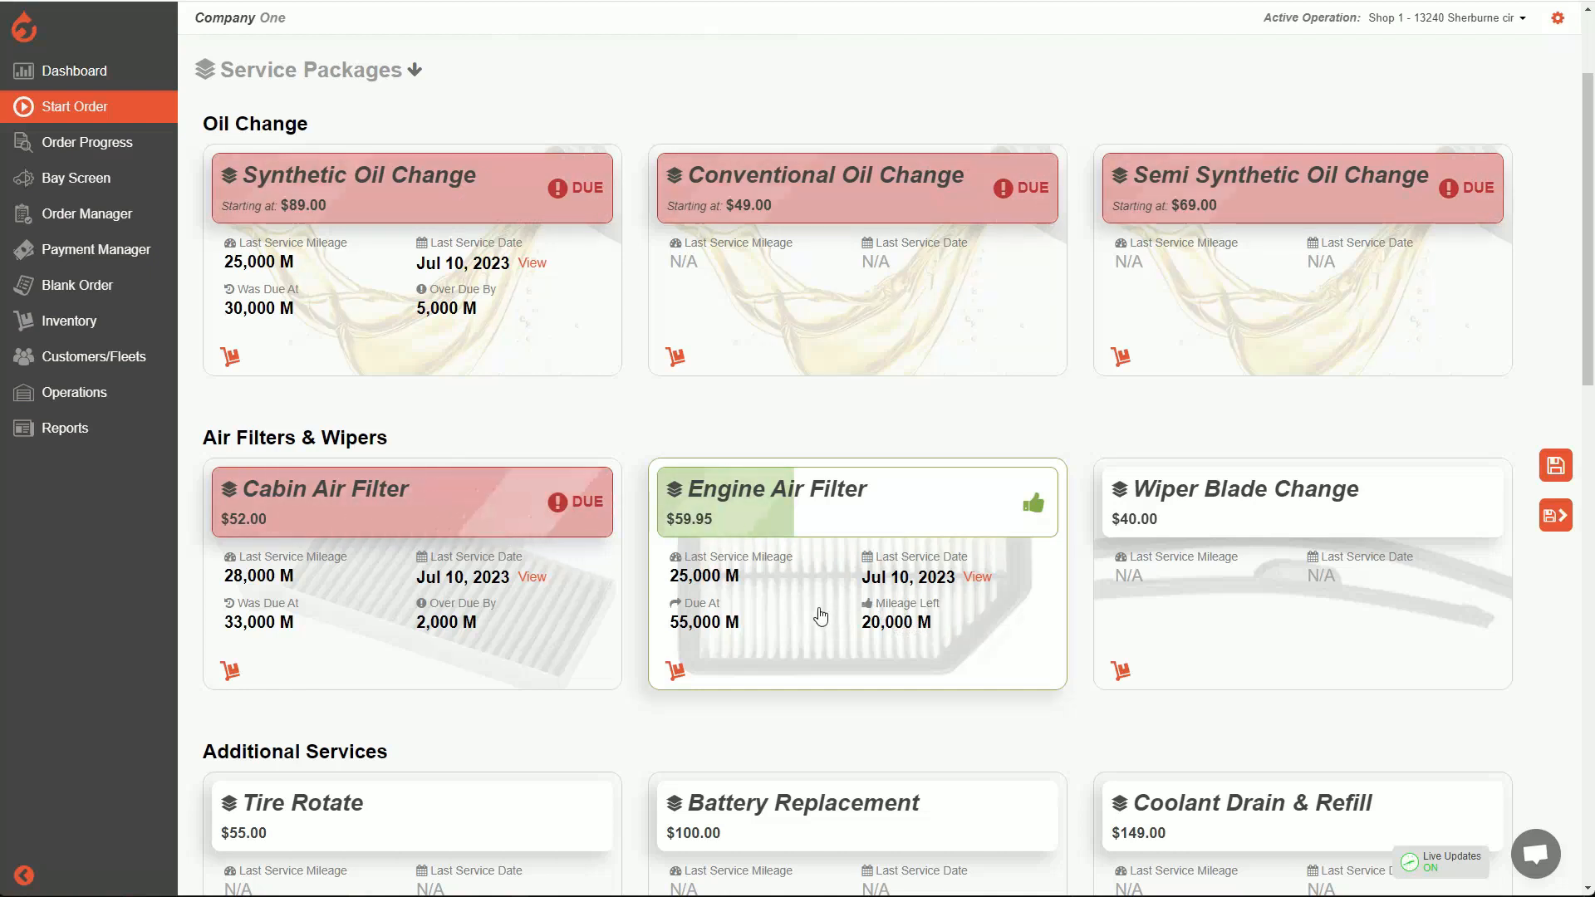
scroll(821, 616, "up", 2)
scroll(821, 614, "up", 1)
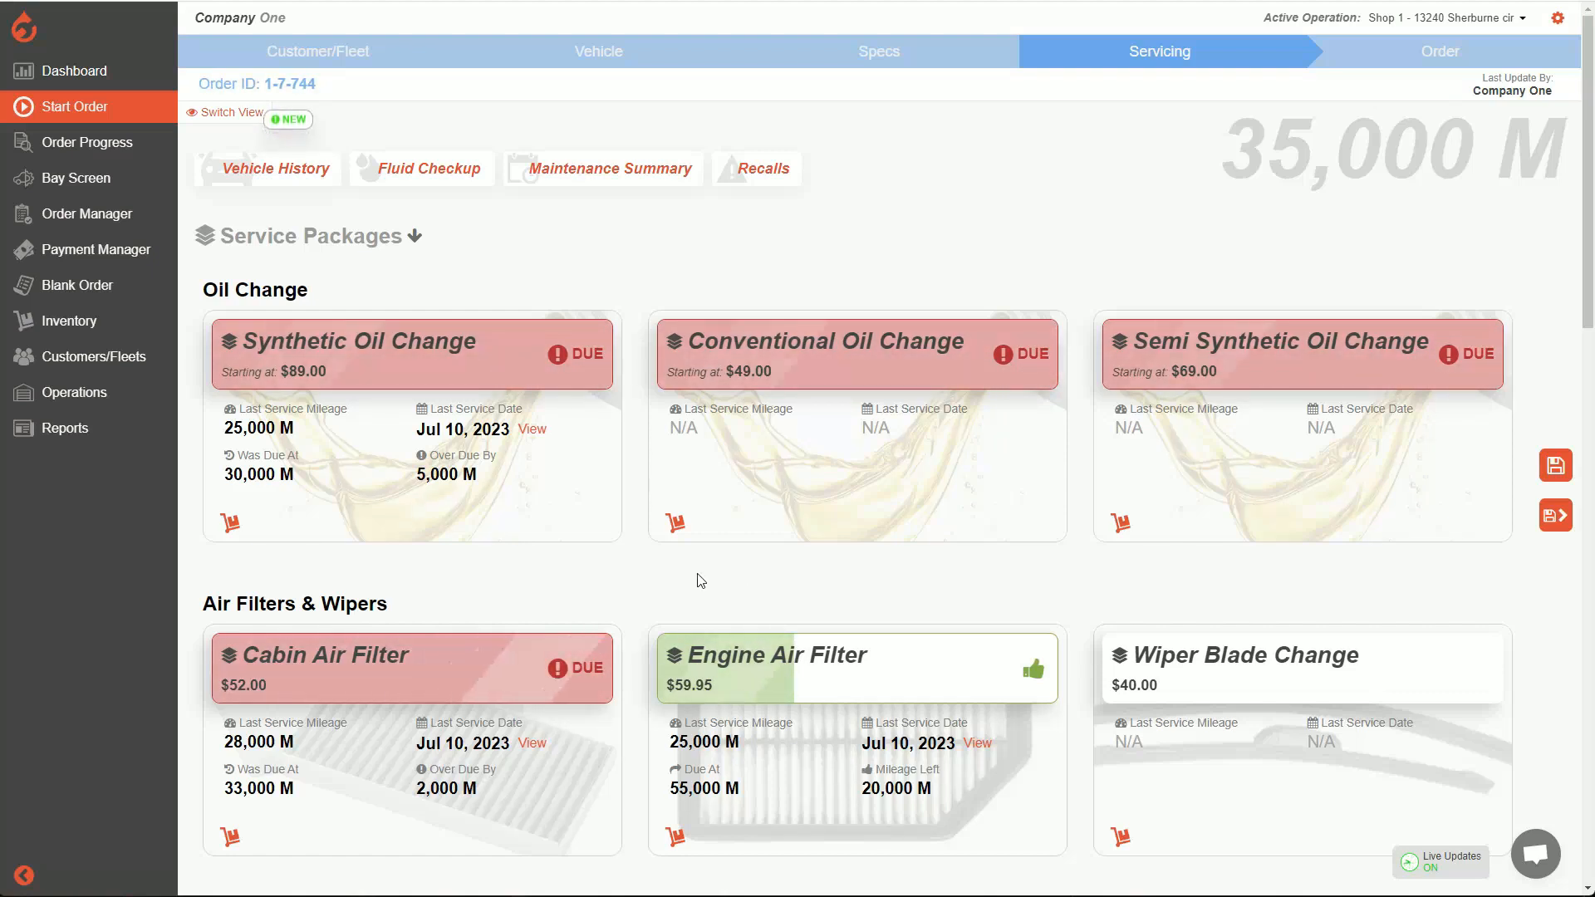
Add the Synthetic Oil Change, Cabin Air Filter and Wiper Blade Change packages, then save and continue to the order
left_click(531, 477)
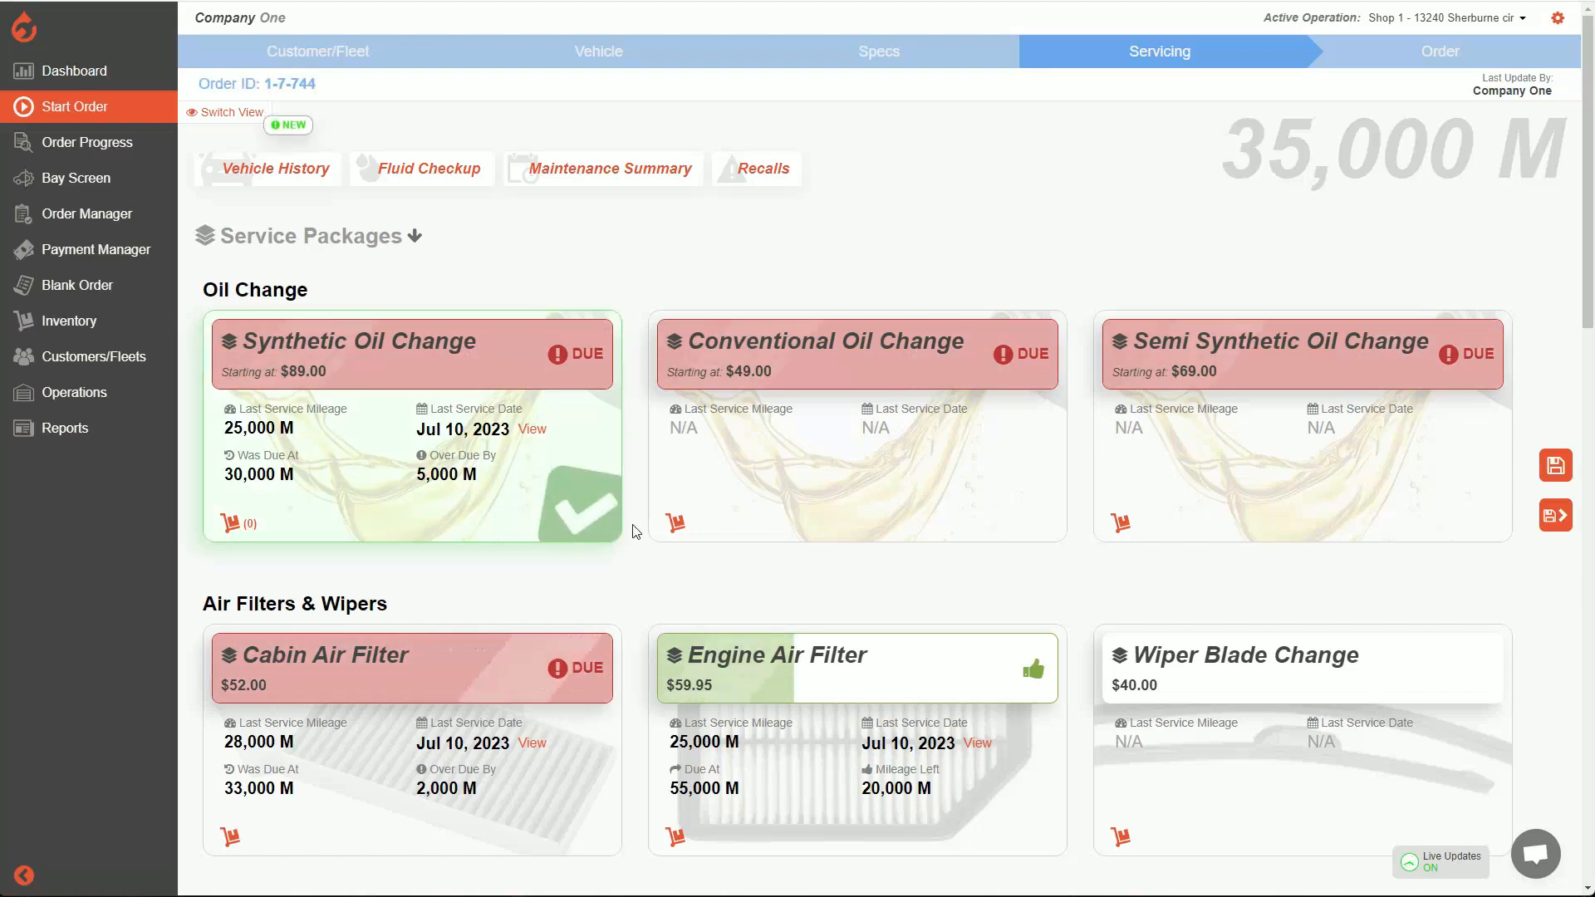
scroll(635, 532, "down", 3)
left_click(543, 526)
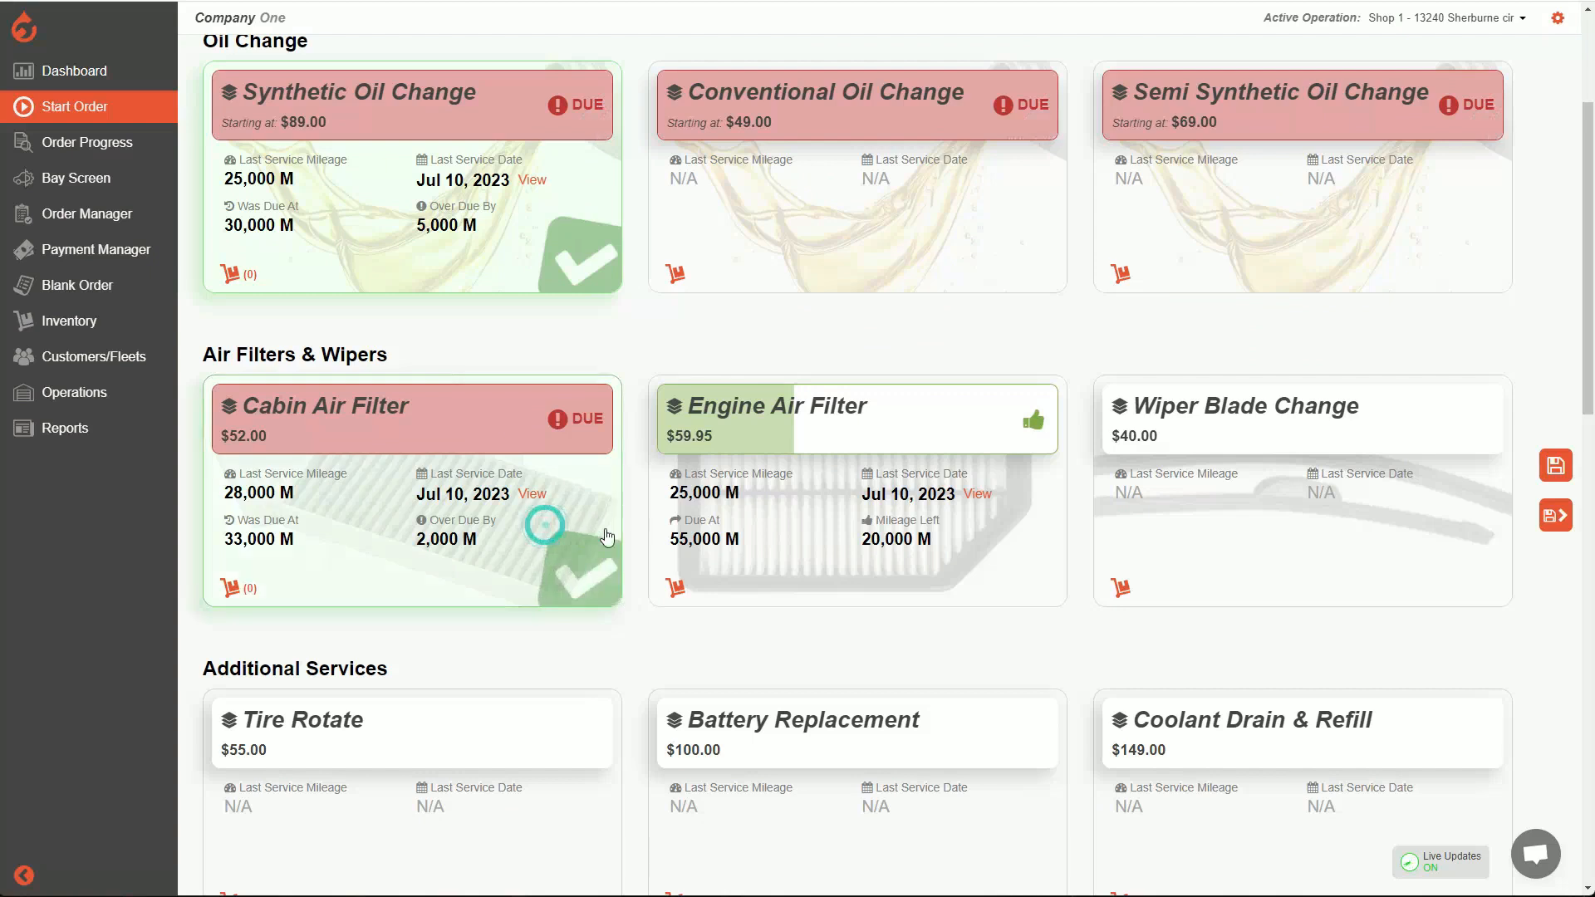
left_click(1271, 541)
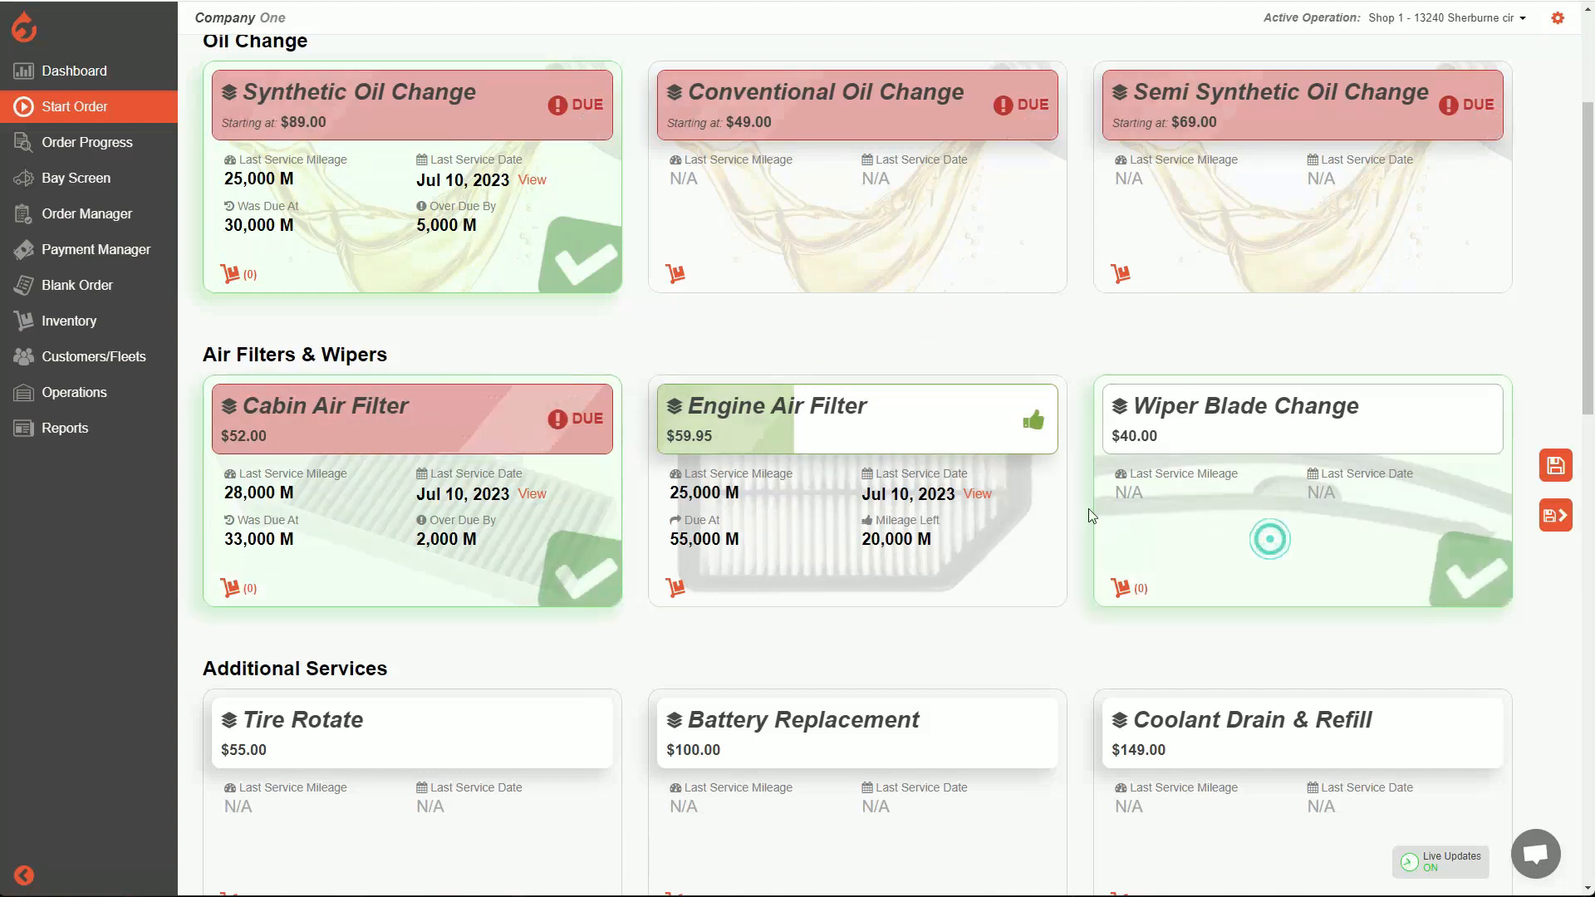
left_click(1554, 527)
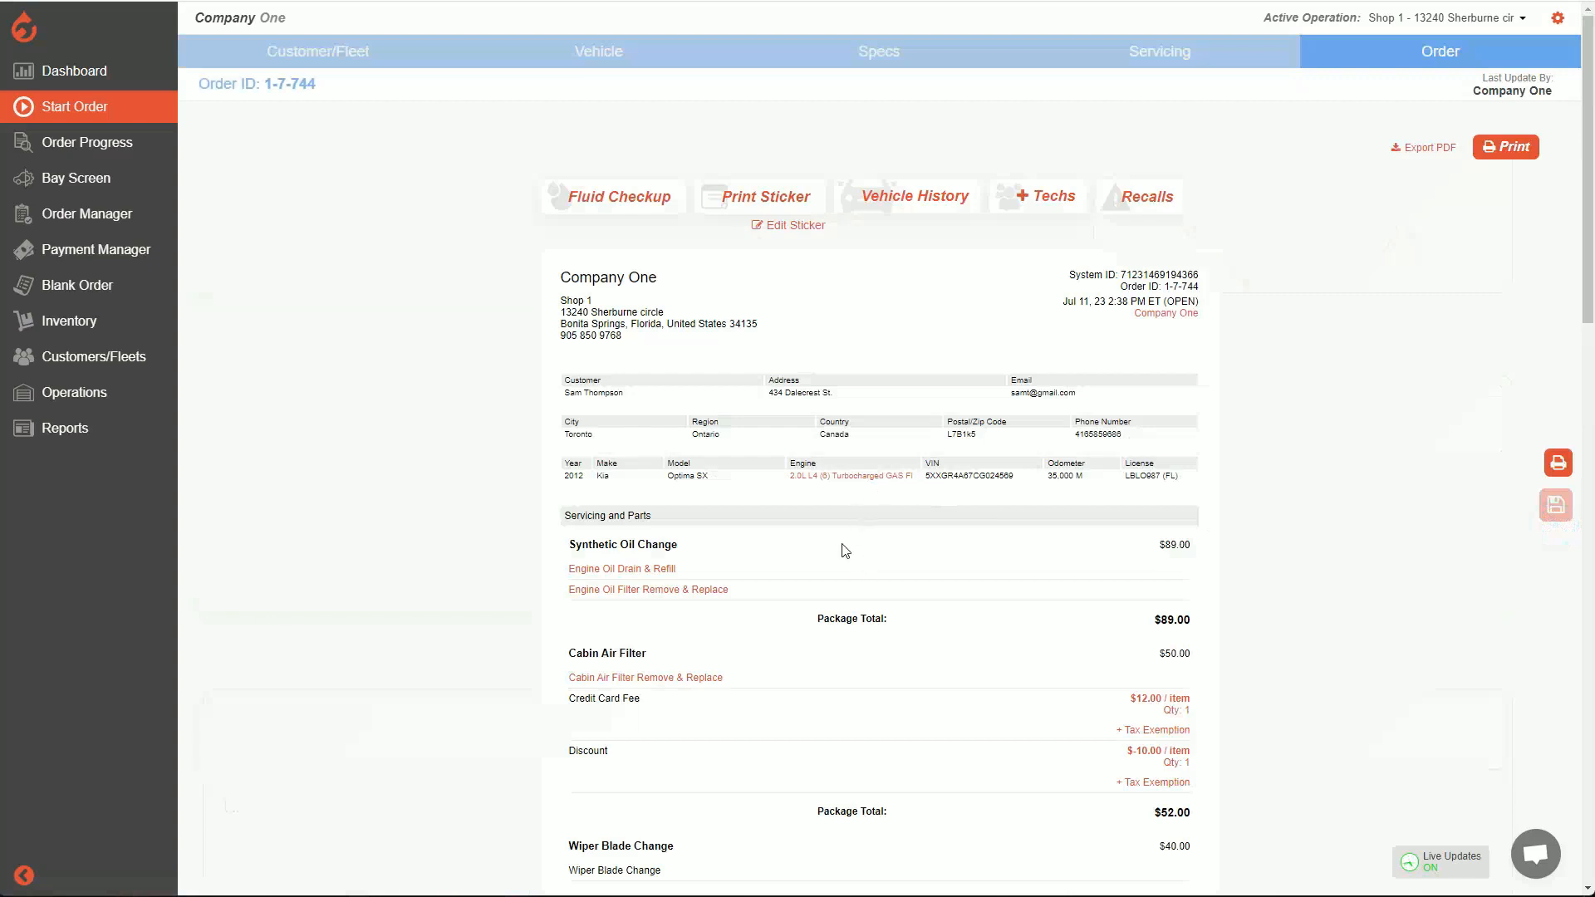
Review the order's servicing and parts lines, package totals, fees and amount due
scroll(864, 575, "down", 1)
scroll(712, 460, "down", 1)
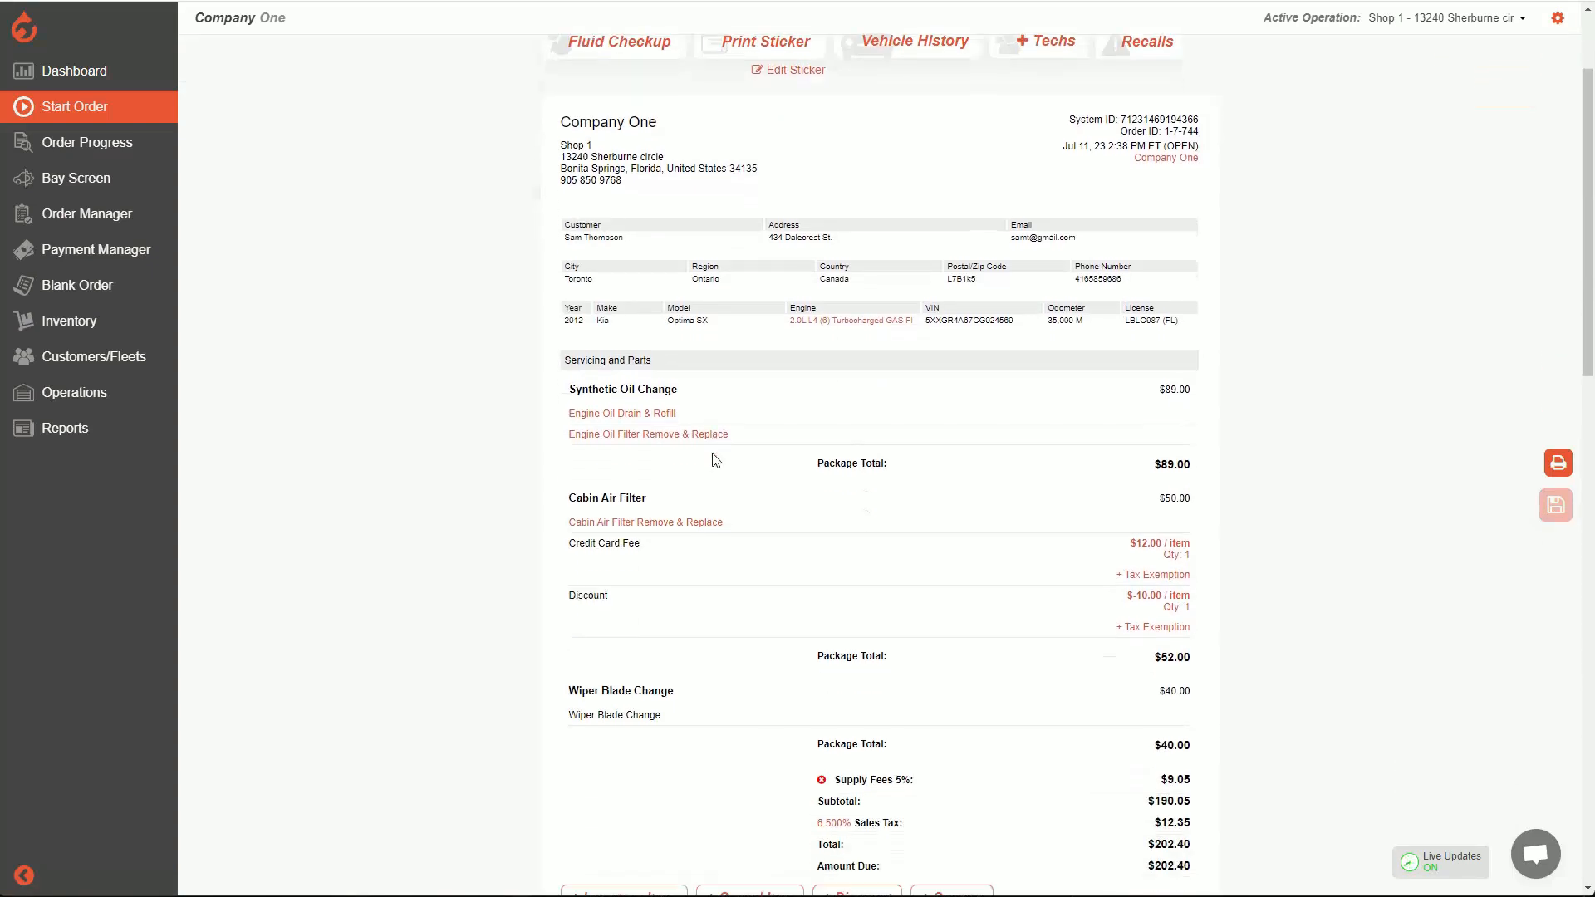
scroll(726, 530, "down", 2)
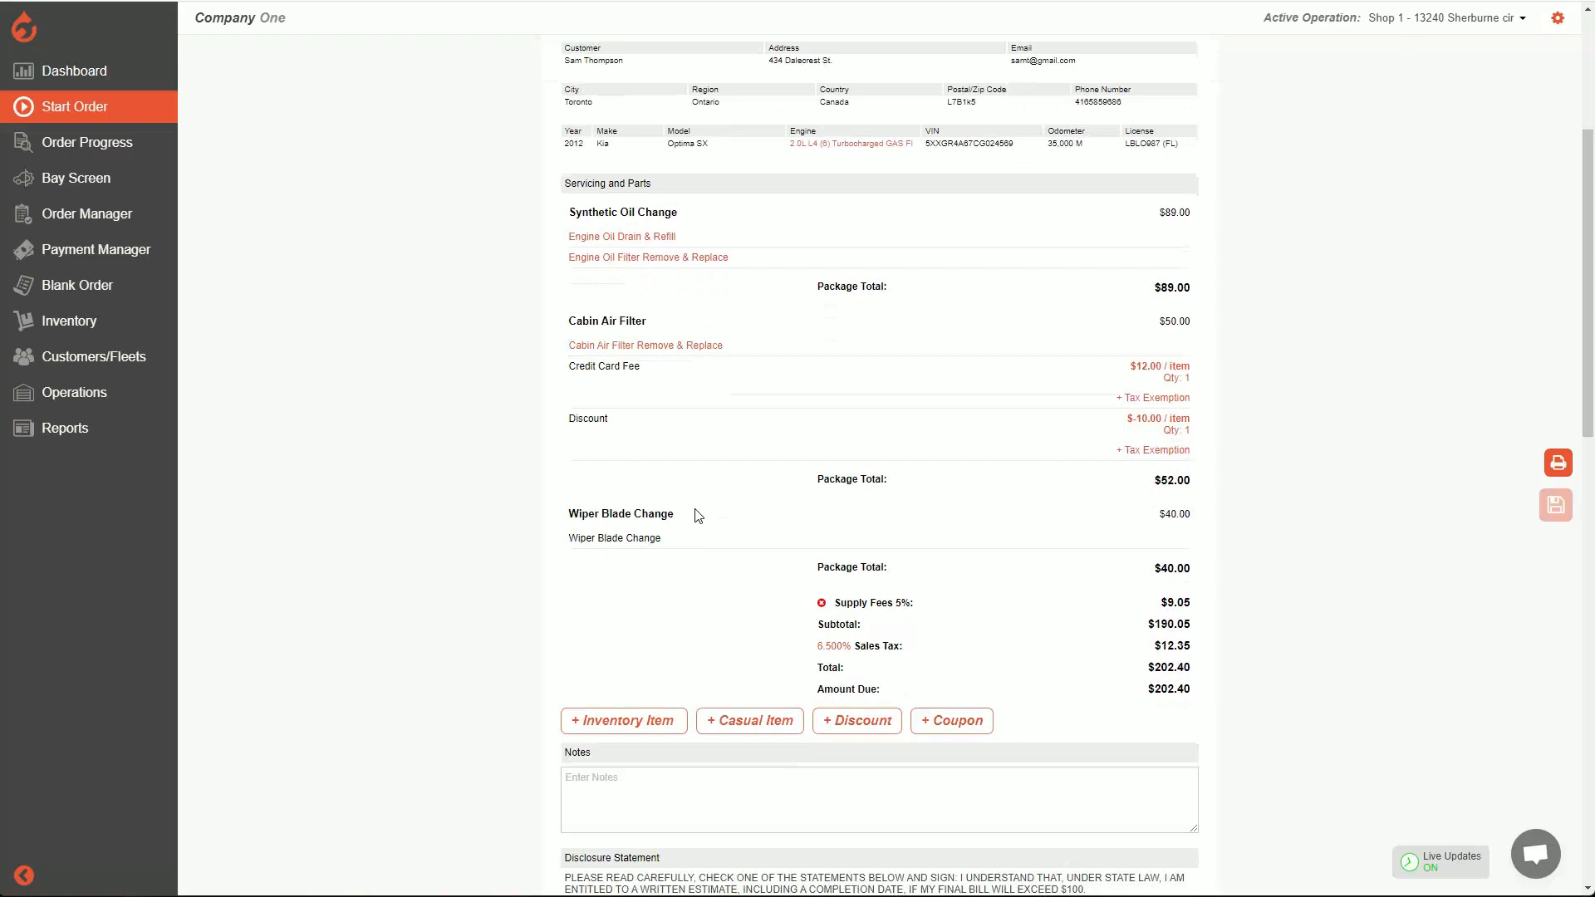
scroll(913, 536, "up", 2)
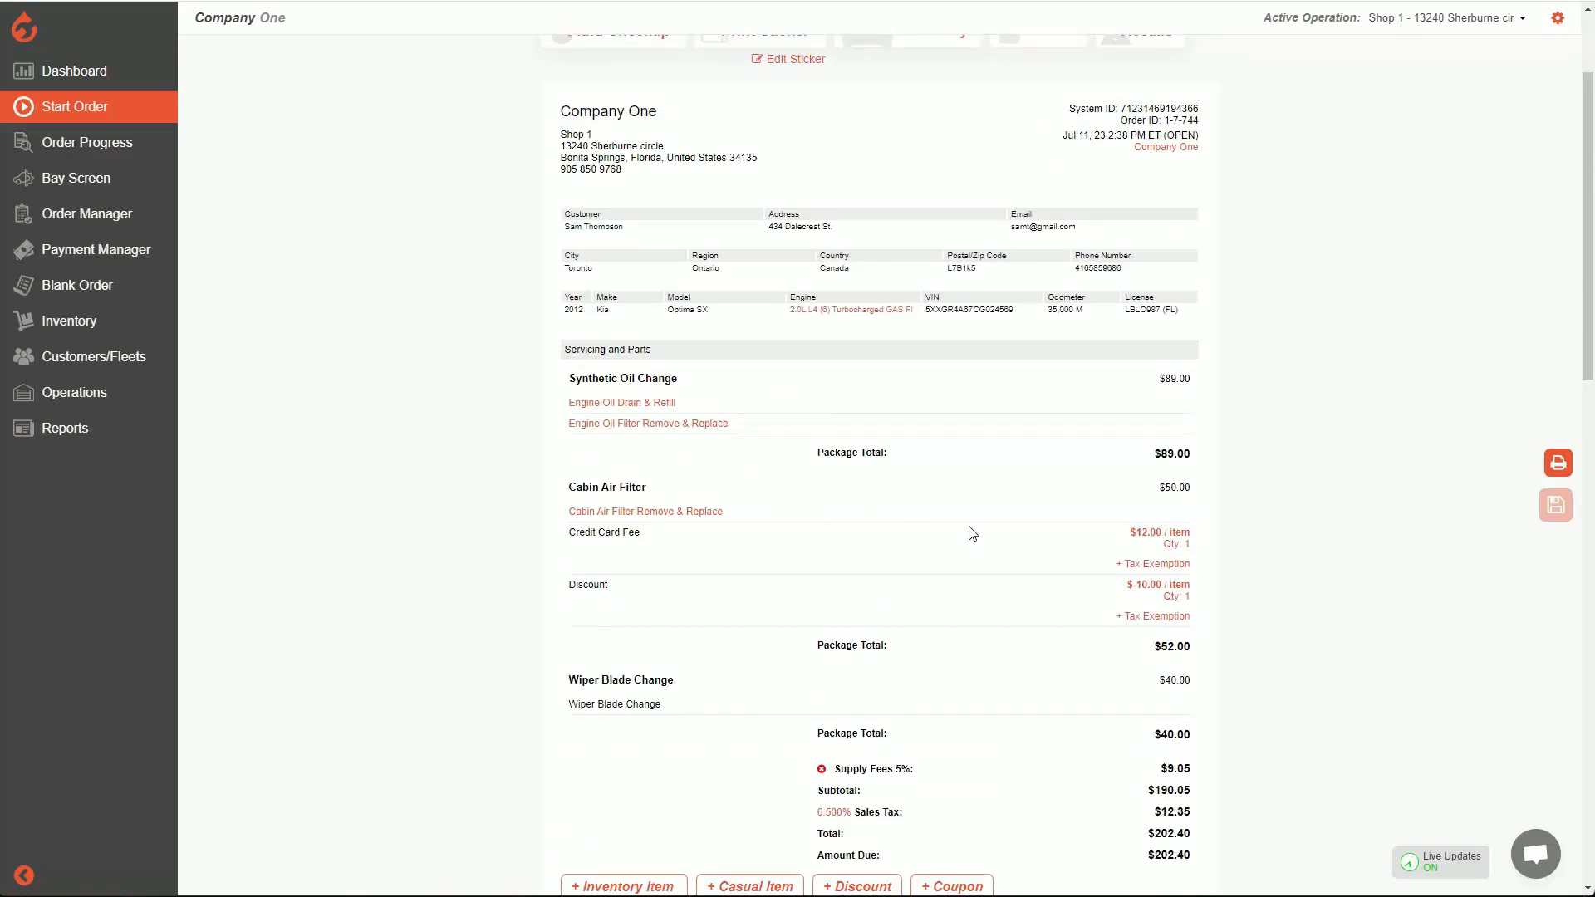
scroll(970, 515, "up", 2)
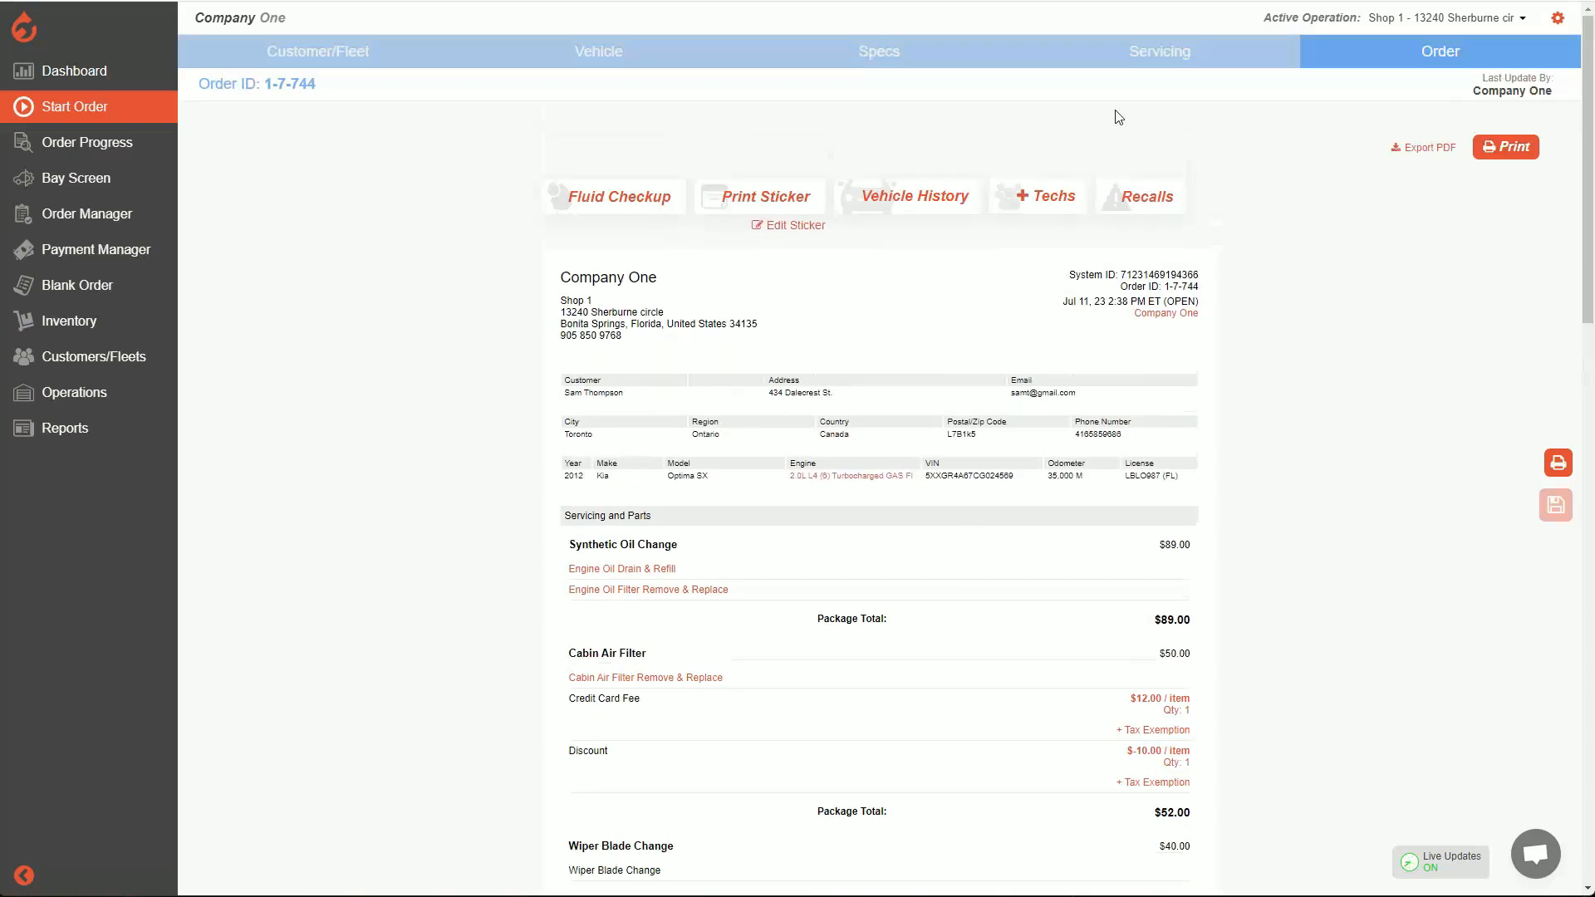
Return to the order's Servicing stage and show it in Packages View
left_click(1163, 59)
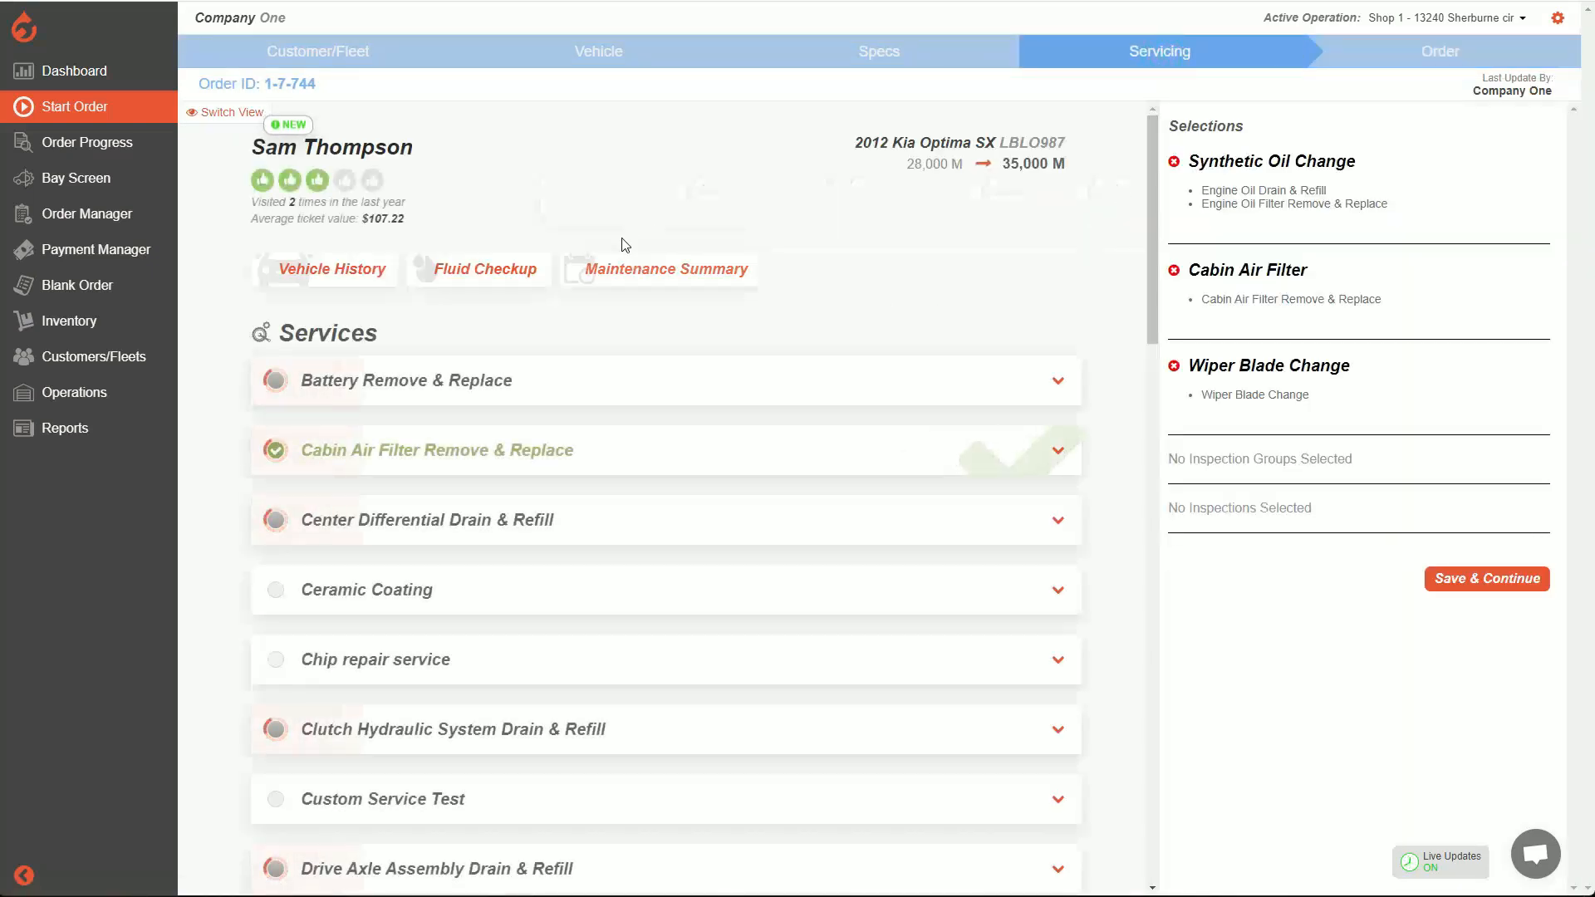
left_click(230, 117)
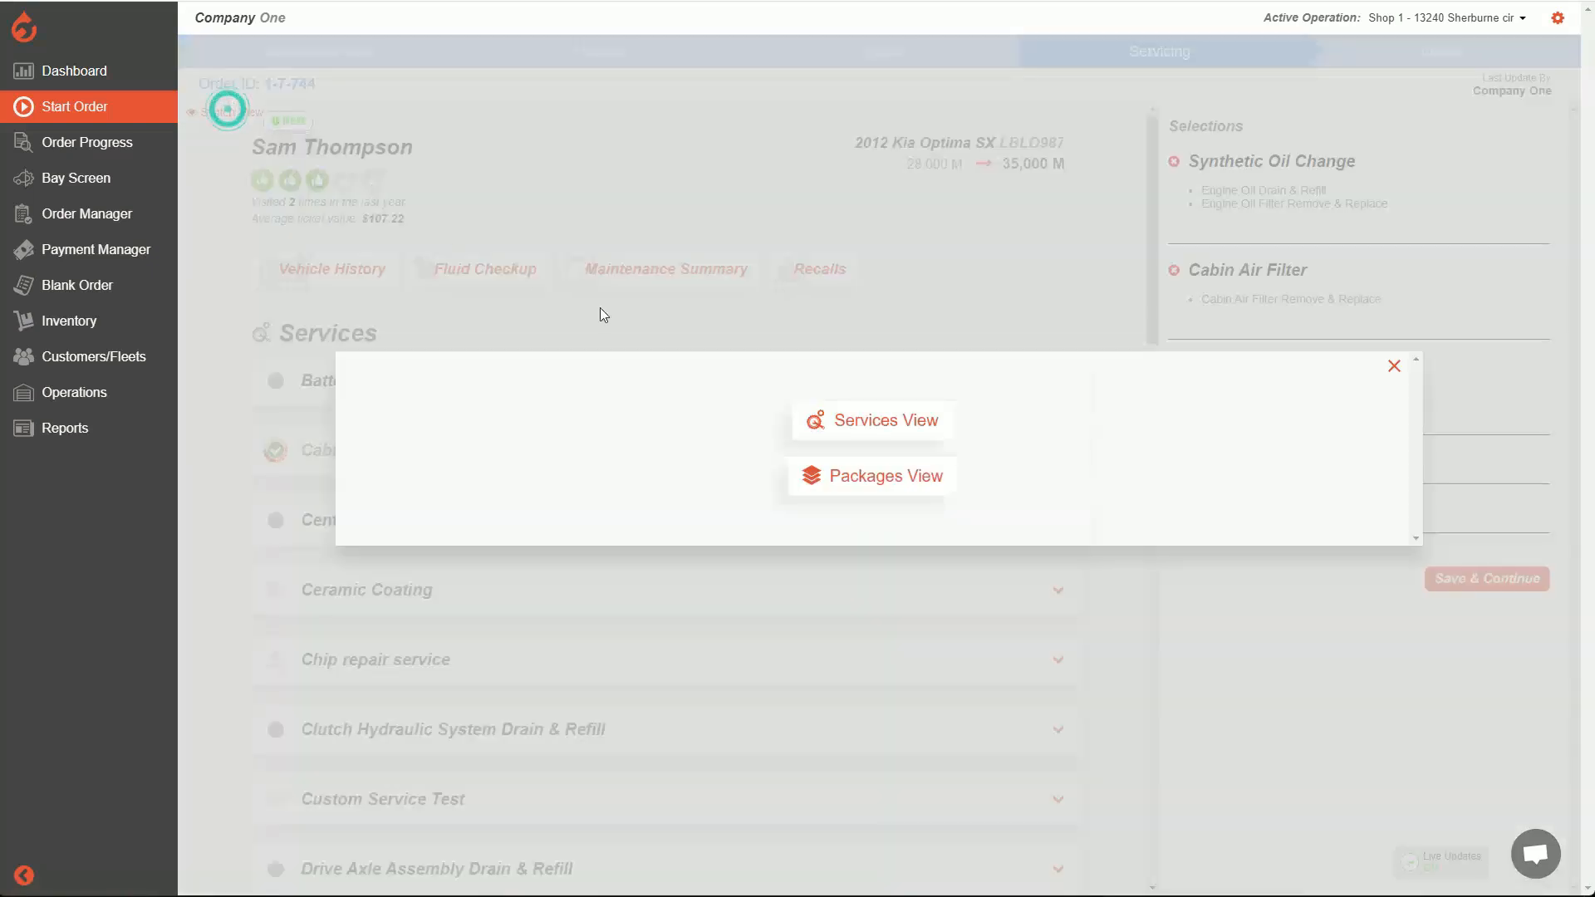
left_click(904, 492)
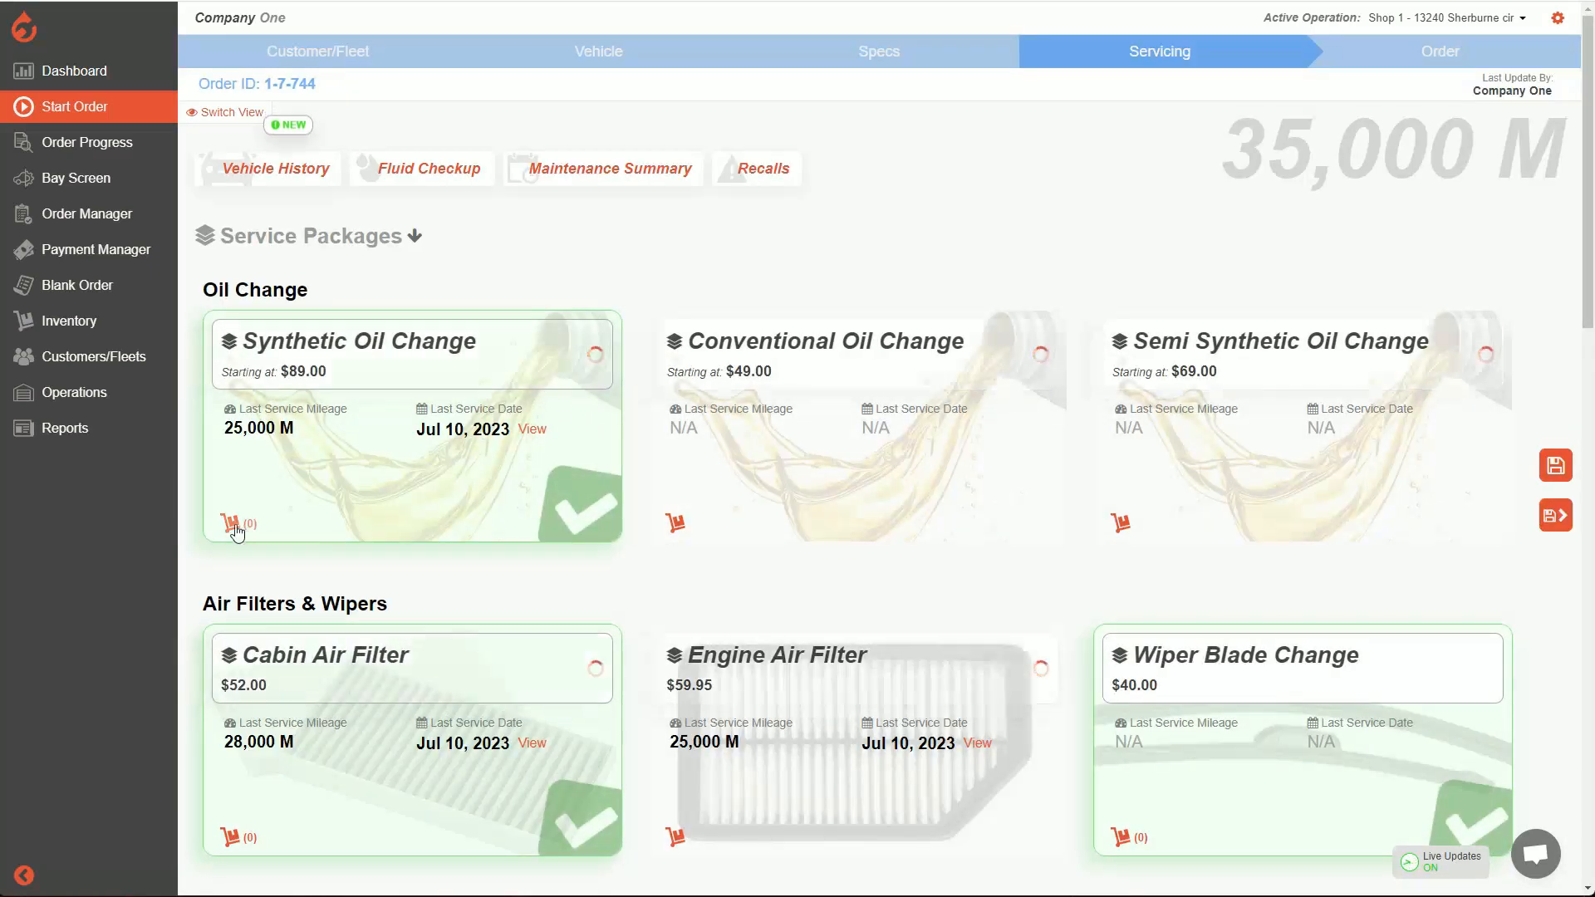
View the inventory and fluid details of the Synthetic Oil Change package, then go back to the service packages
left_click(230, 526)
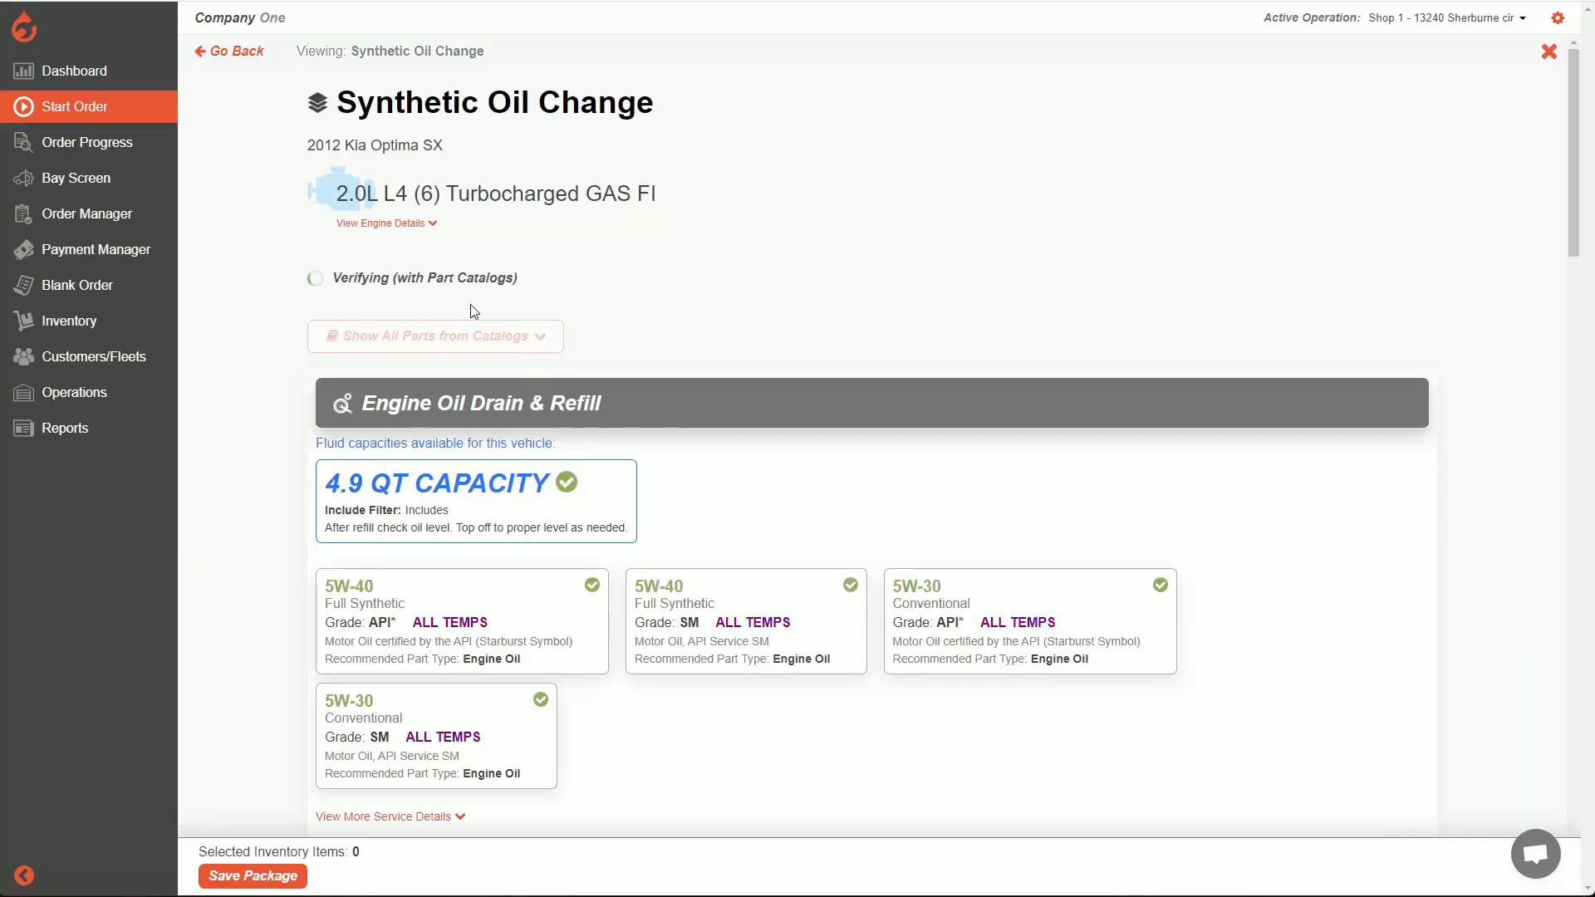
scroll(687, 469, "down", 2)
scroll(300, 169, "up", 2)
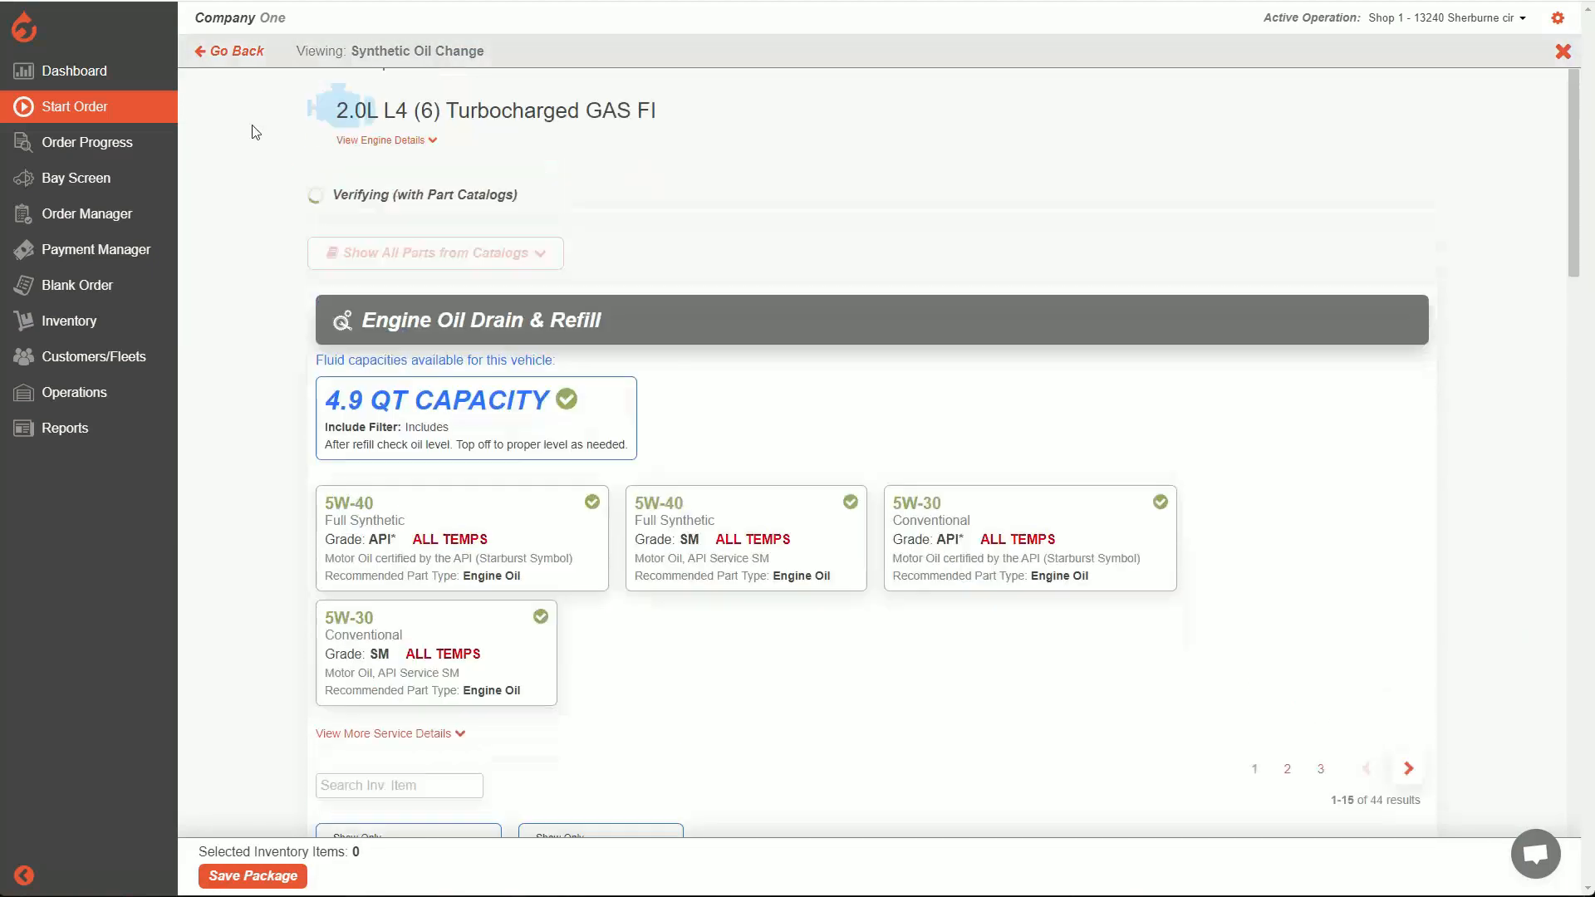
left_click(207, 55)
scroll(1163, 540, "down", 2)
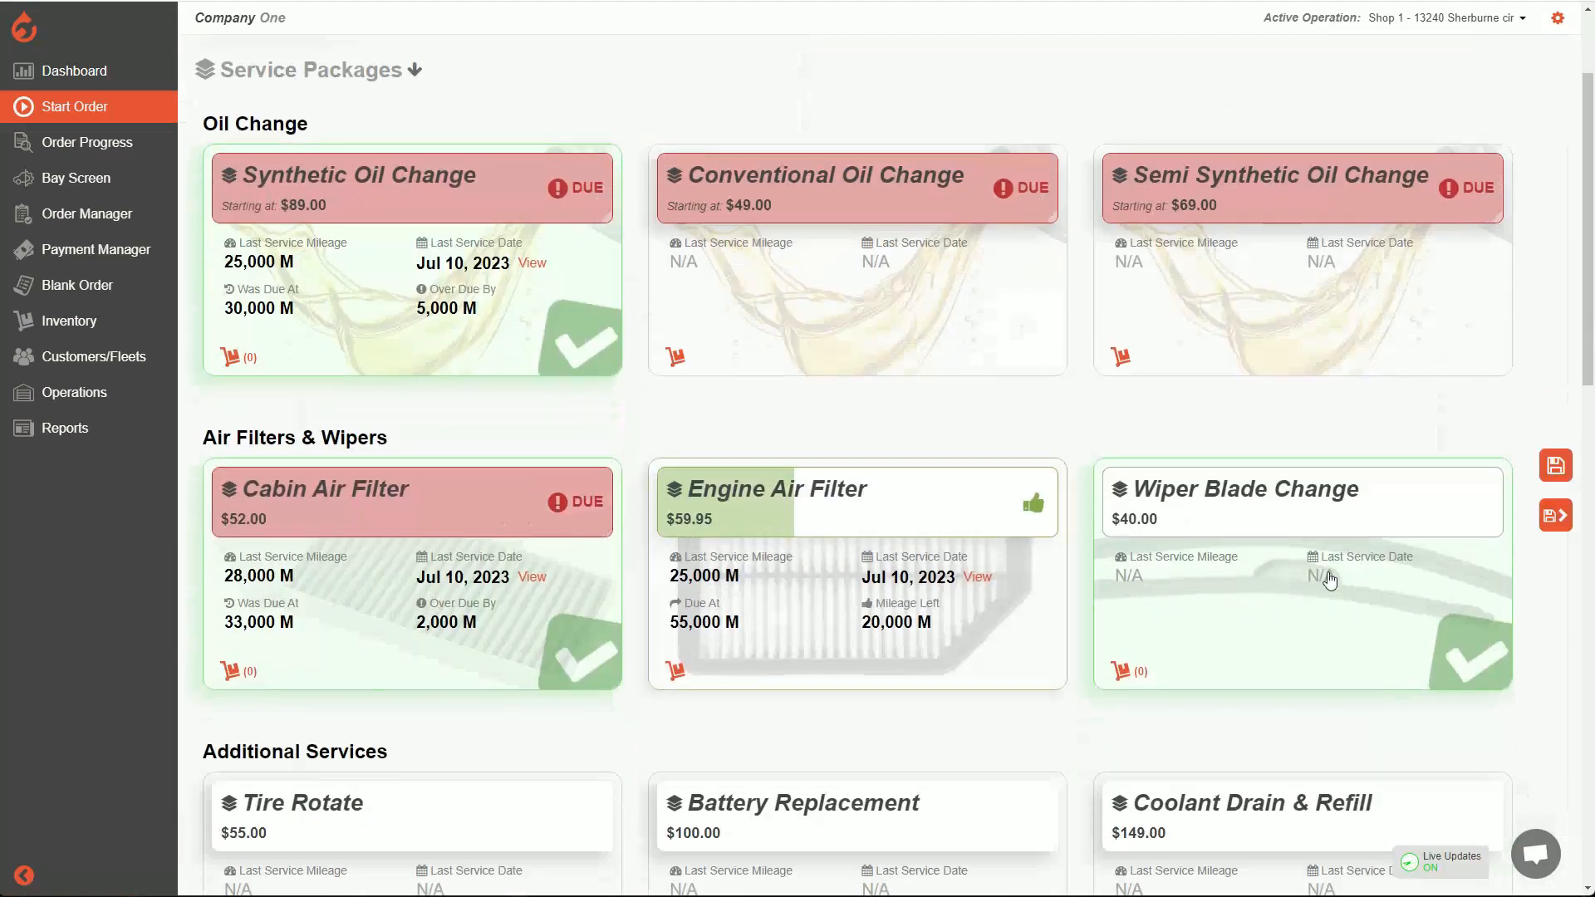
Deselect the Cabin Air Filter, Wiper Blade Change and Synthetic Oil Change packages
left_click(474, 580)
left_click(488, 321)
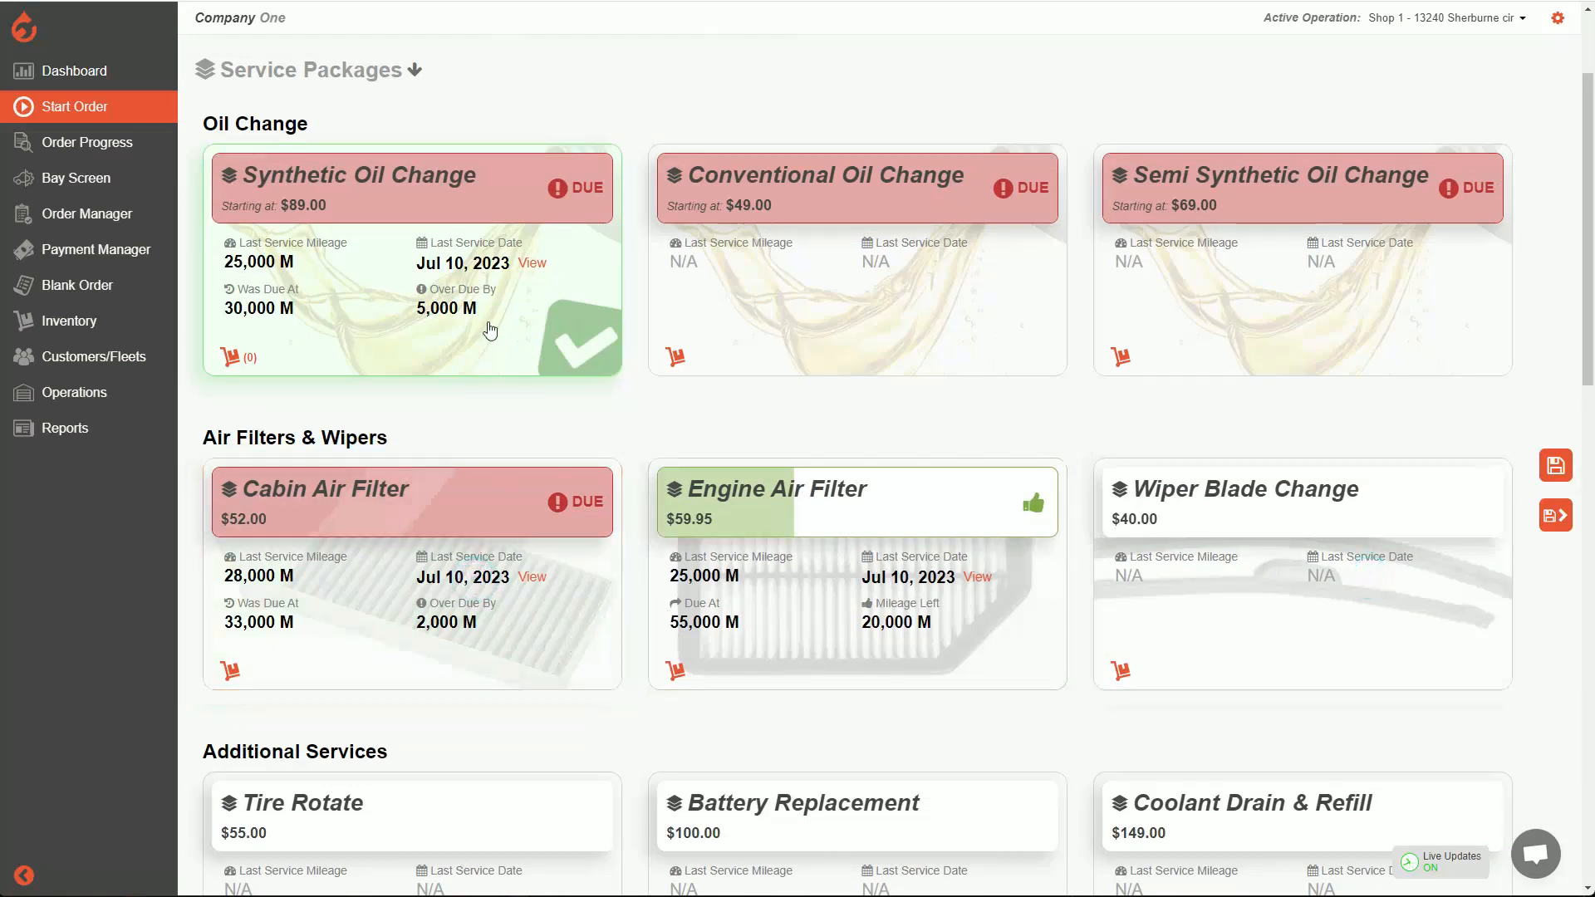
scroll(470, 427, "up", 2)
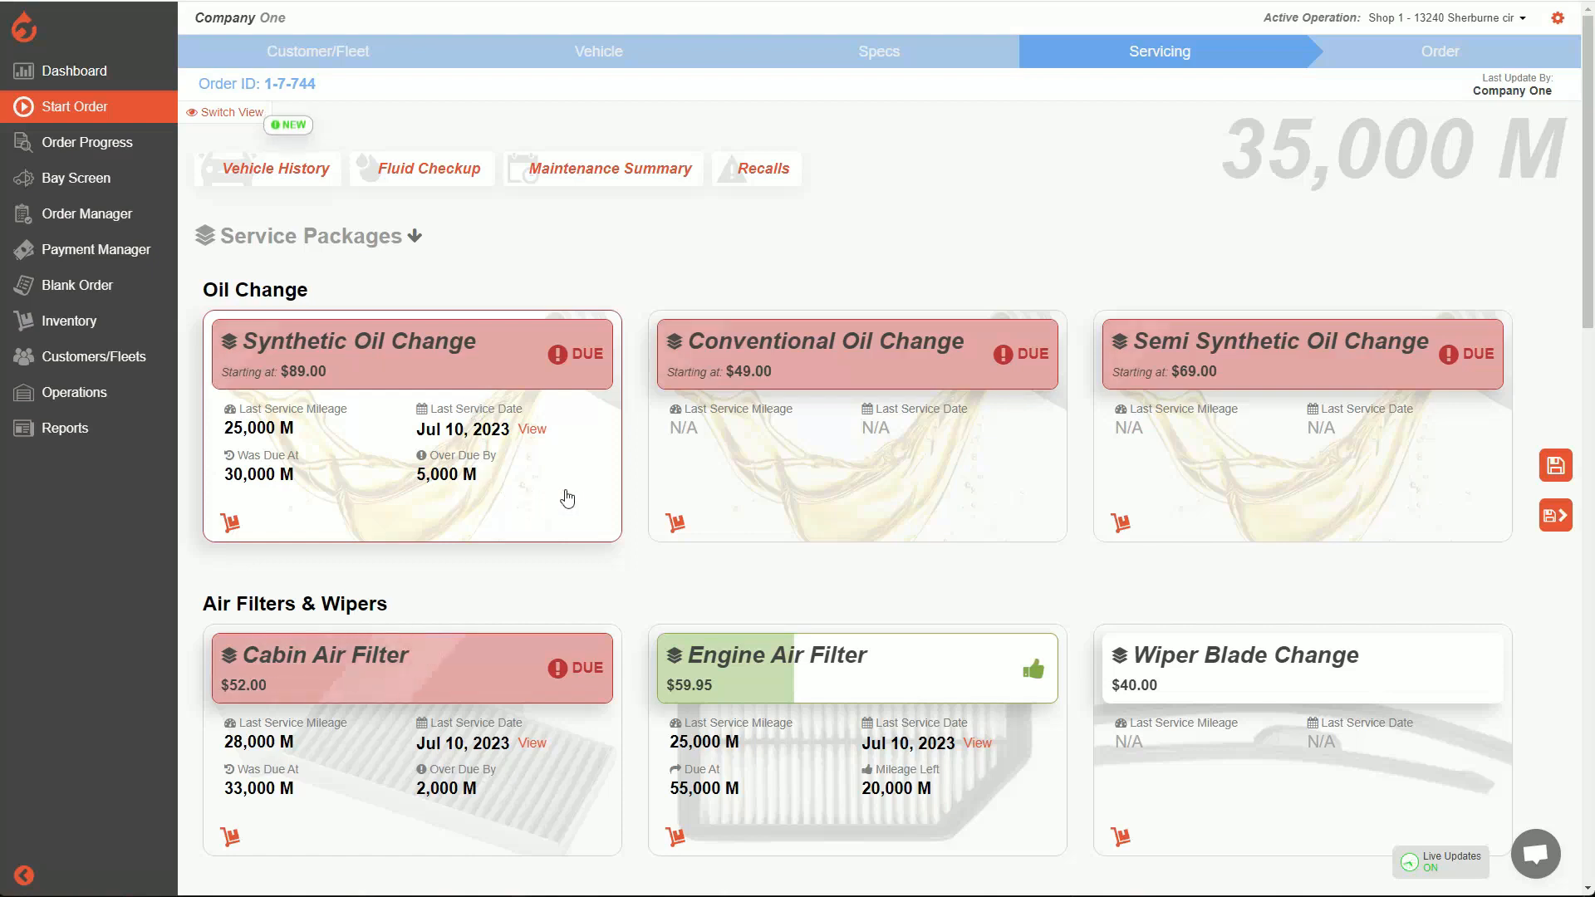
left_click(573, 426)
left_click(348, 526)
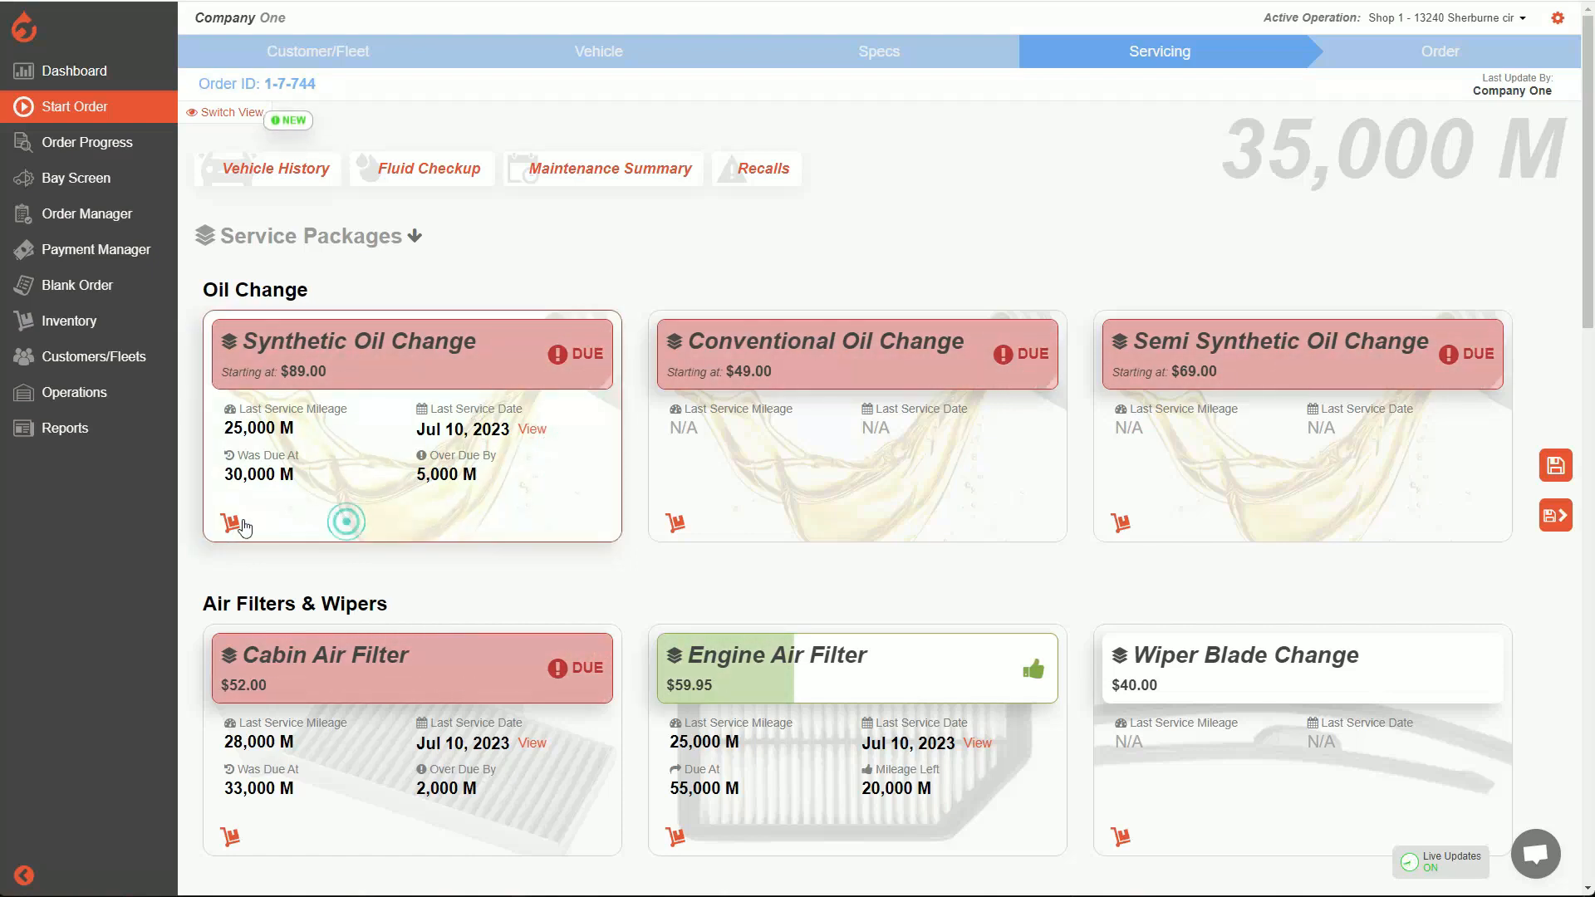
Select the Synthetic Oil Change package again and open its inventory selection
left_click(321, 513)
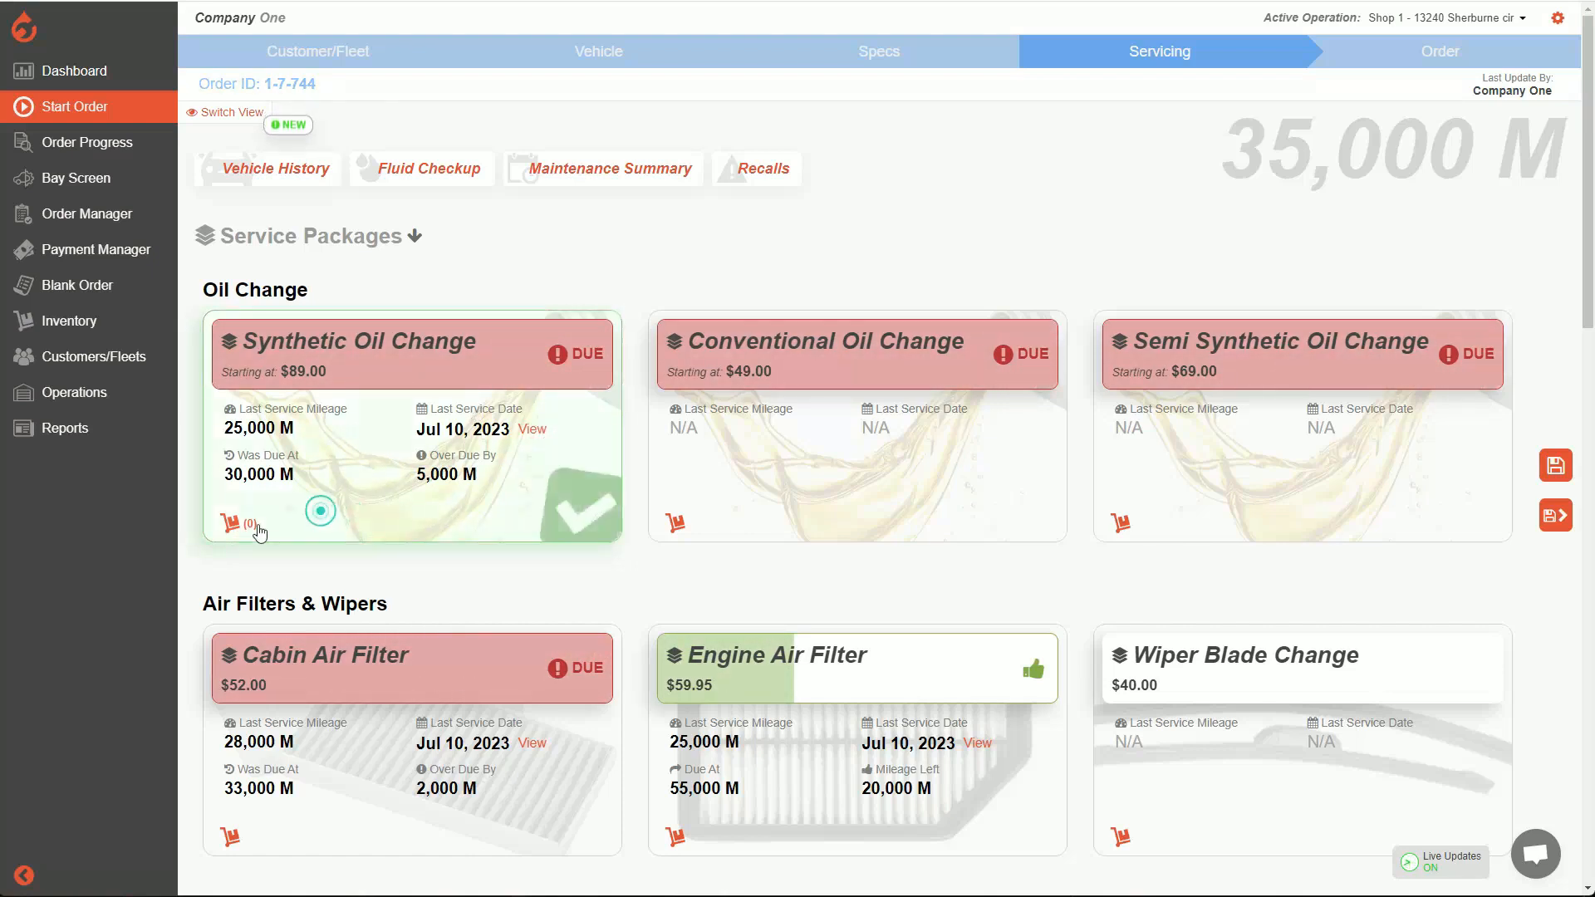
left_click(342, 517)
left_click(313, 519)
left_click(230, 523)
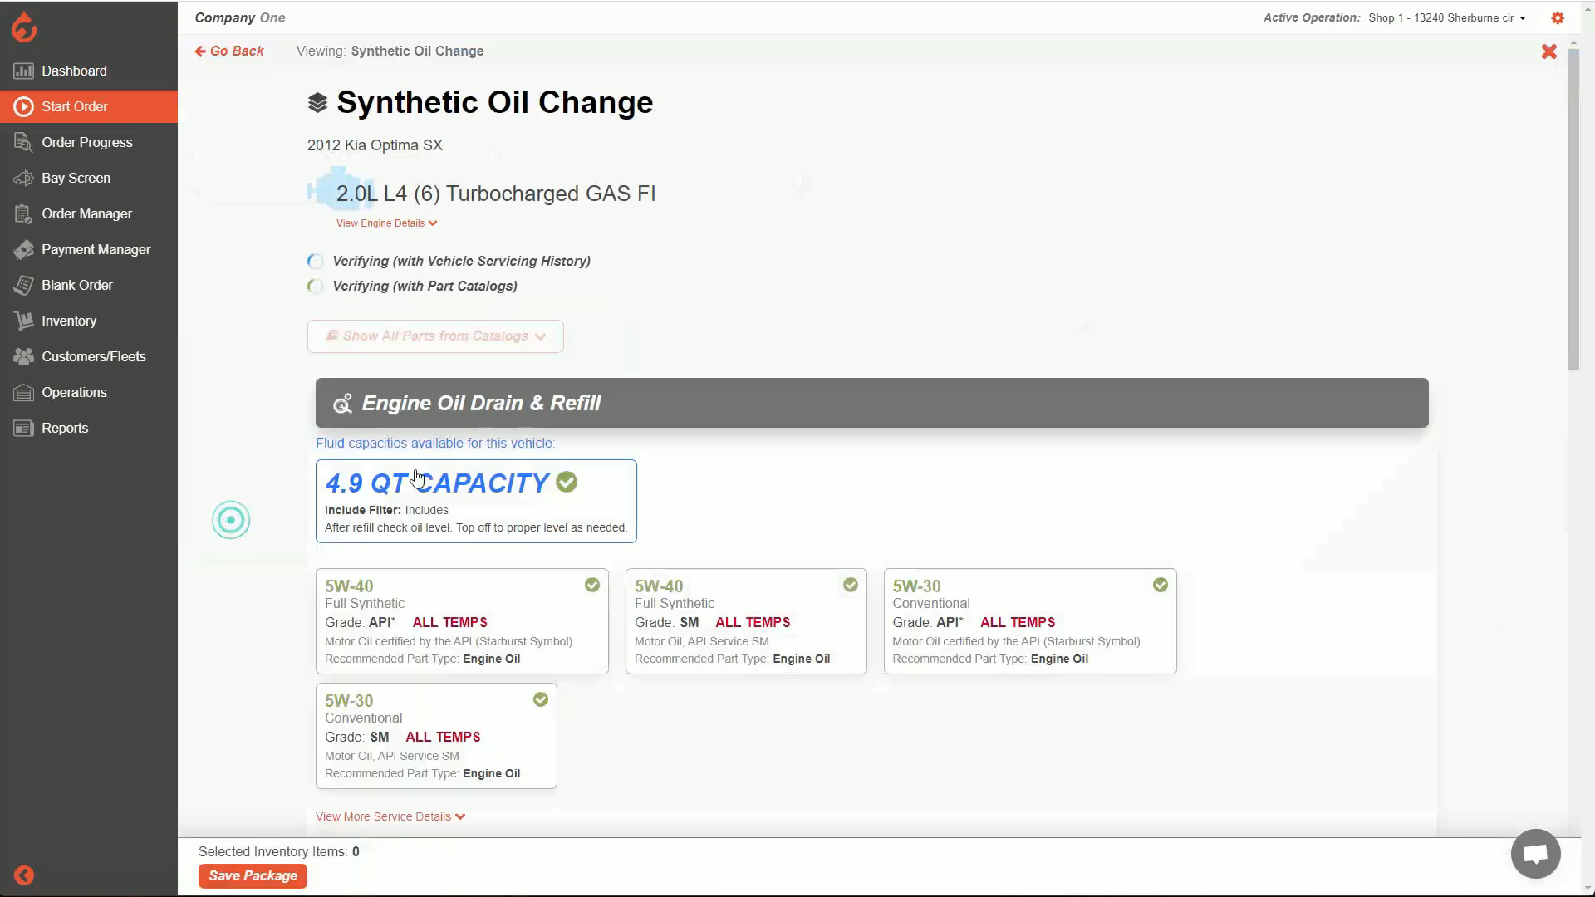
Show only catalog-verified engine oils, choose Mobil 1 5W30-SYN-M1 and the Bosch 3312 oil filter, and save the package
scroll(711, 402, "down", 3)
scroll(764, 428, "down", 1)
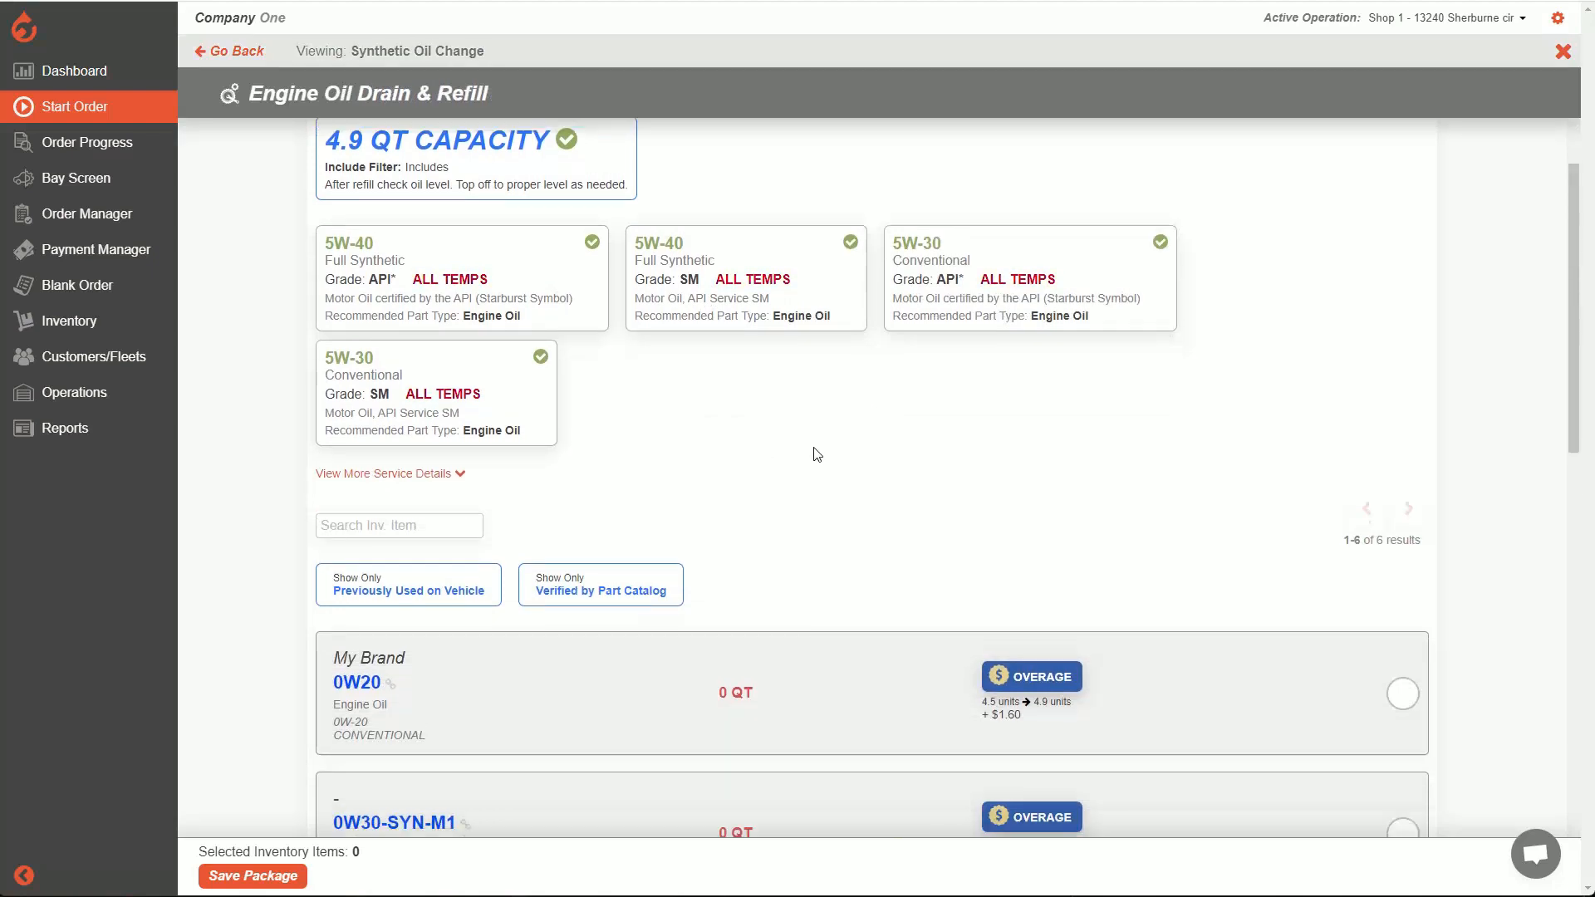
scroll(747, 424, "down", 3)
left_click(667, 366)
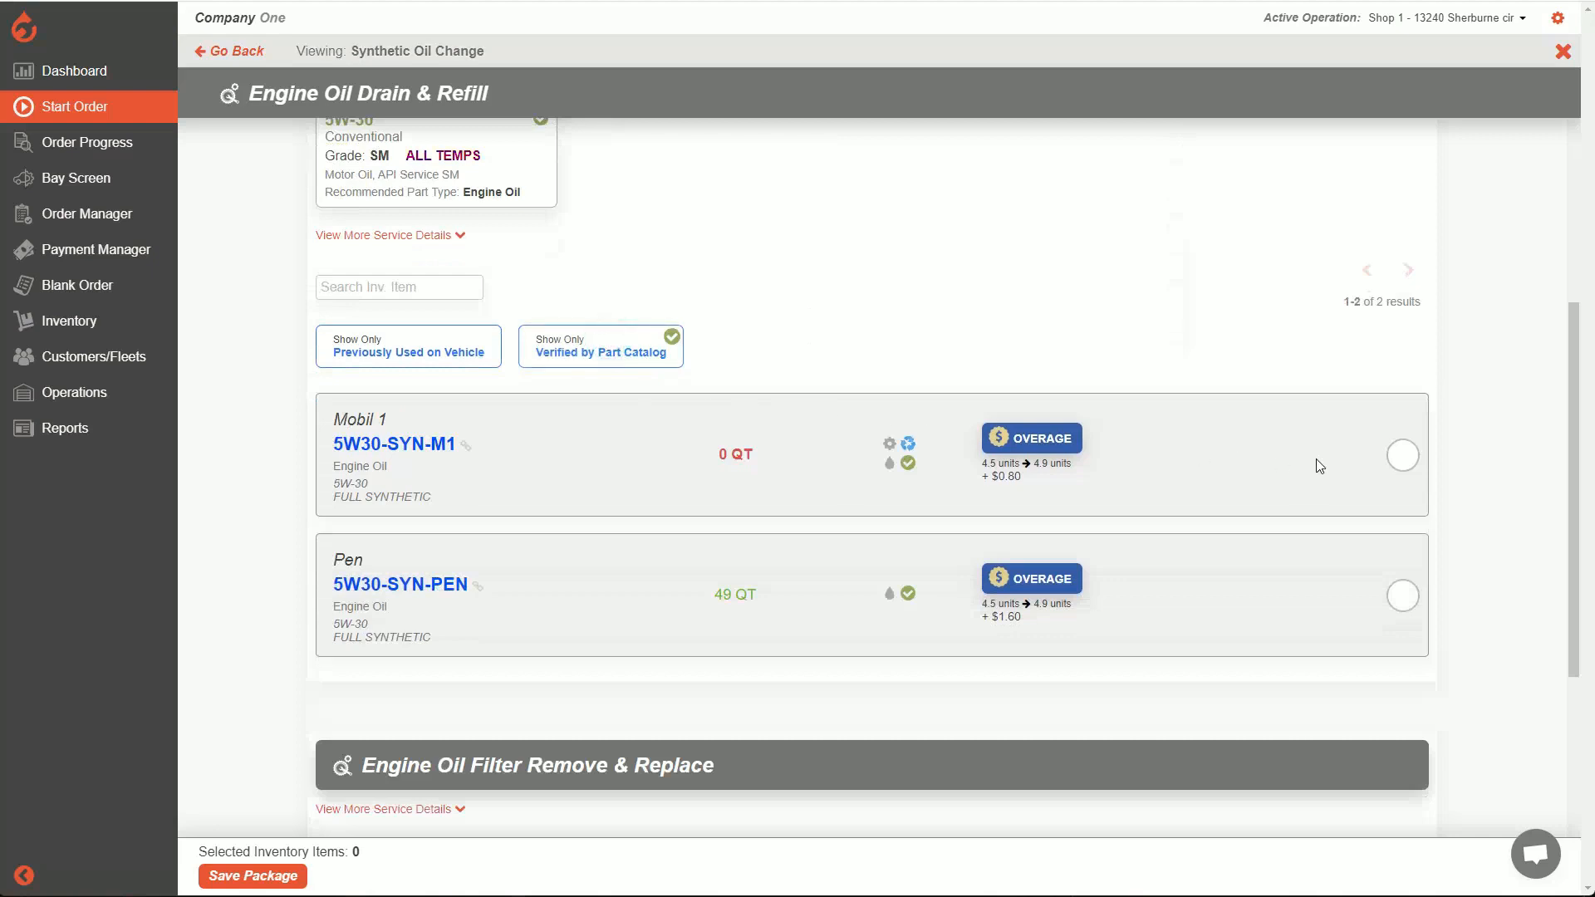
scroll(797, 473, "down", 5)
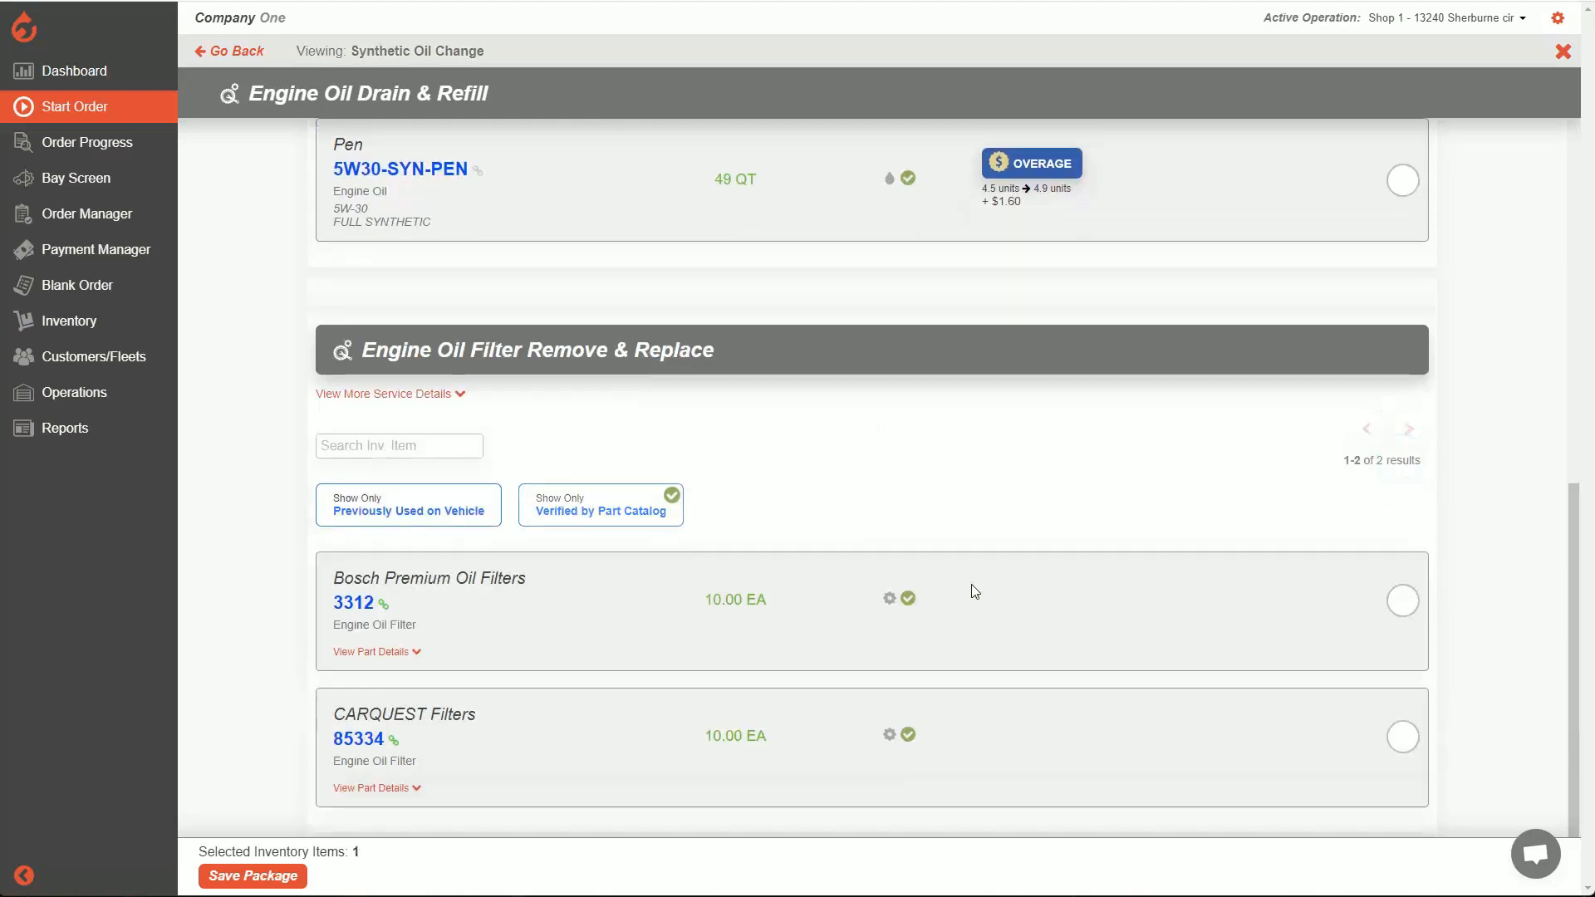
scroll(1163, 573, "down", 1)
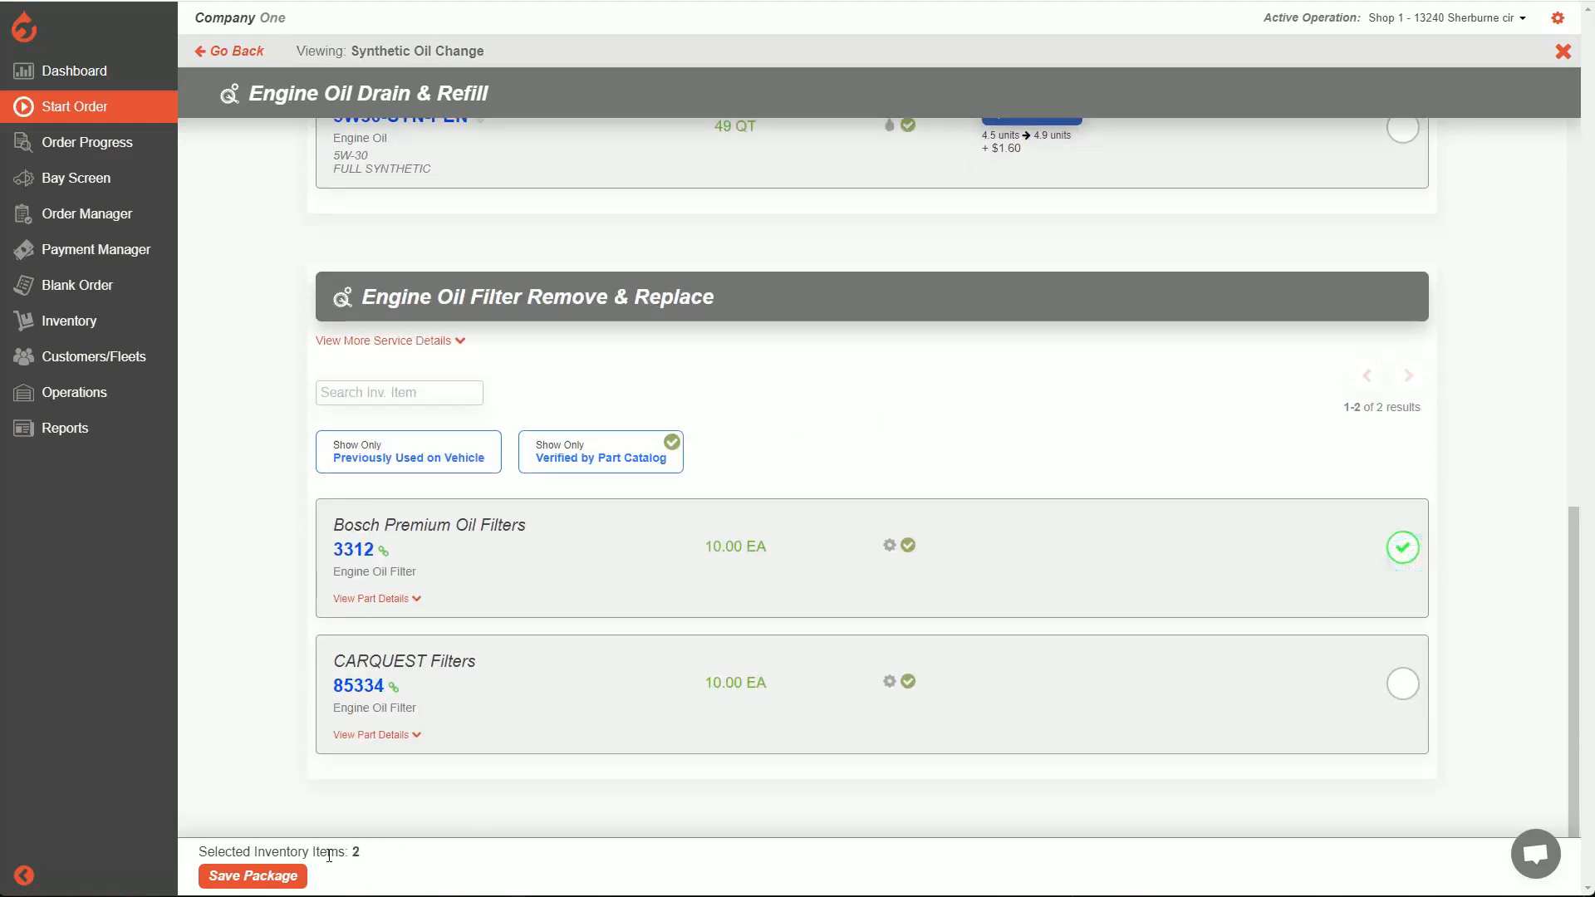
left_click(274, 879)
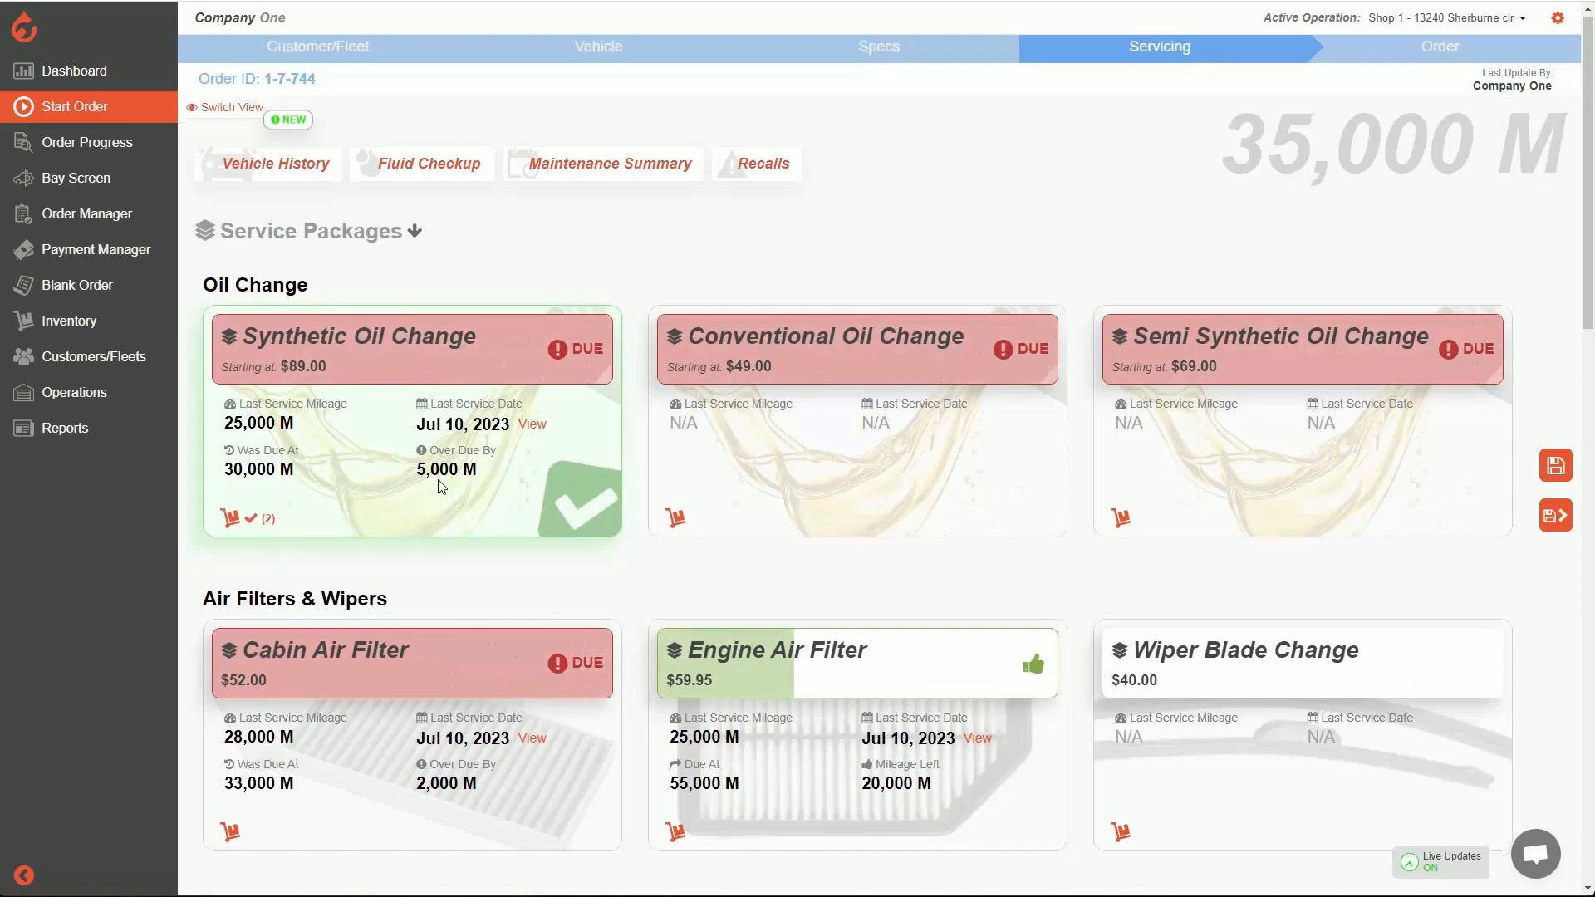
Add the Cabin Air Filter package with the Purolator C15439 filter as its inventory item
scroll(438, 488, "down", 2)
left_click(230, 664)
scroll(431, 620, "down", 1)
left_click(1403, 555)
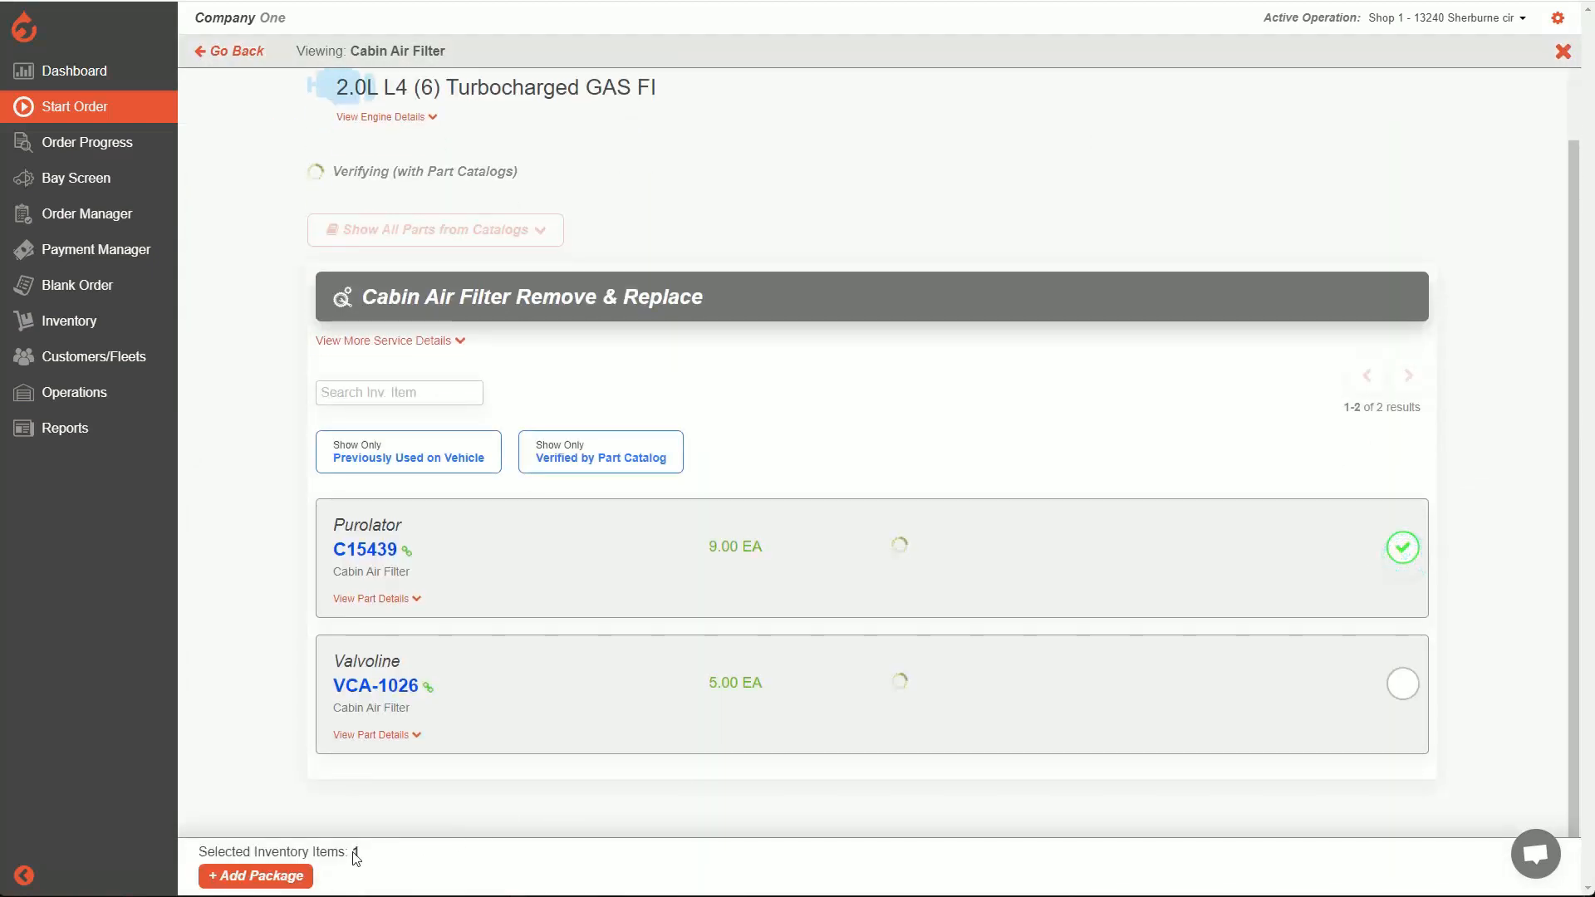
left_click(256, 875)
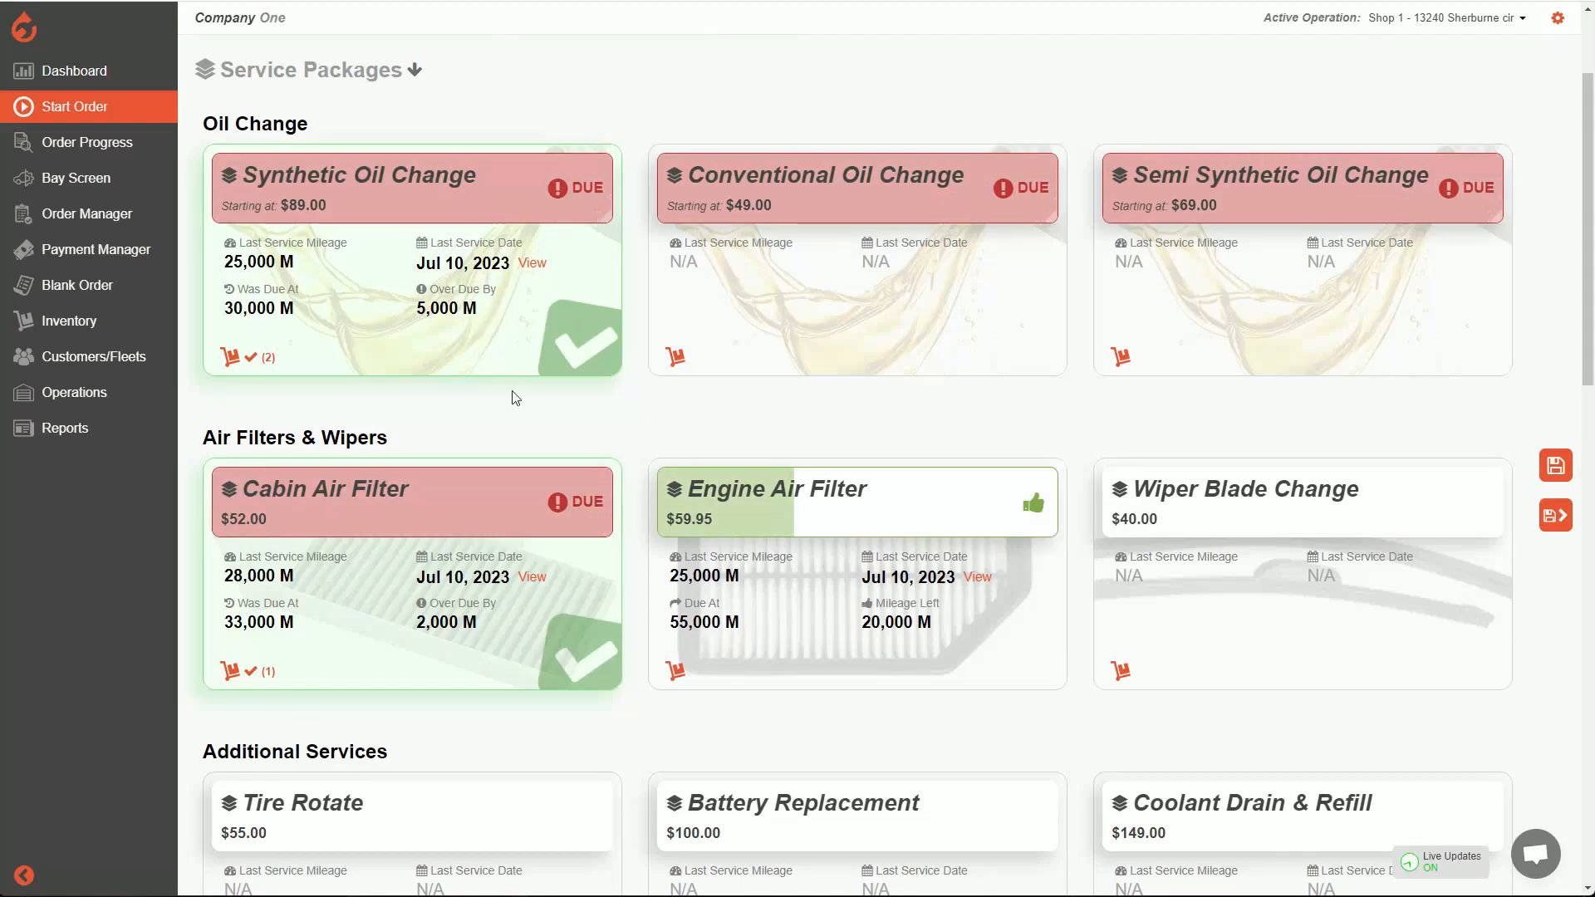
Save the package selections, continue to the Order stage, and review its servicing lines and totals
left_click(1555, 514)
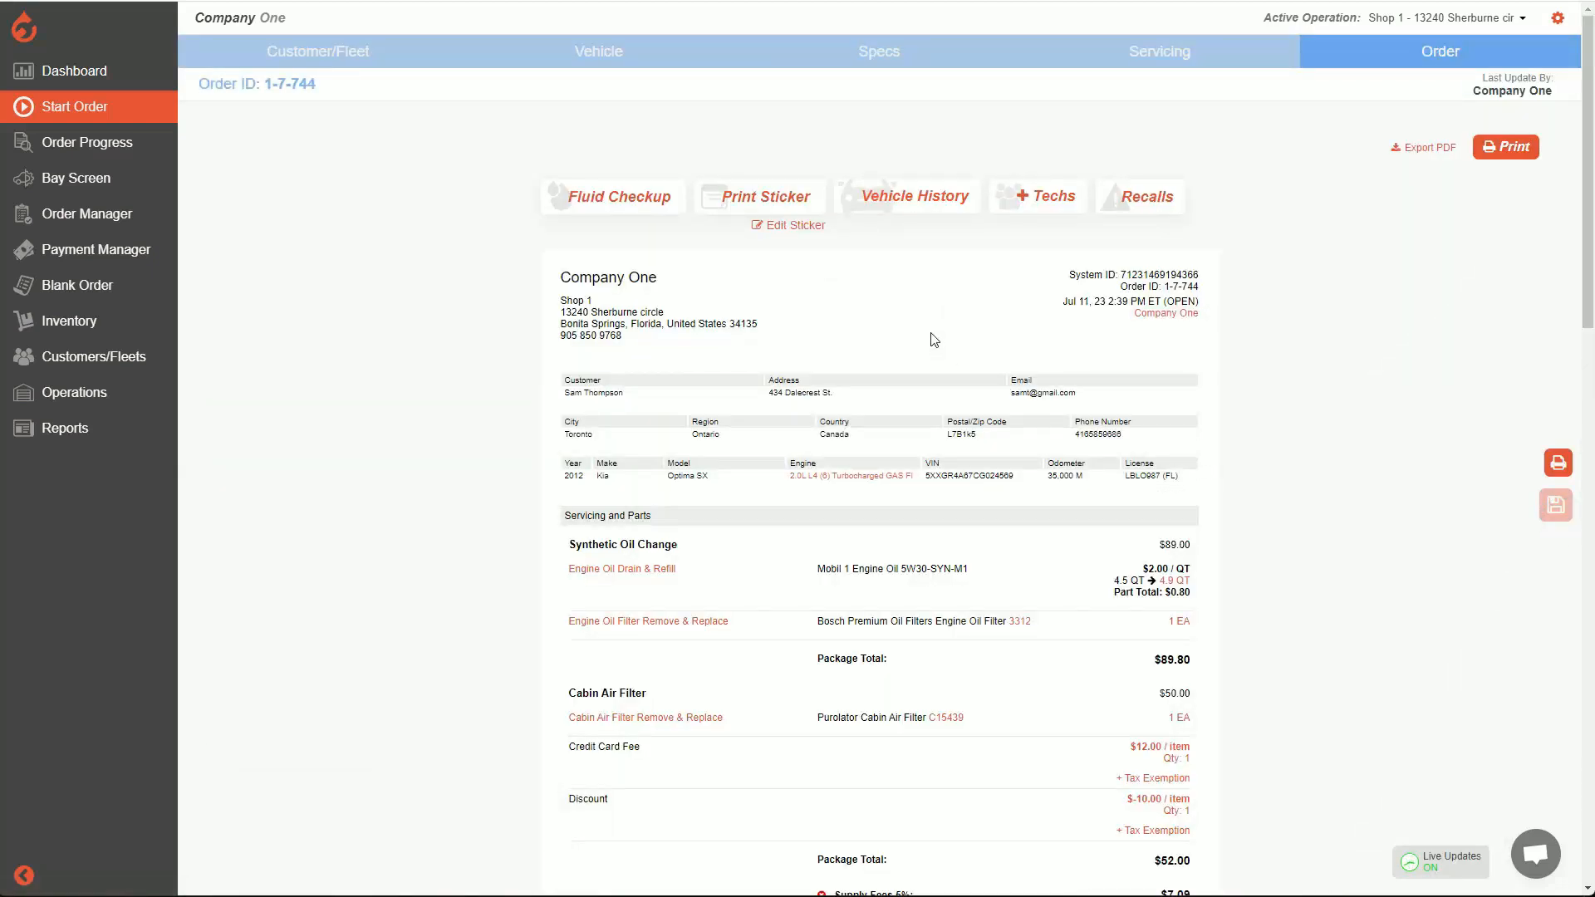
scroll(905, 344, "down", 2)
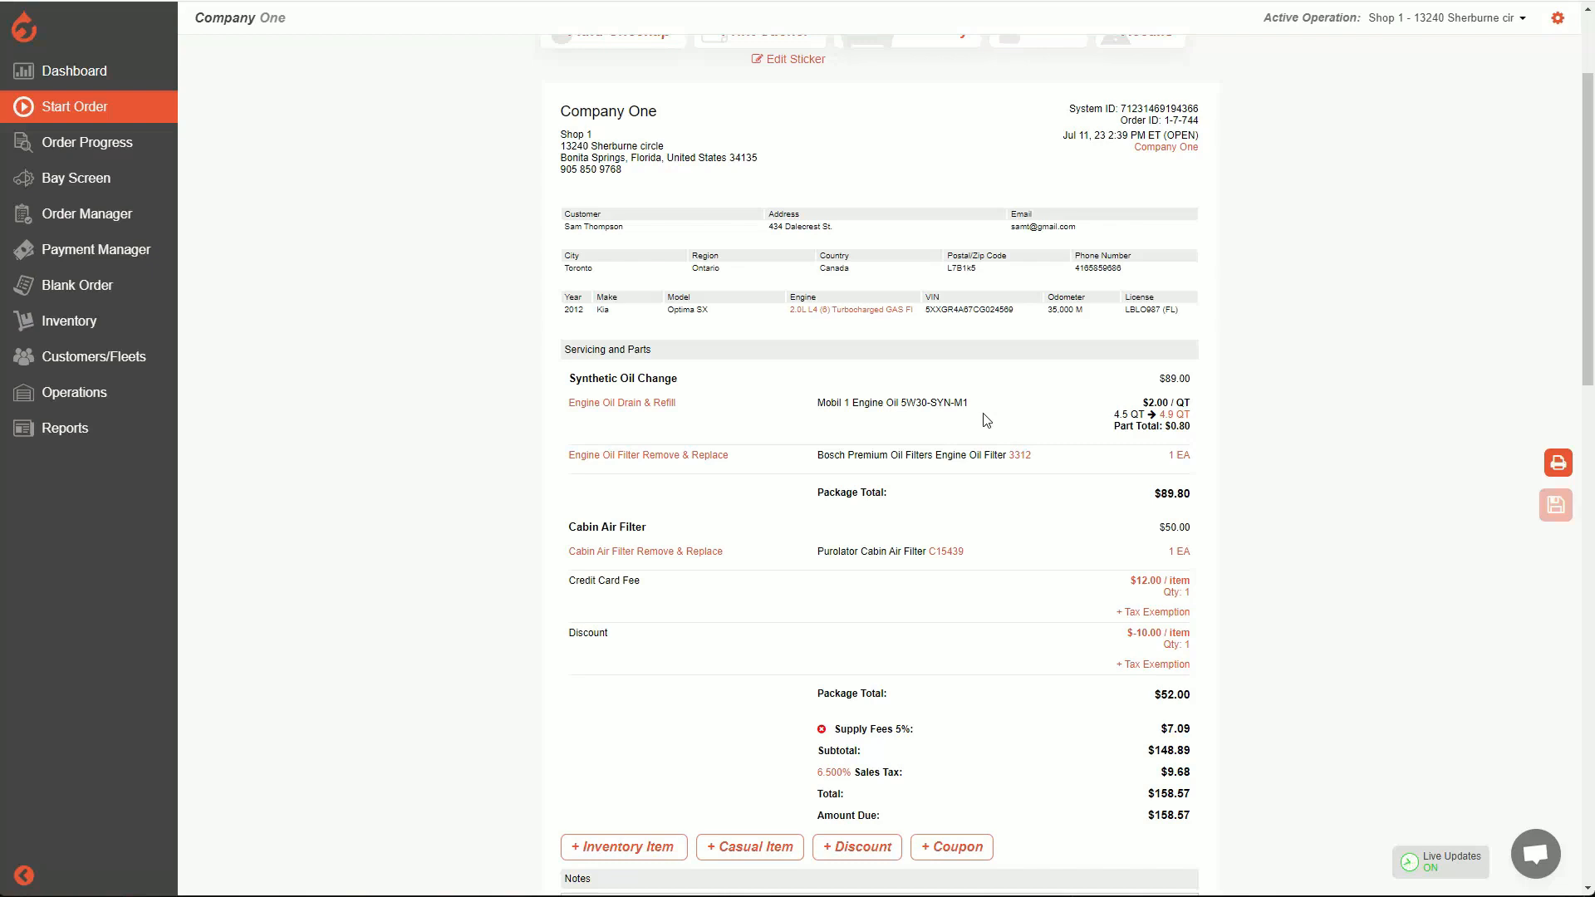
scroll(986, 420, "up", 3)
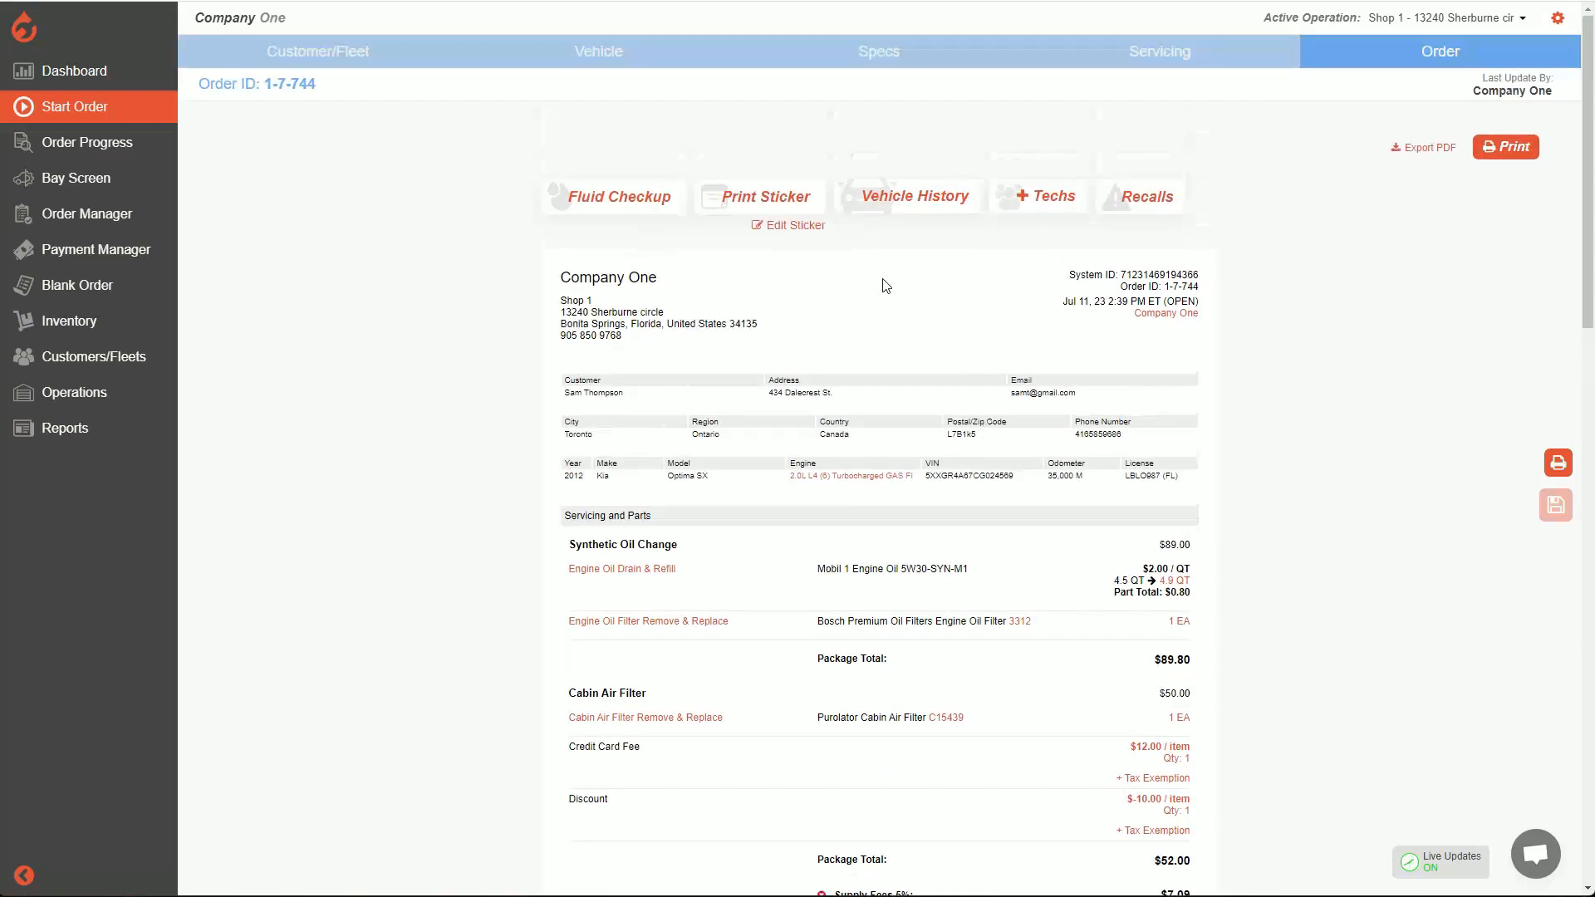
Go back to the order's Servicing stage and switch it to Packages View
left_click(1186, 51)
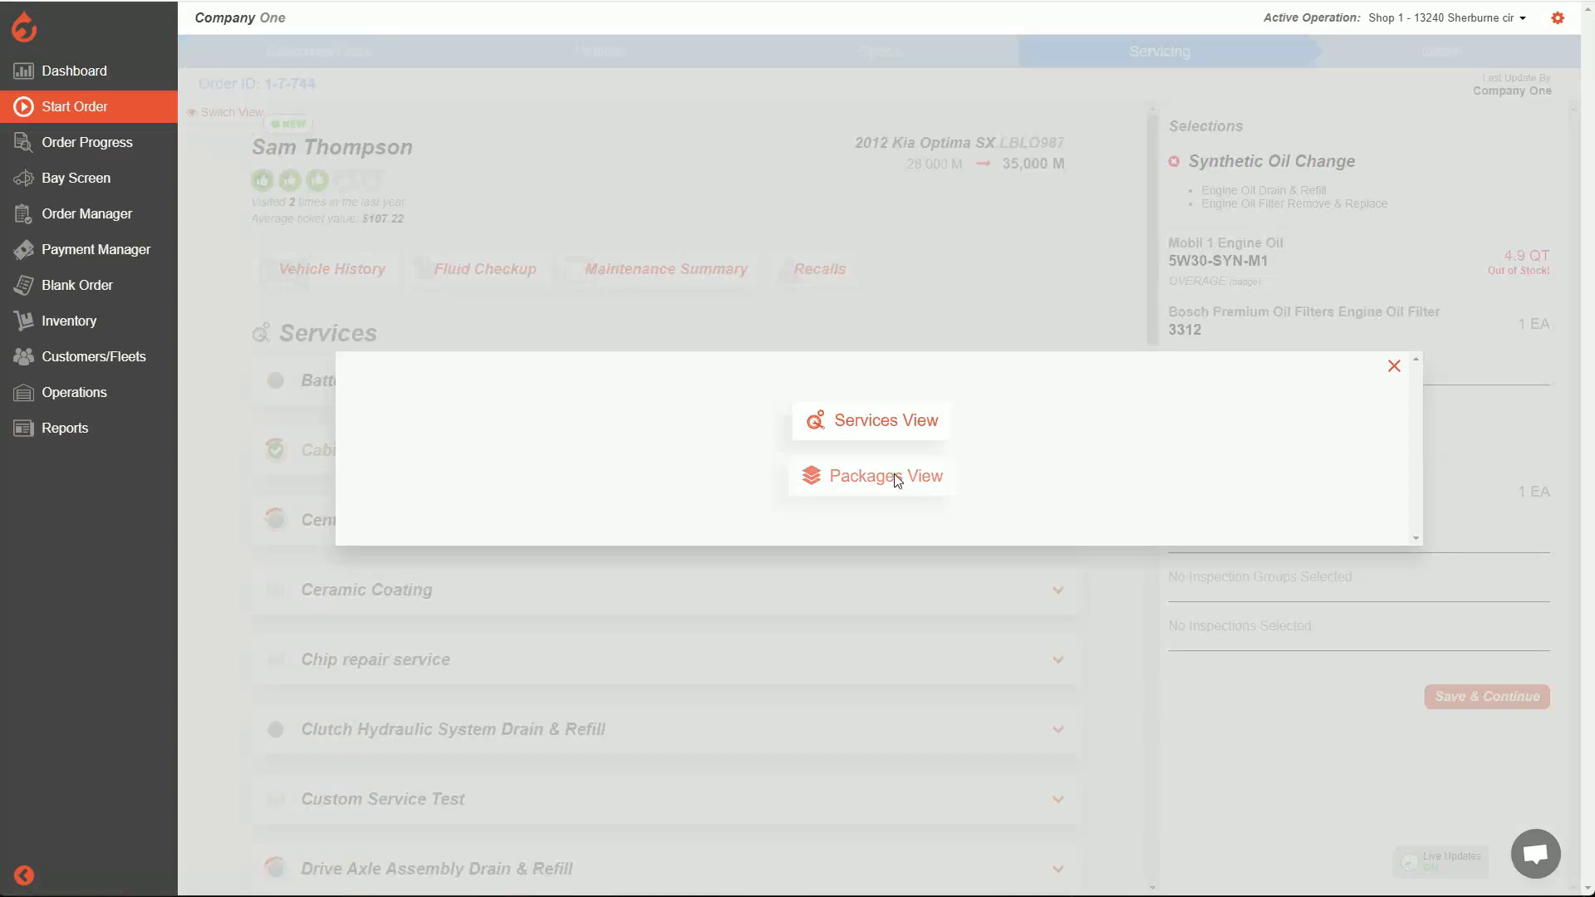
left_click(891, 479)
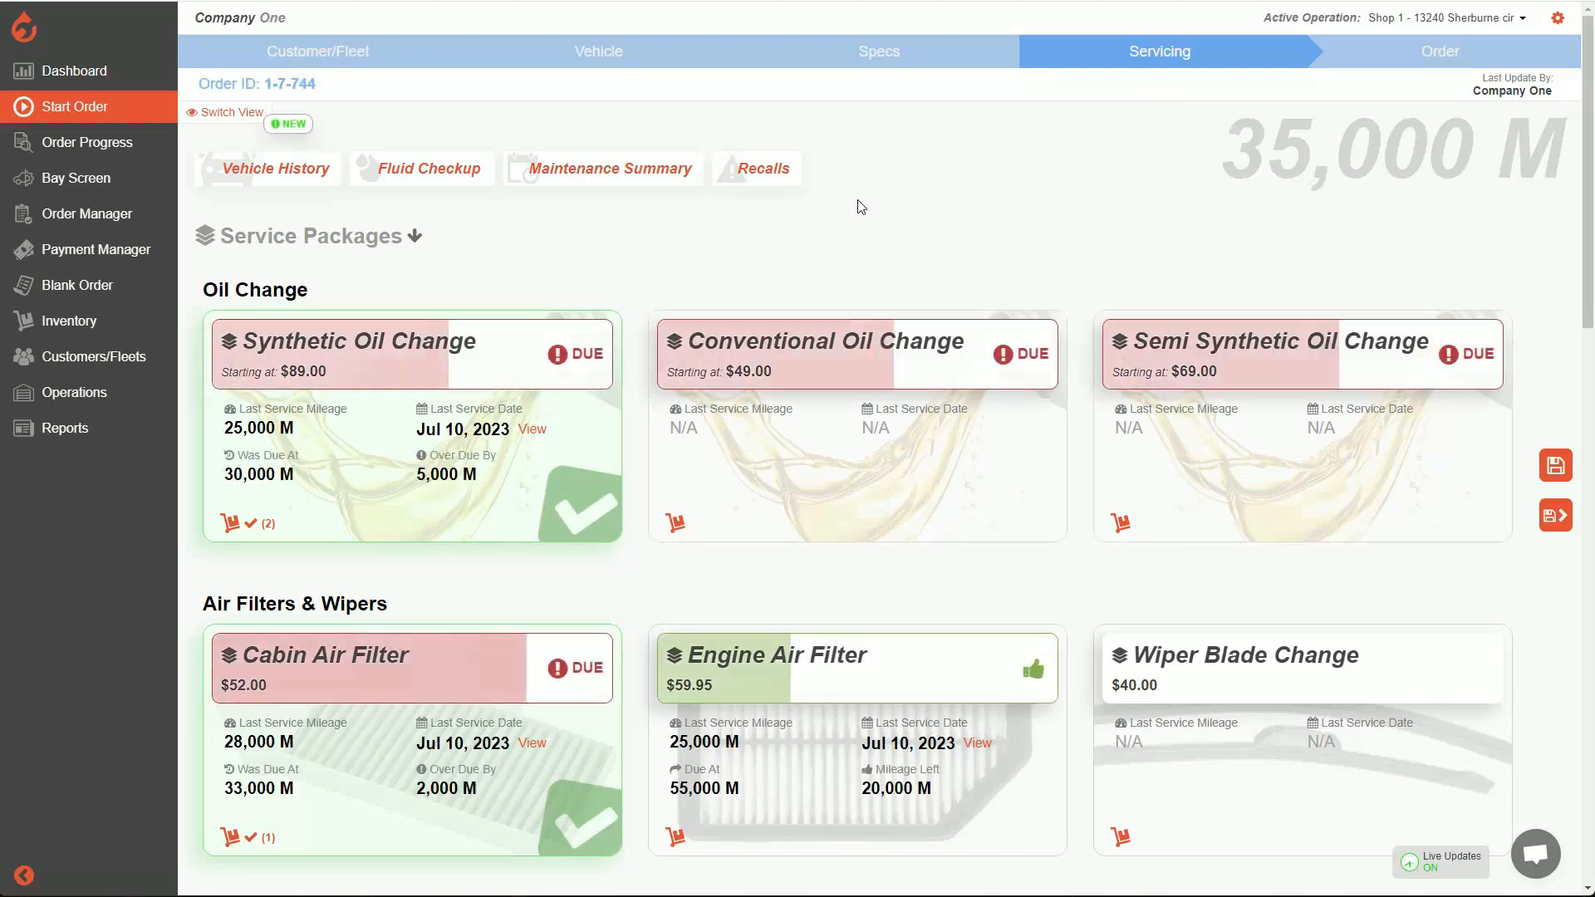
Open Shop 1's operation settings and examine the Default Servicing View options without changing the selection
left_click(92, 397)
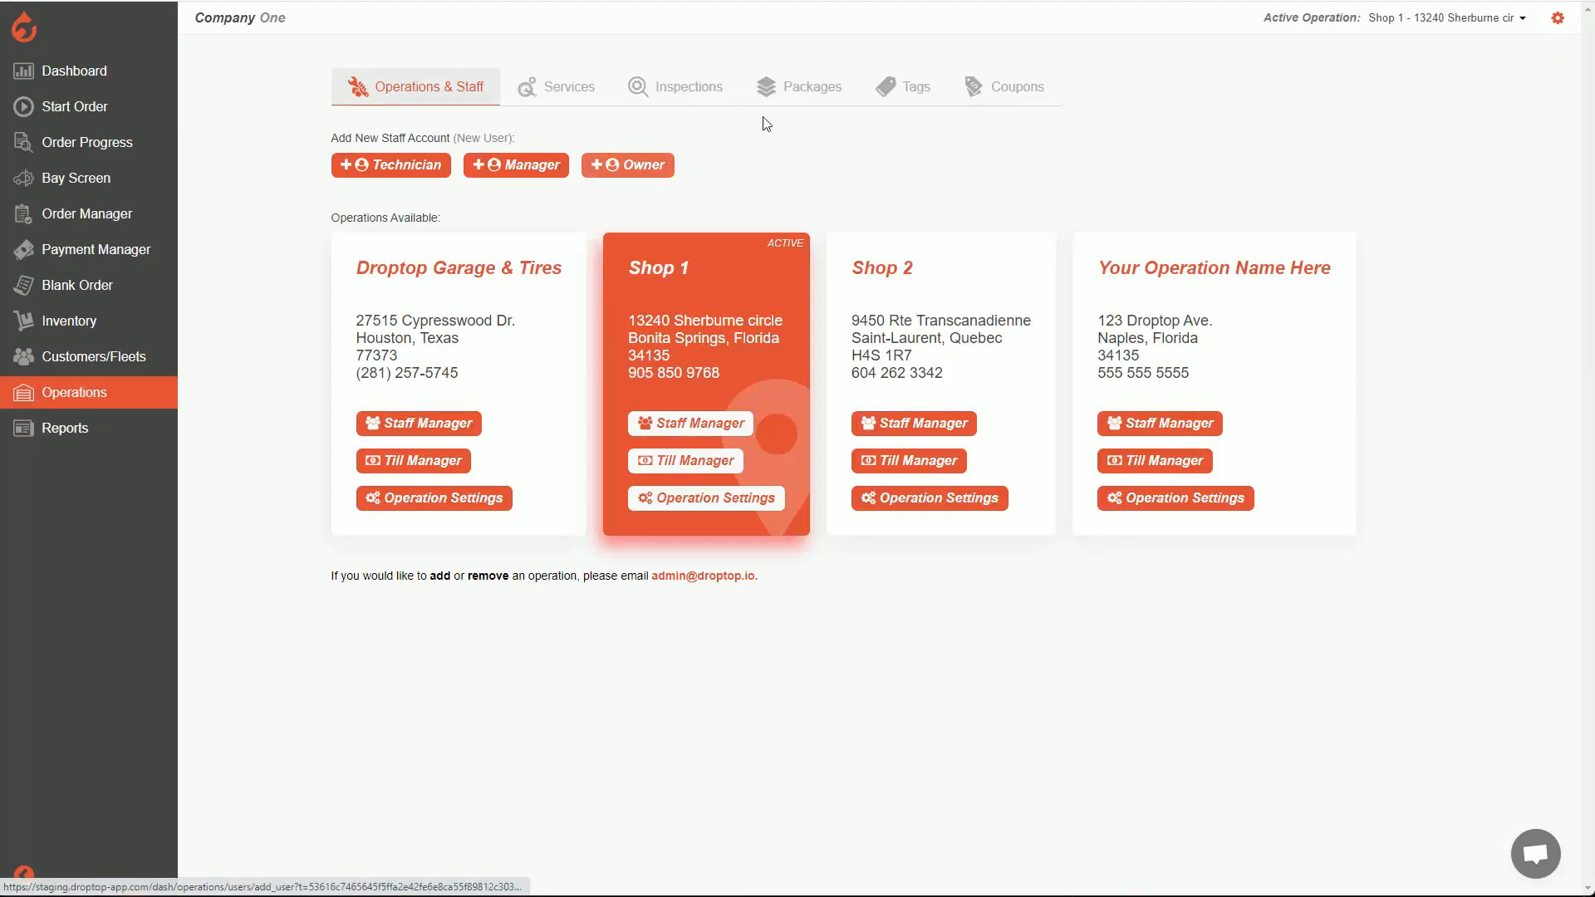
left_click(712, 502)
scroll(478, 473, "down", 9)
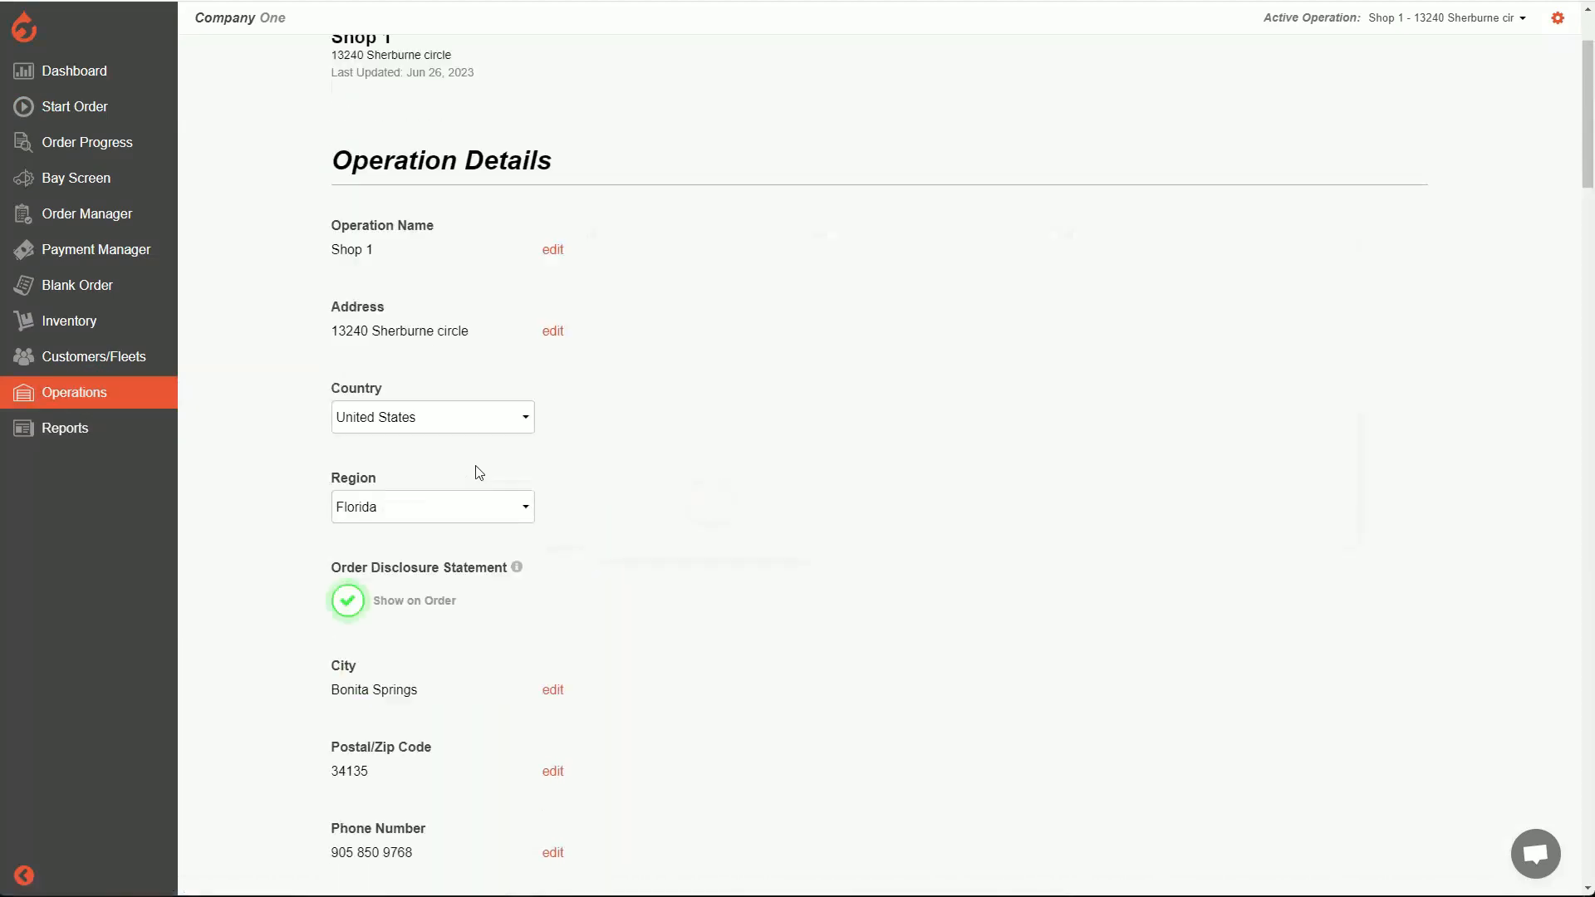
scroll(478, 472, "down", 20)
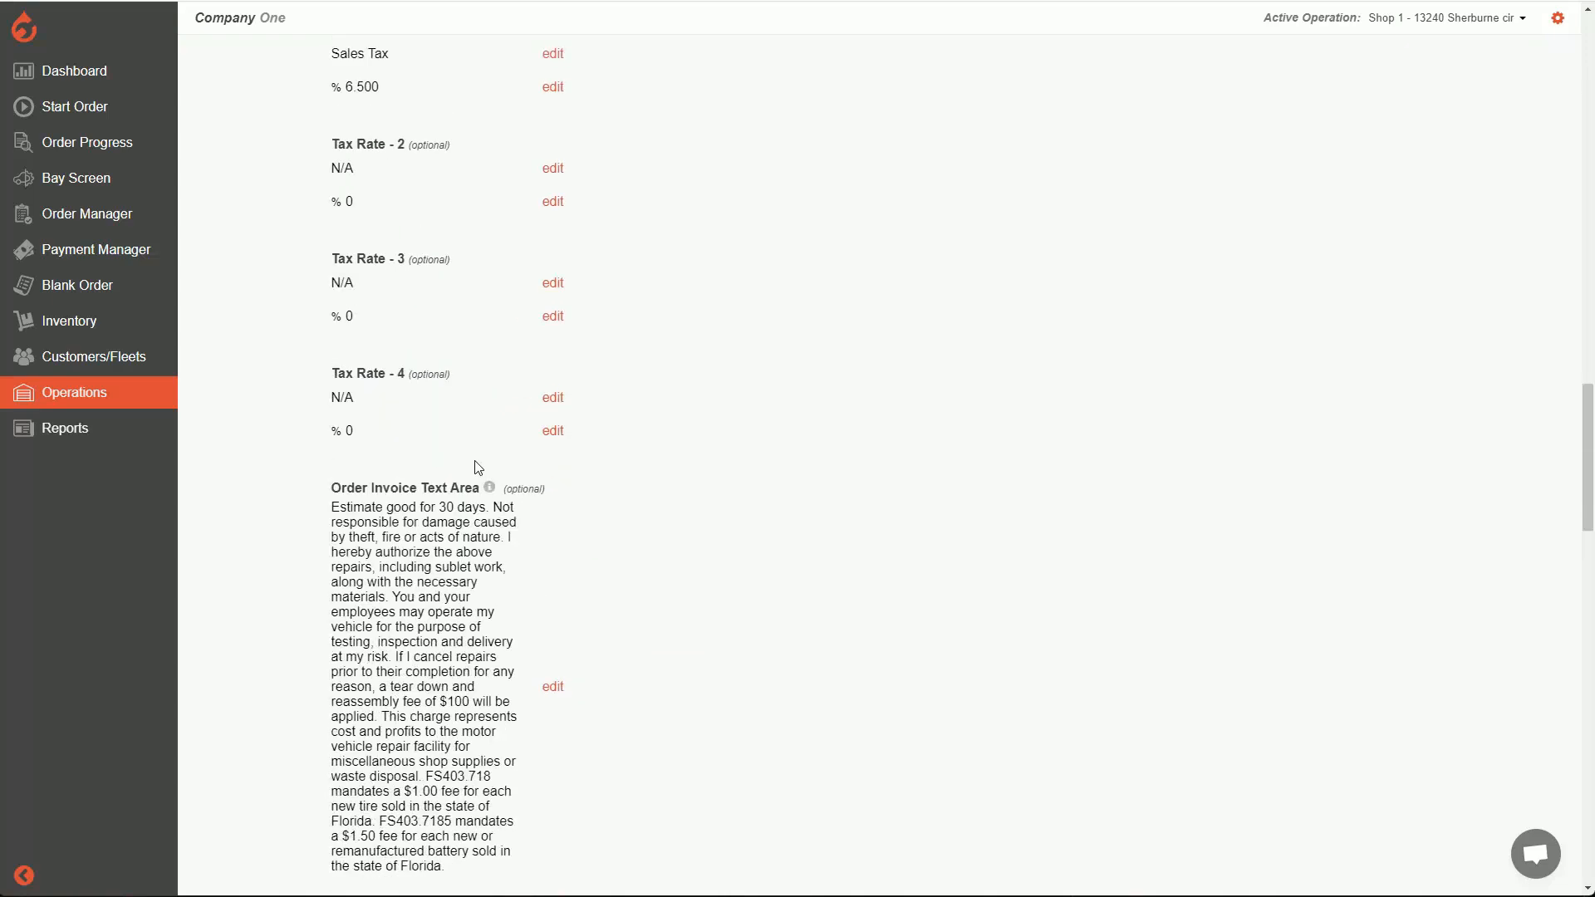
scroll(478, 467, "down", 6)
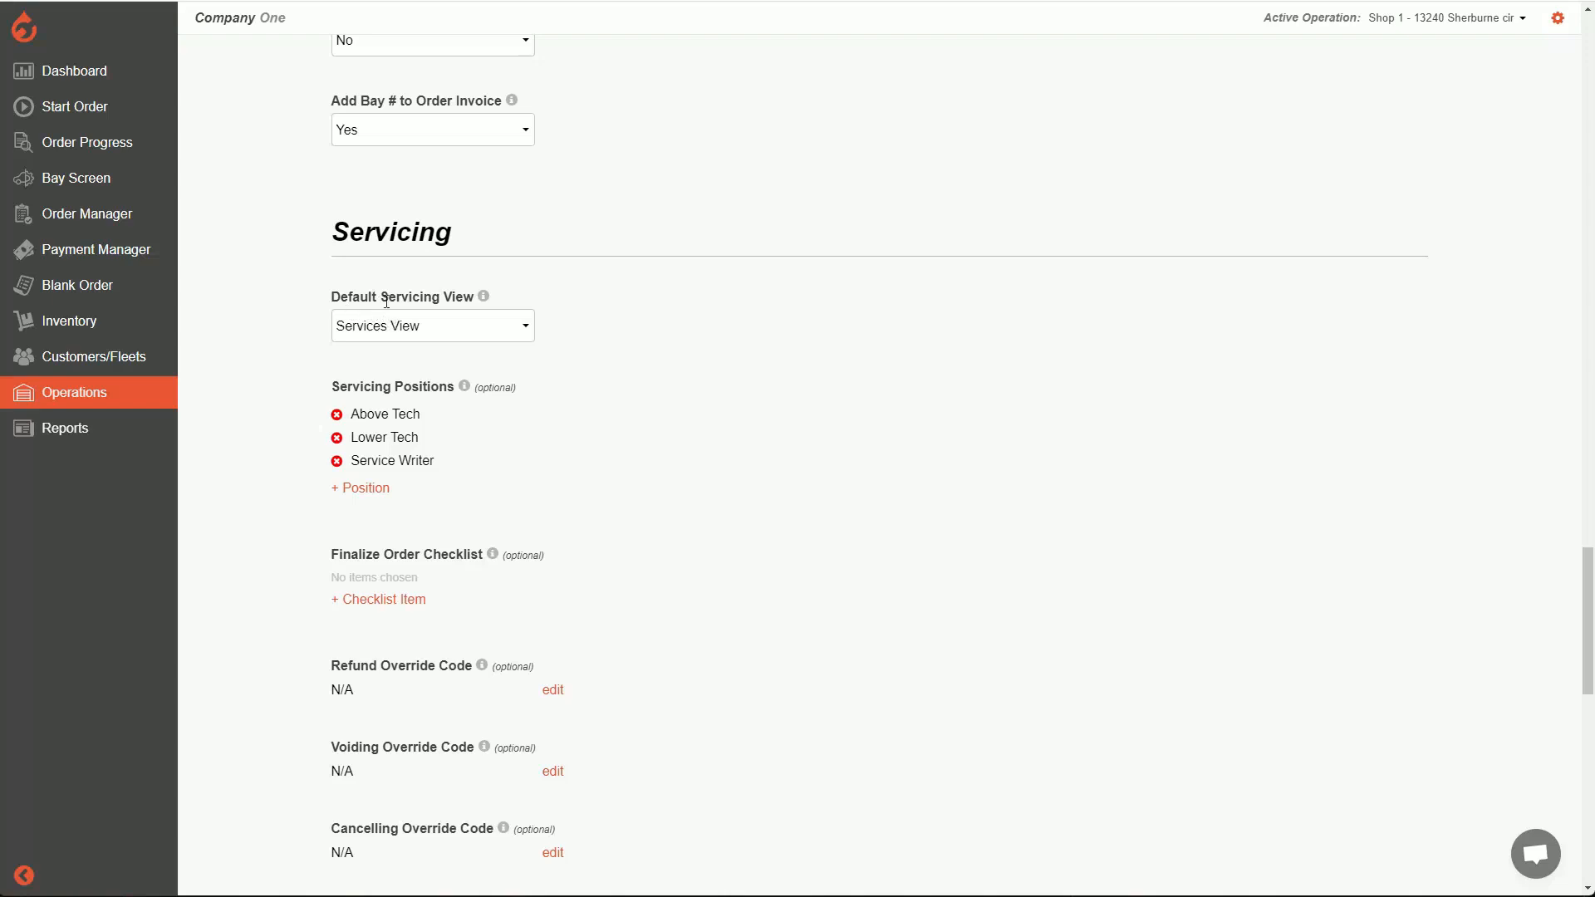
left_click(513, 326)
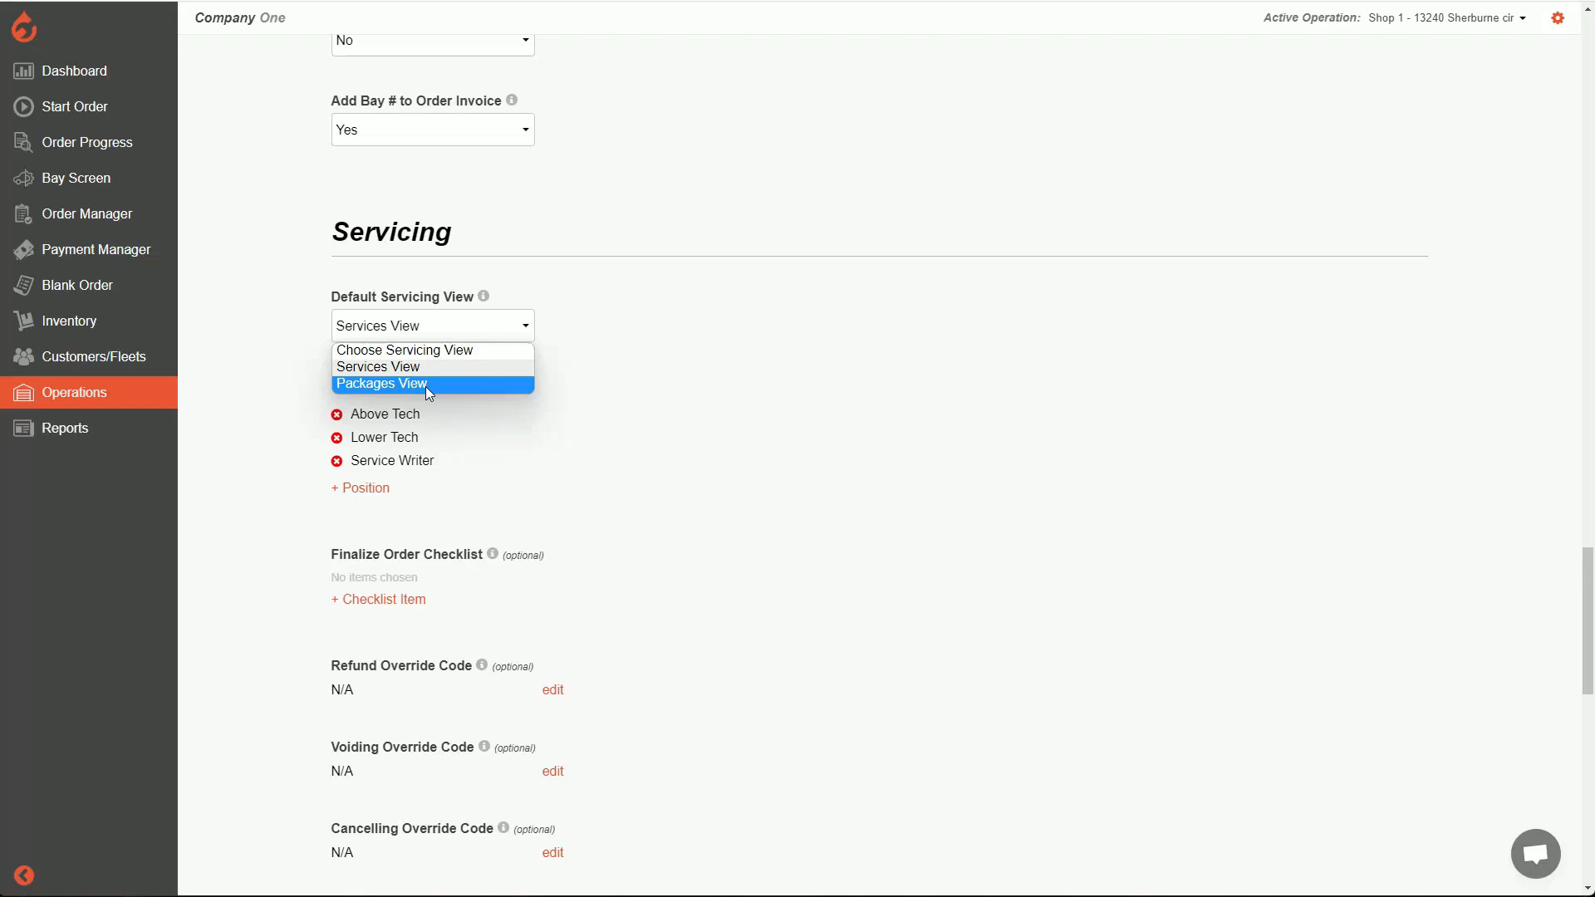
left_click(598, 358)
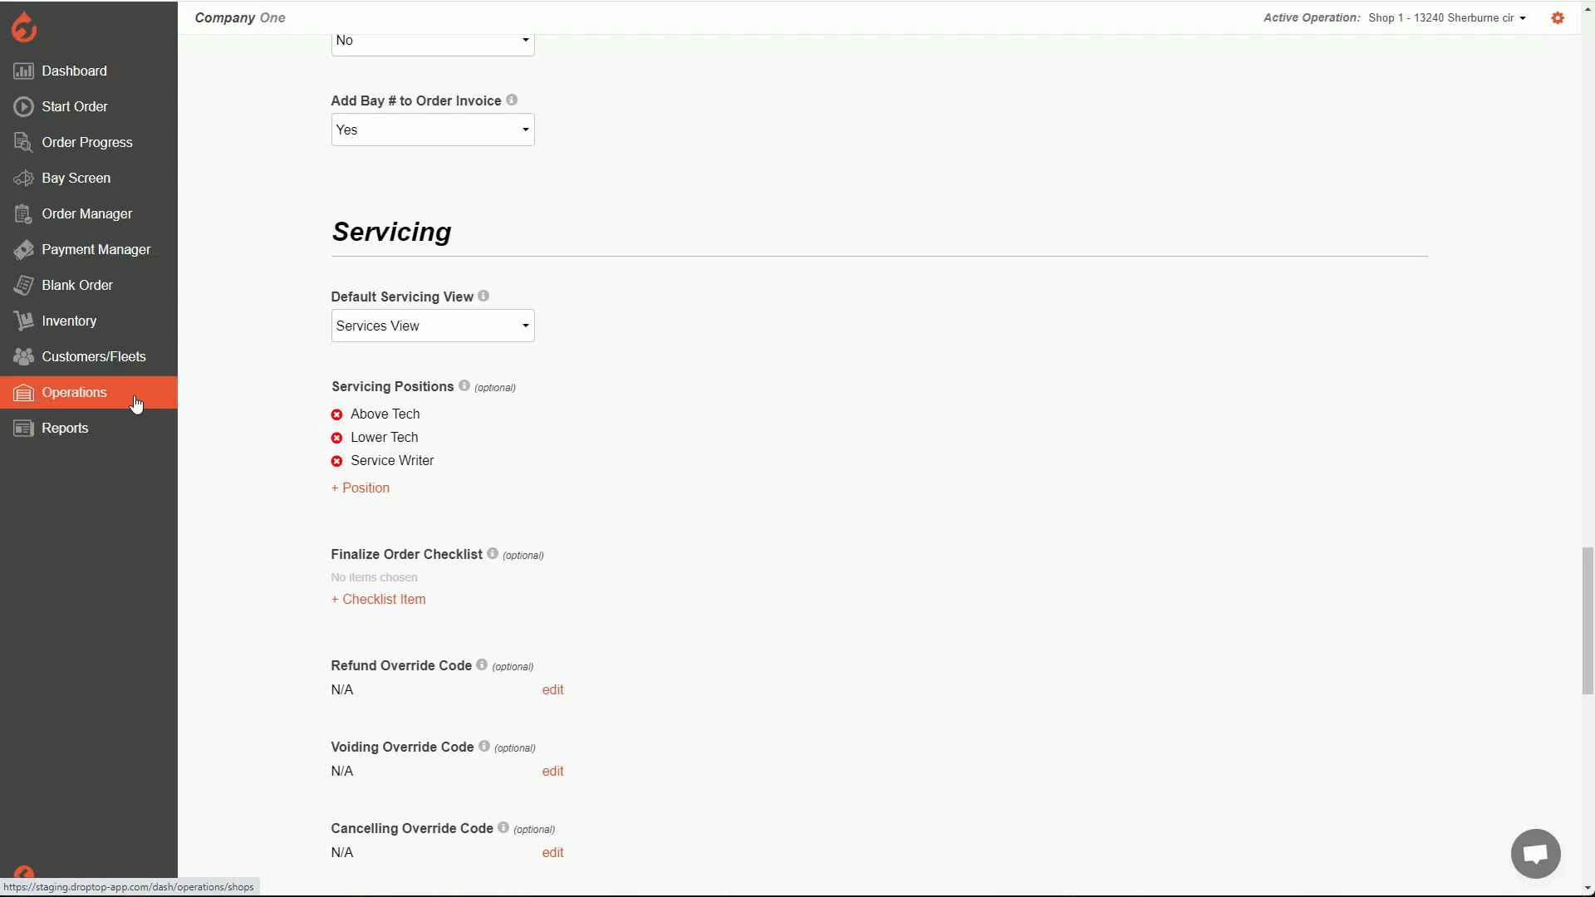
Open the Packages section of Operations and review the existing package groups
left_click(136, 404)
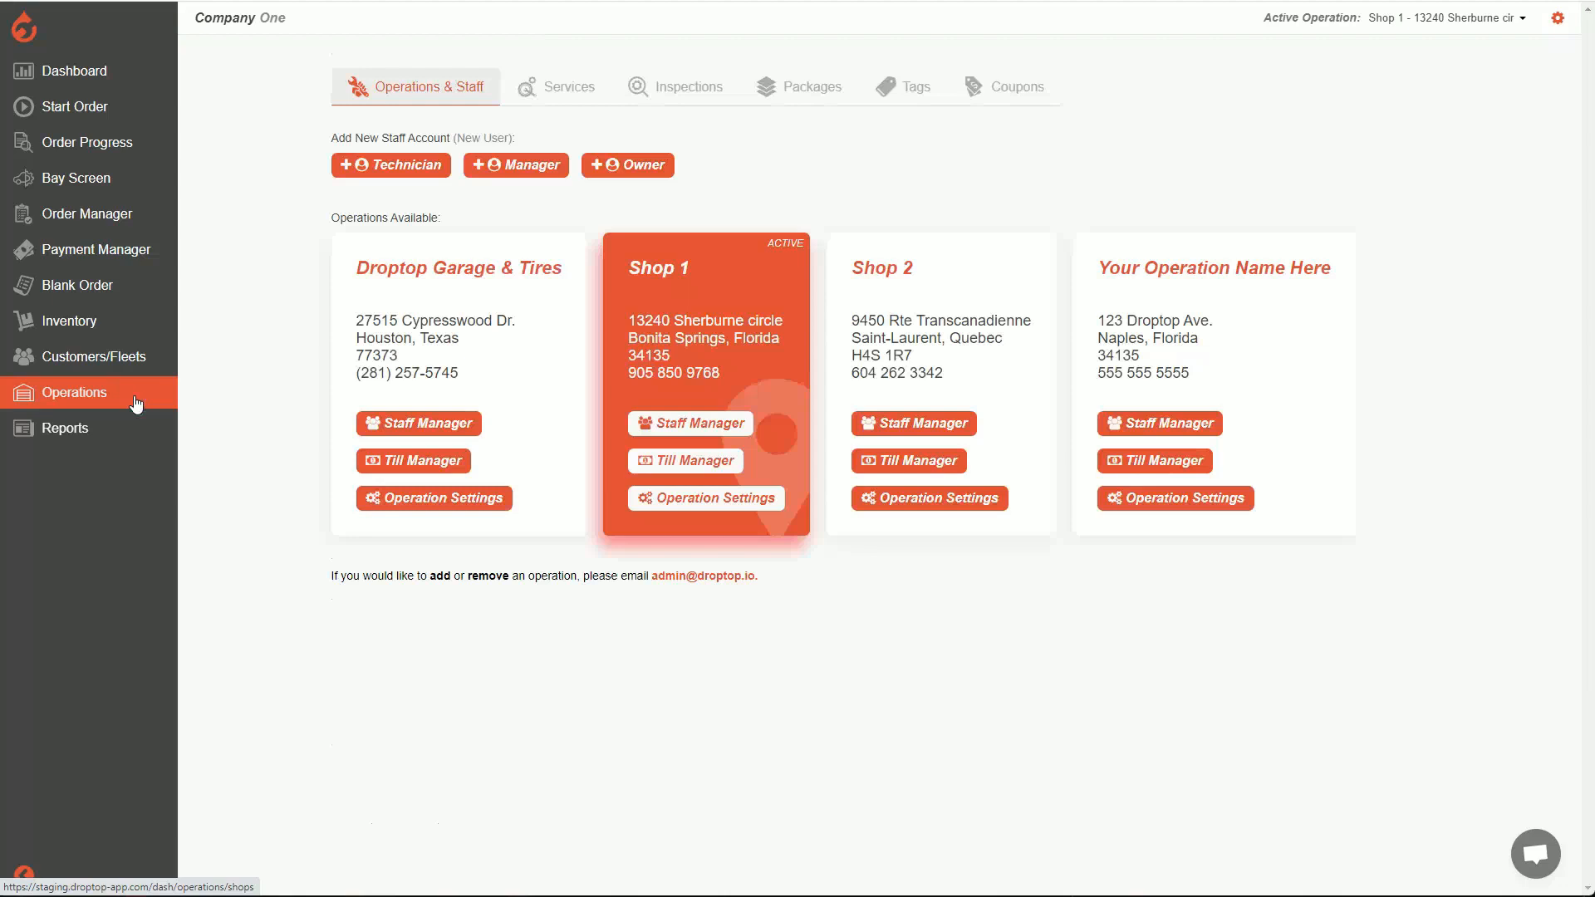
left_click(801, 103)
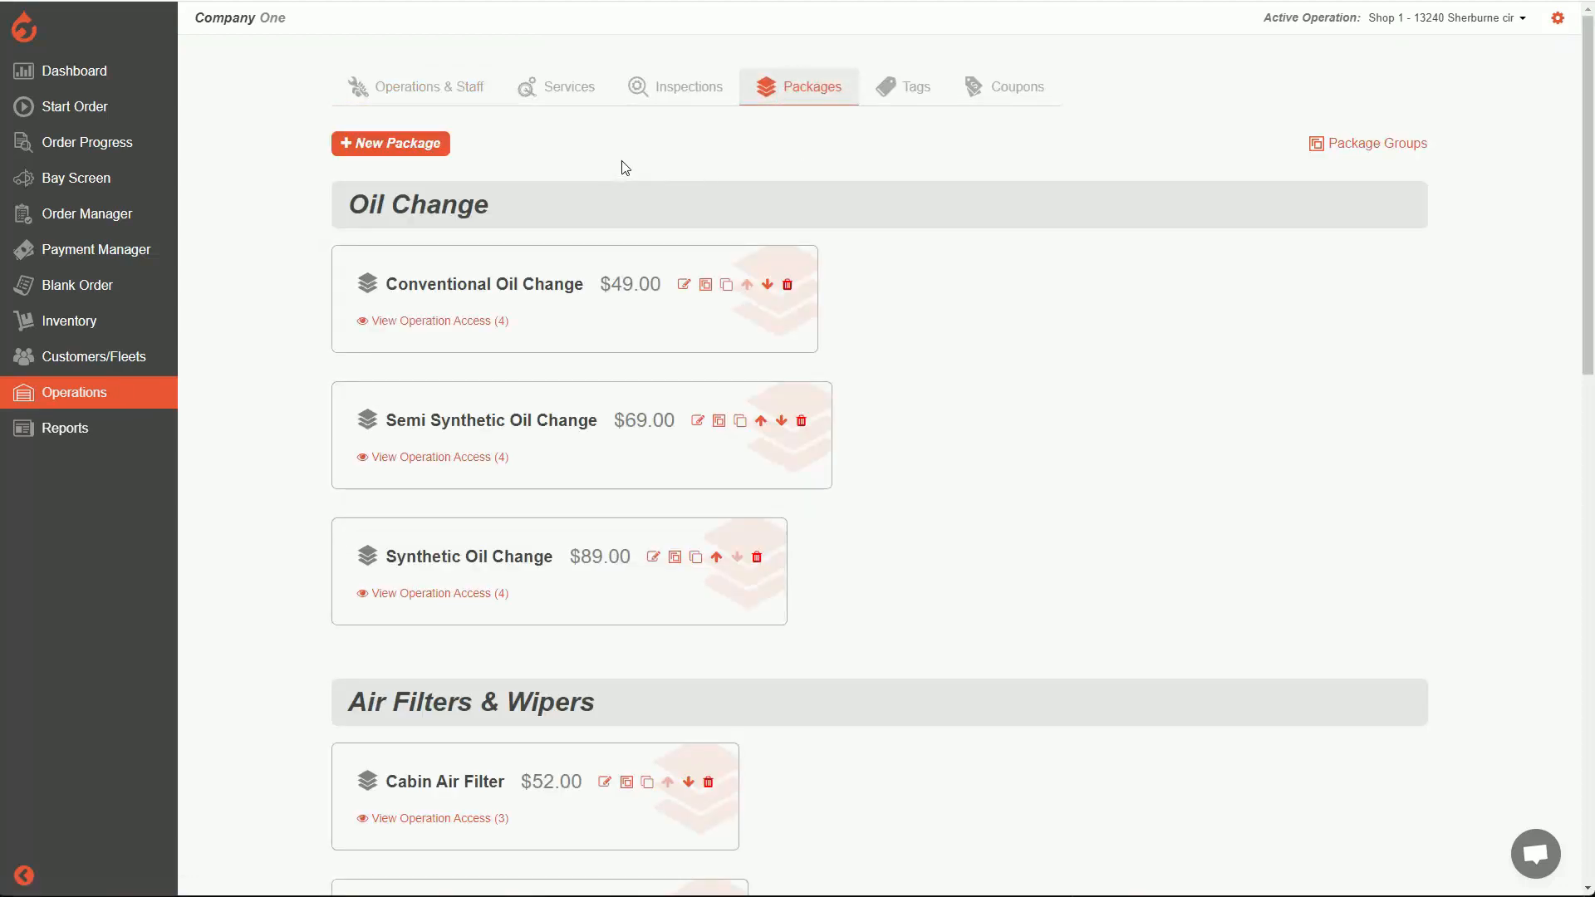
left_click(1384, 150)
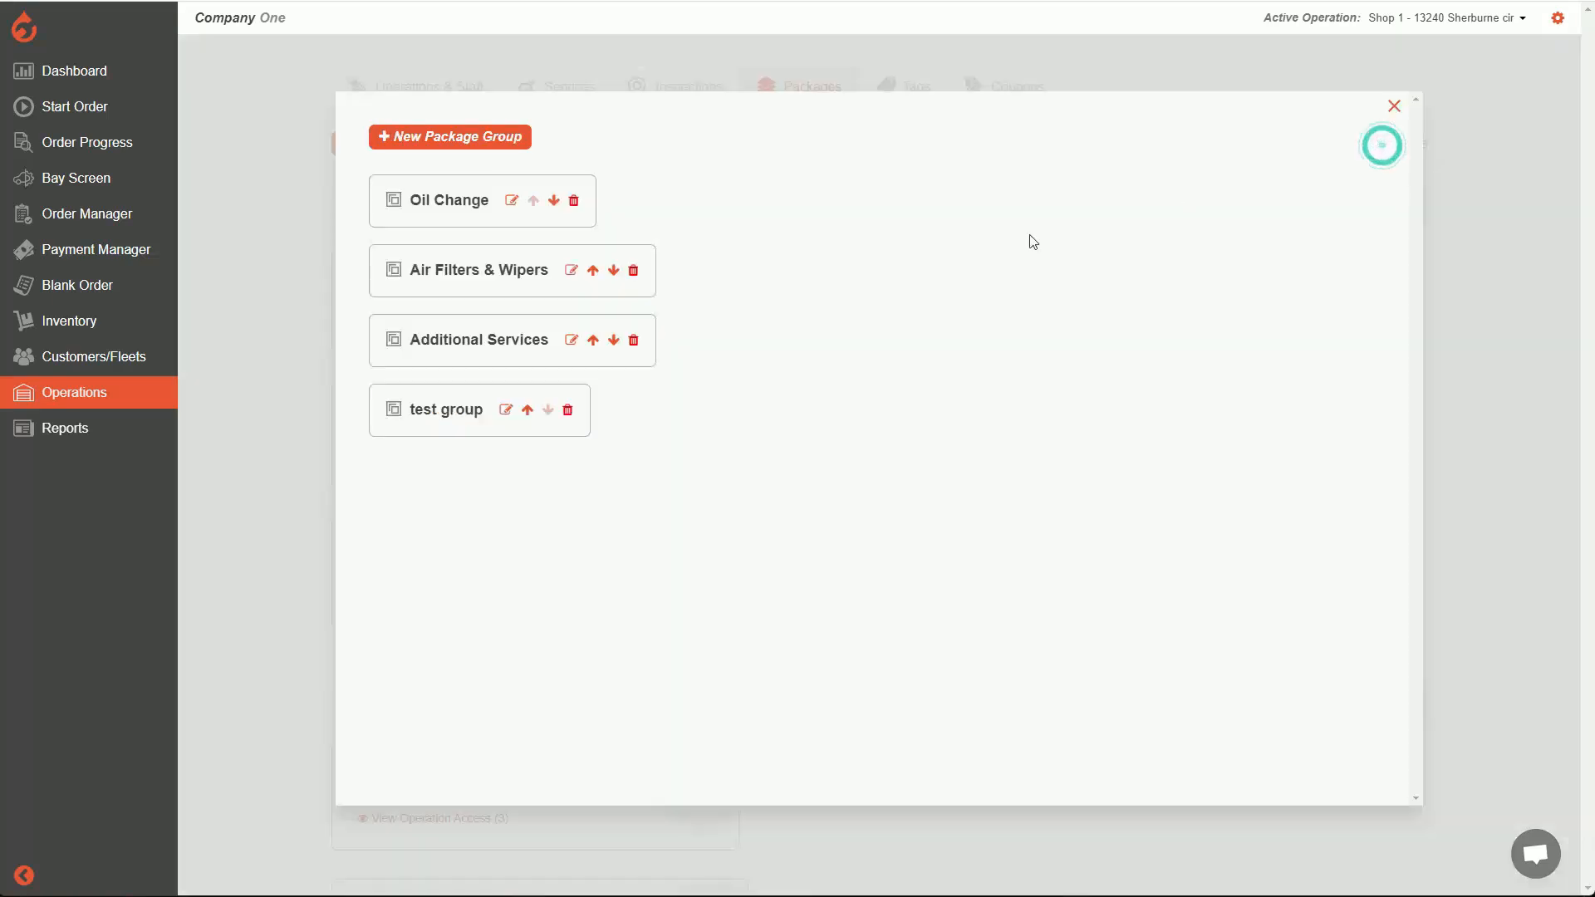
triple_click(412, 199)
left_click(444, 199)
left_click_drag(411, 270, 503, 271)
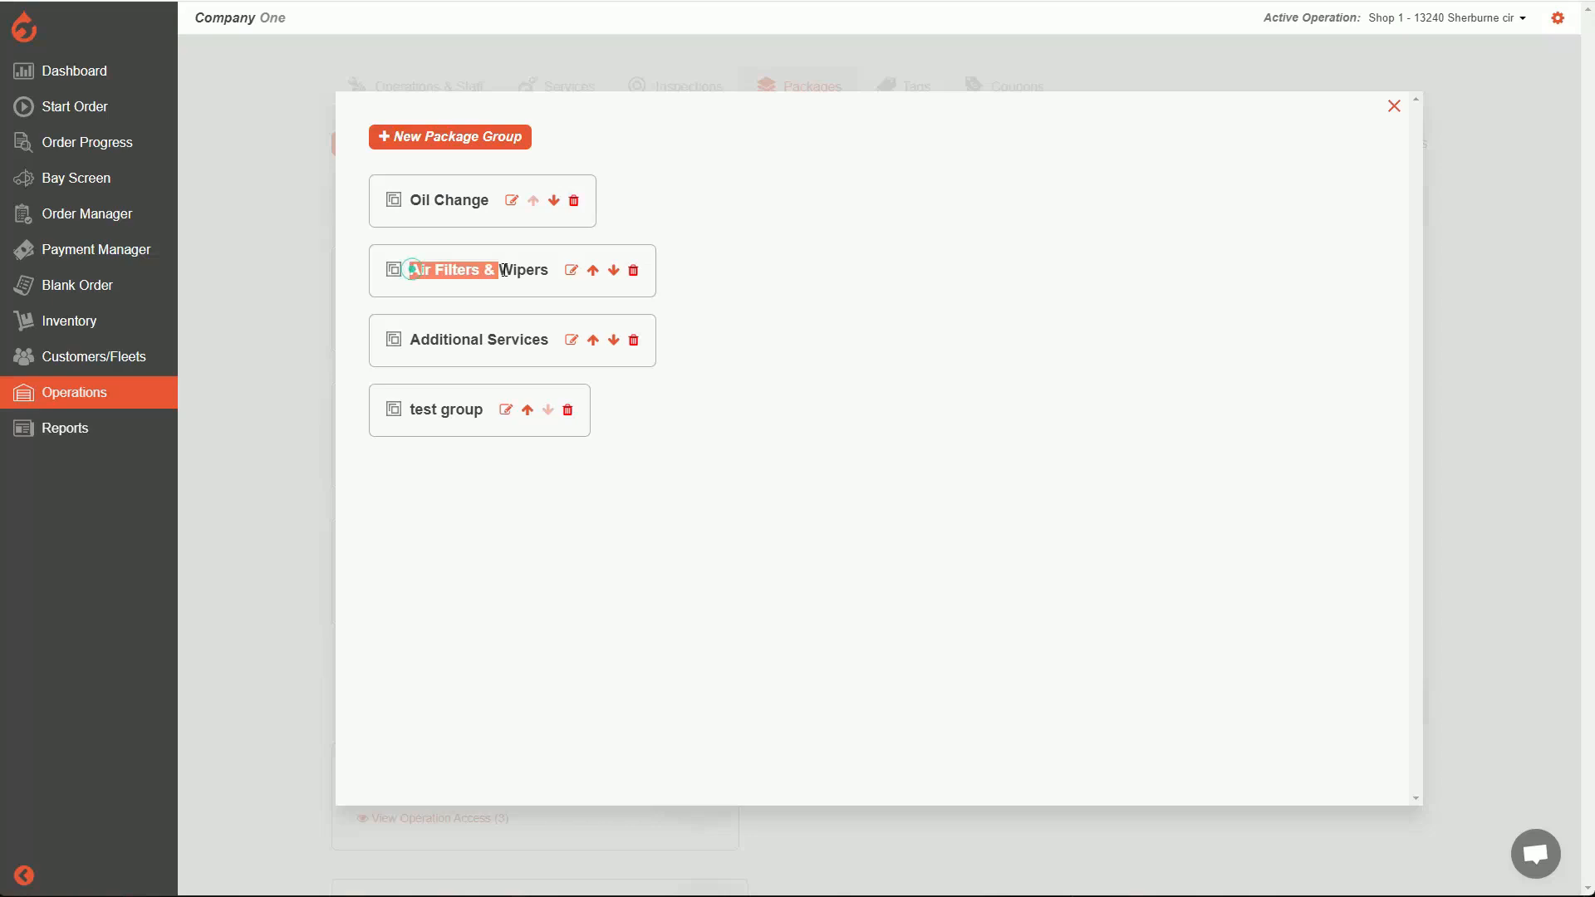
left_click(451, 203)
Create a package group named "sample package group" and delete the group named "test group"
left_click(455, 138)
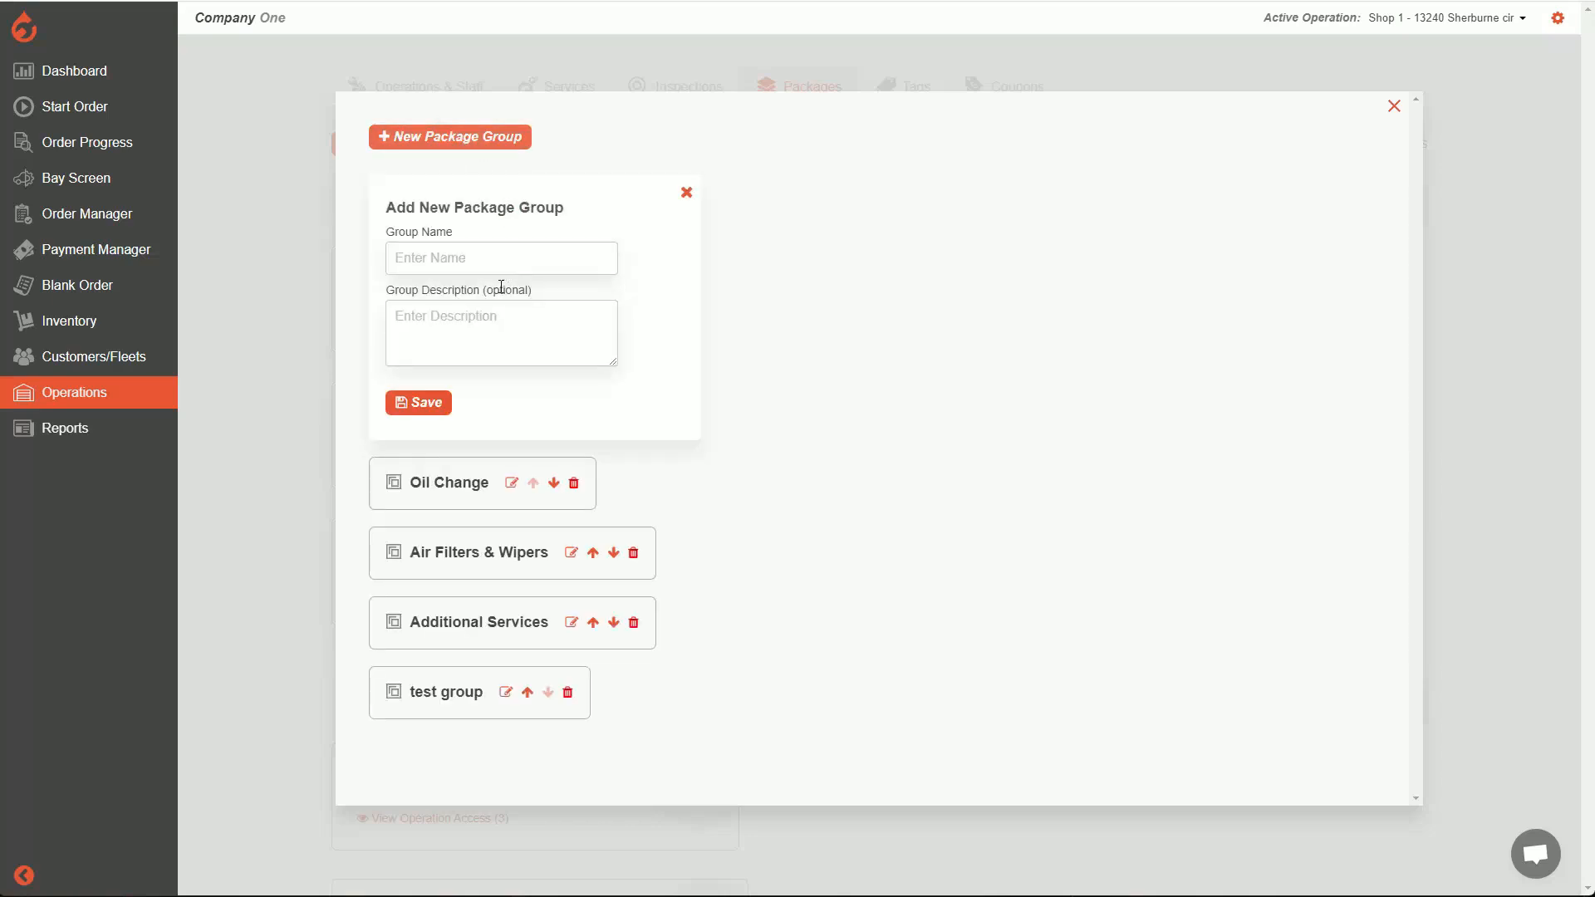
left_click(511, 253)
type("sample package group")
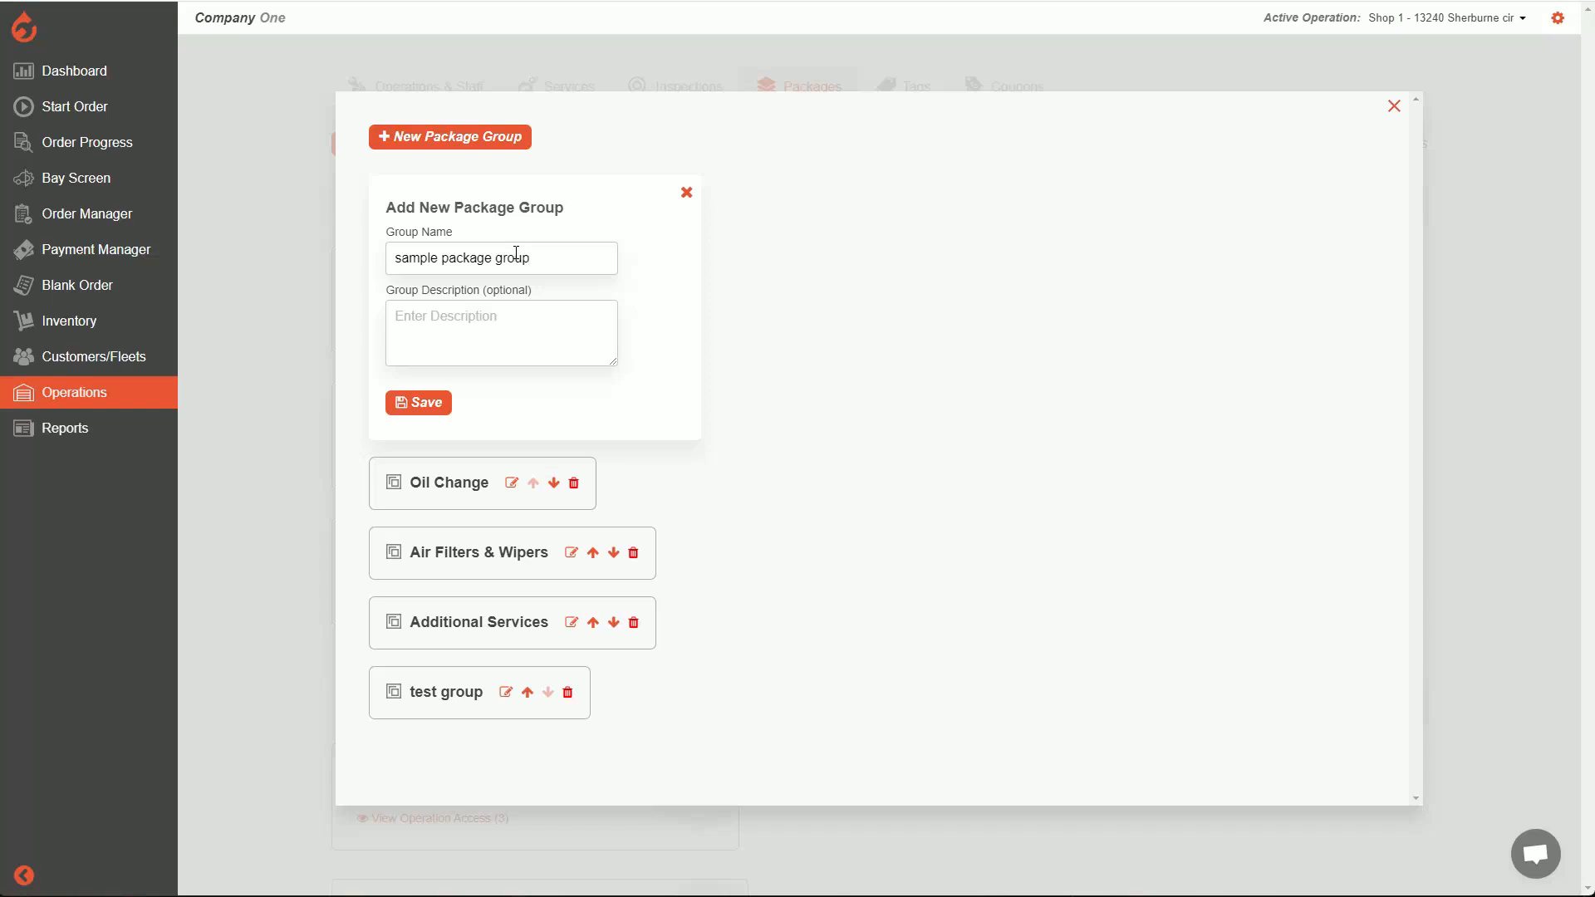
left_click(427, 402)
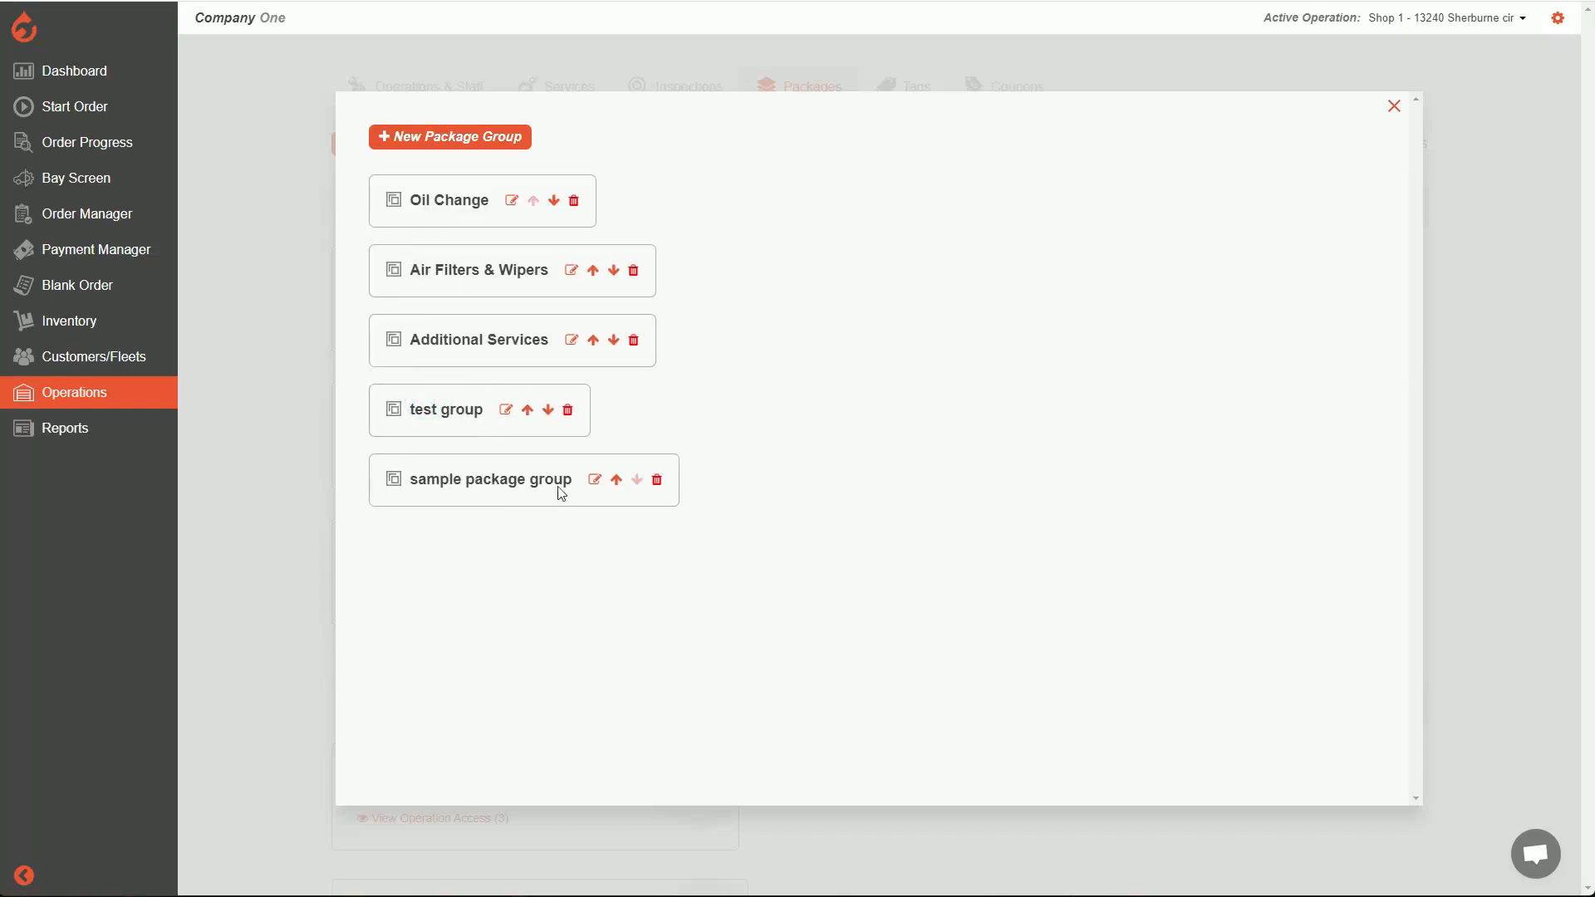
left_click(570, 411)
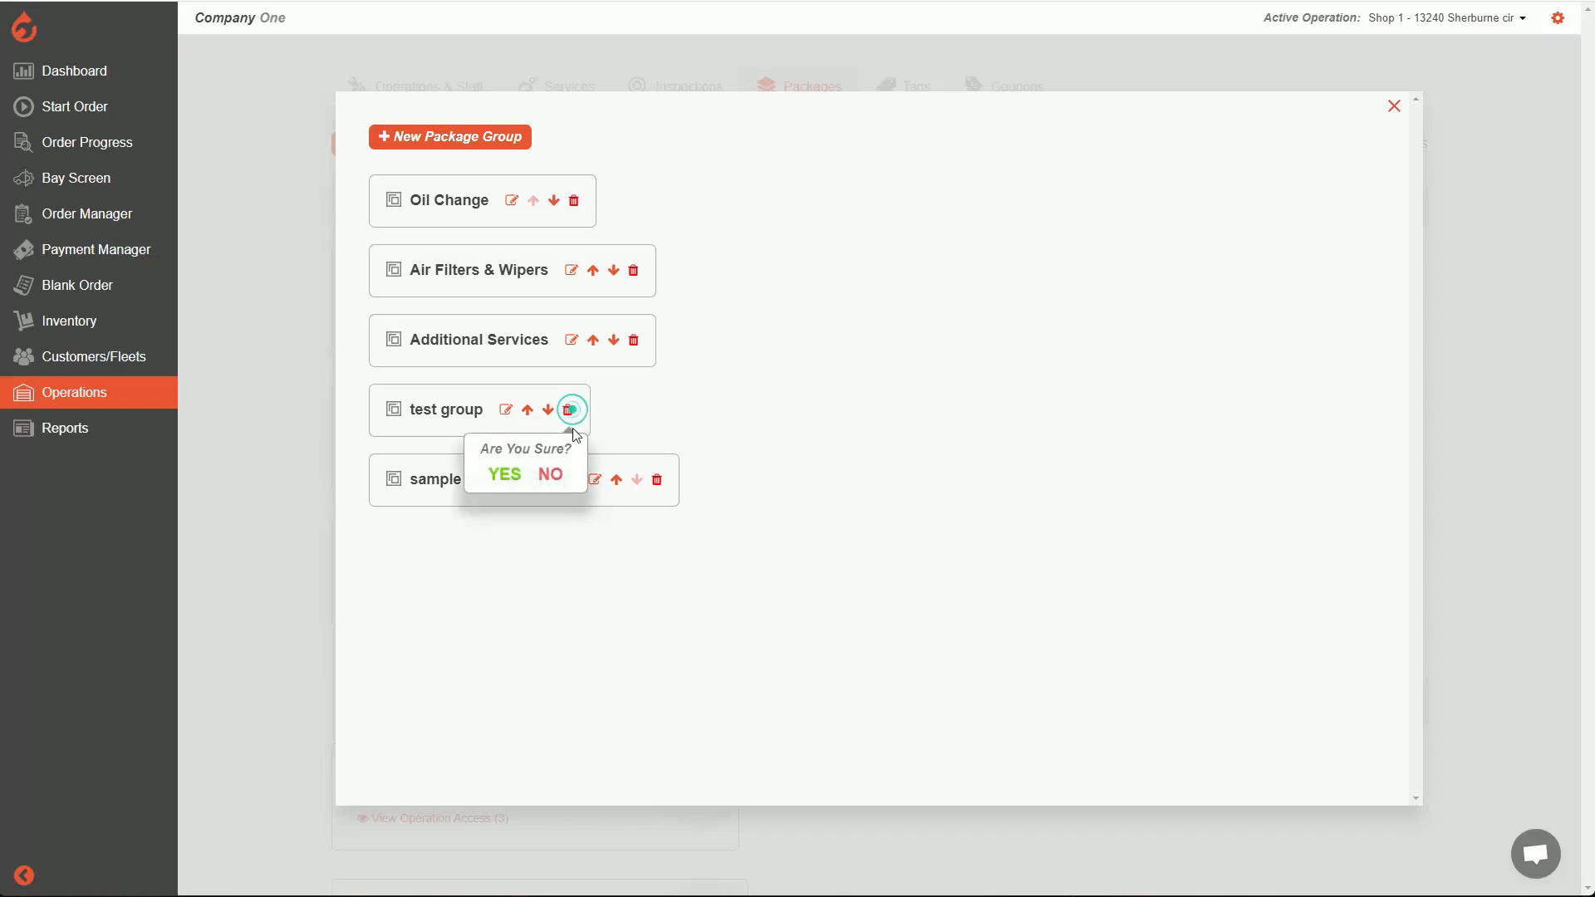
left_click(504, 475)
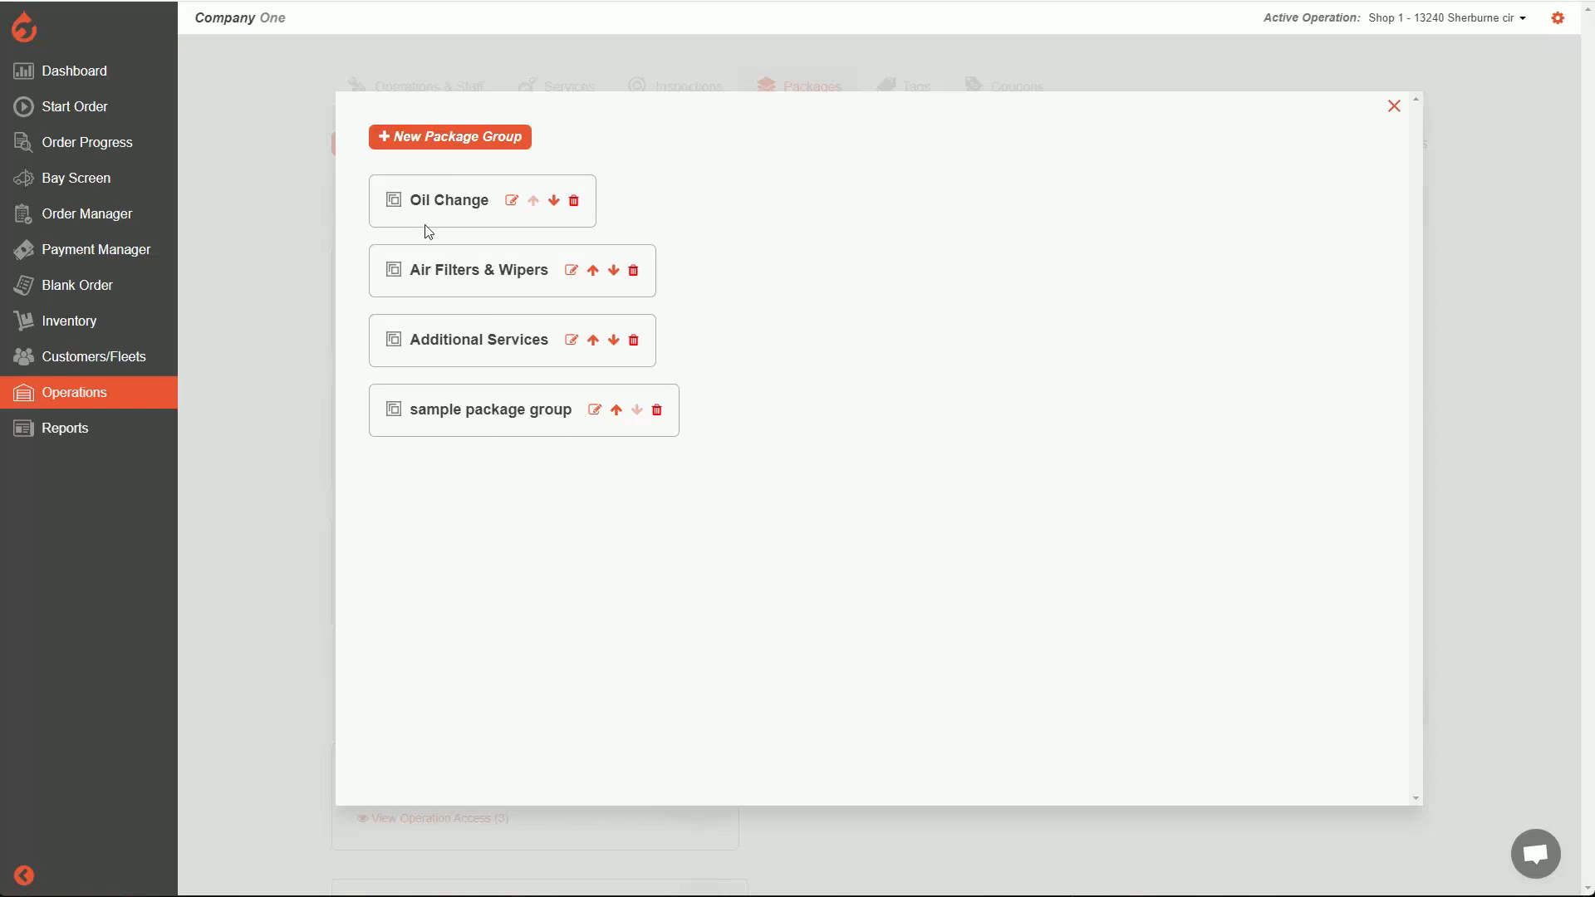
Move the Air Filters & Wipers group above Oil Change, return Oil Change to first place, and close the package groups
left_click(592, 270)
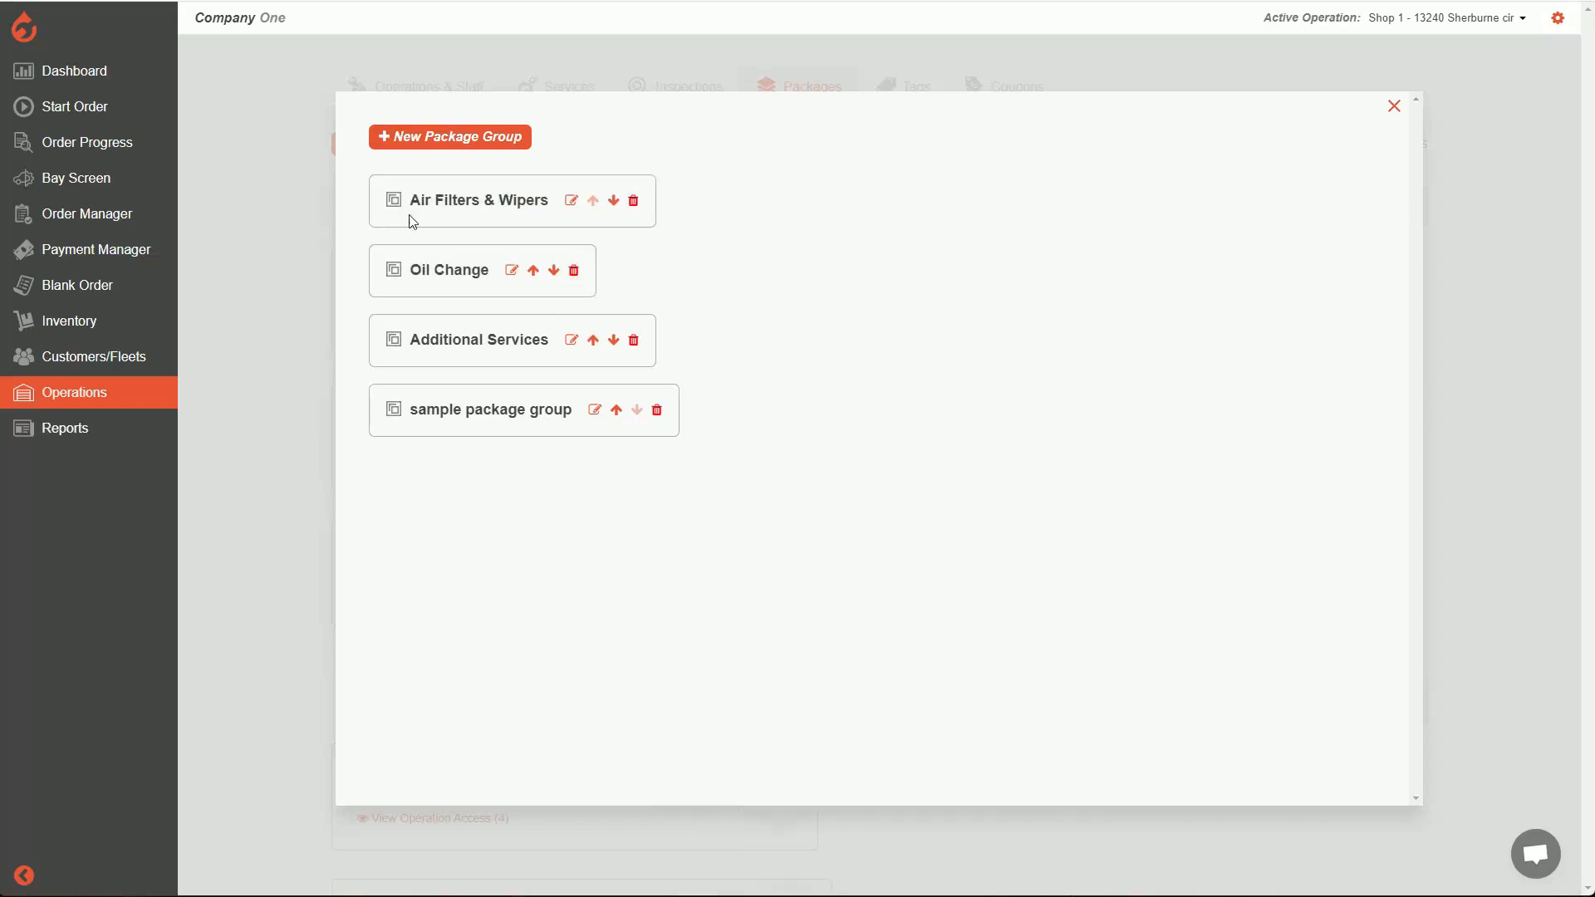
left_click(532, 271)
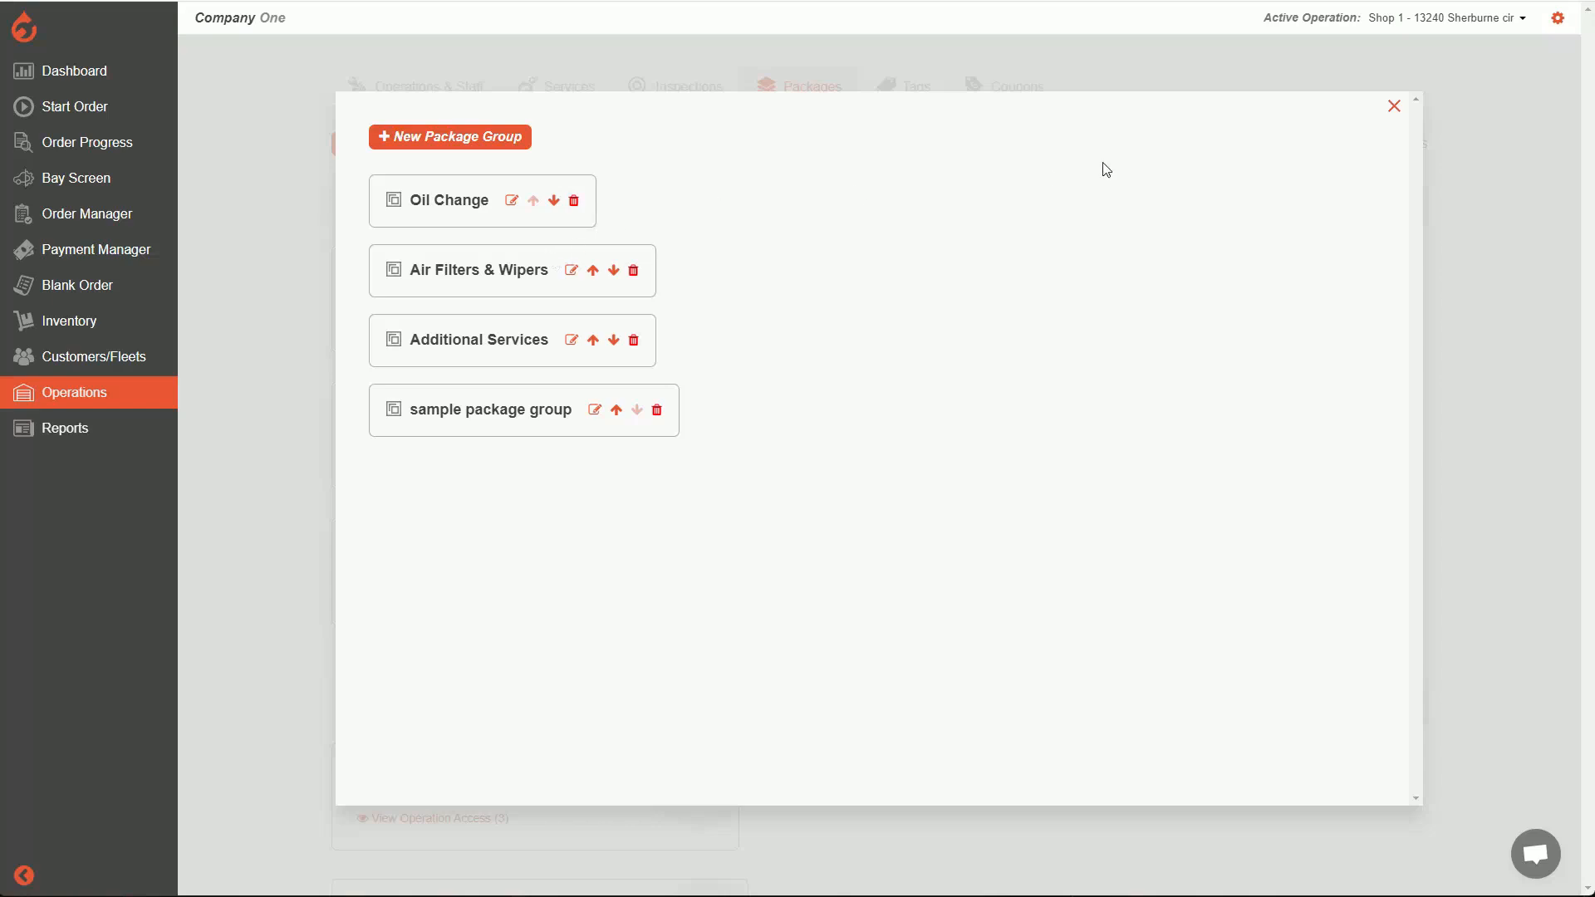
left_click(1399, 108)
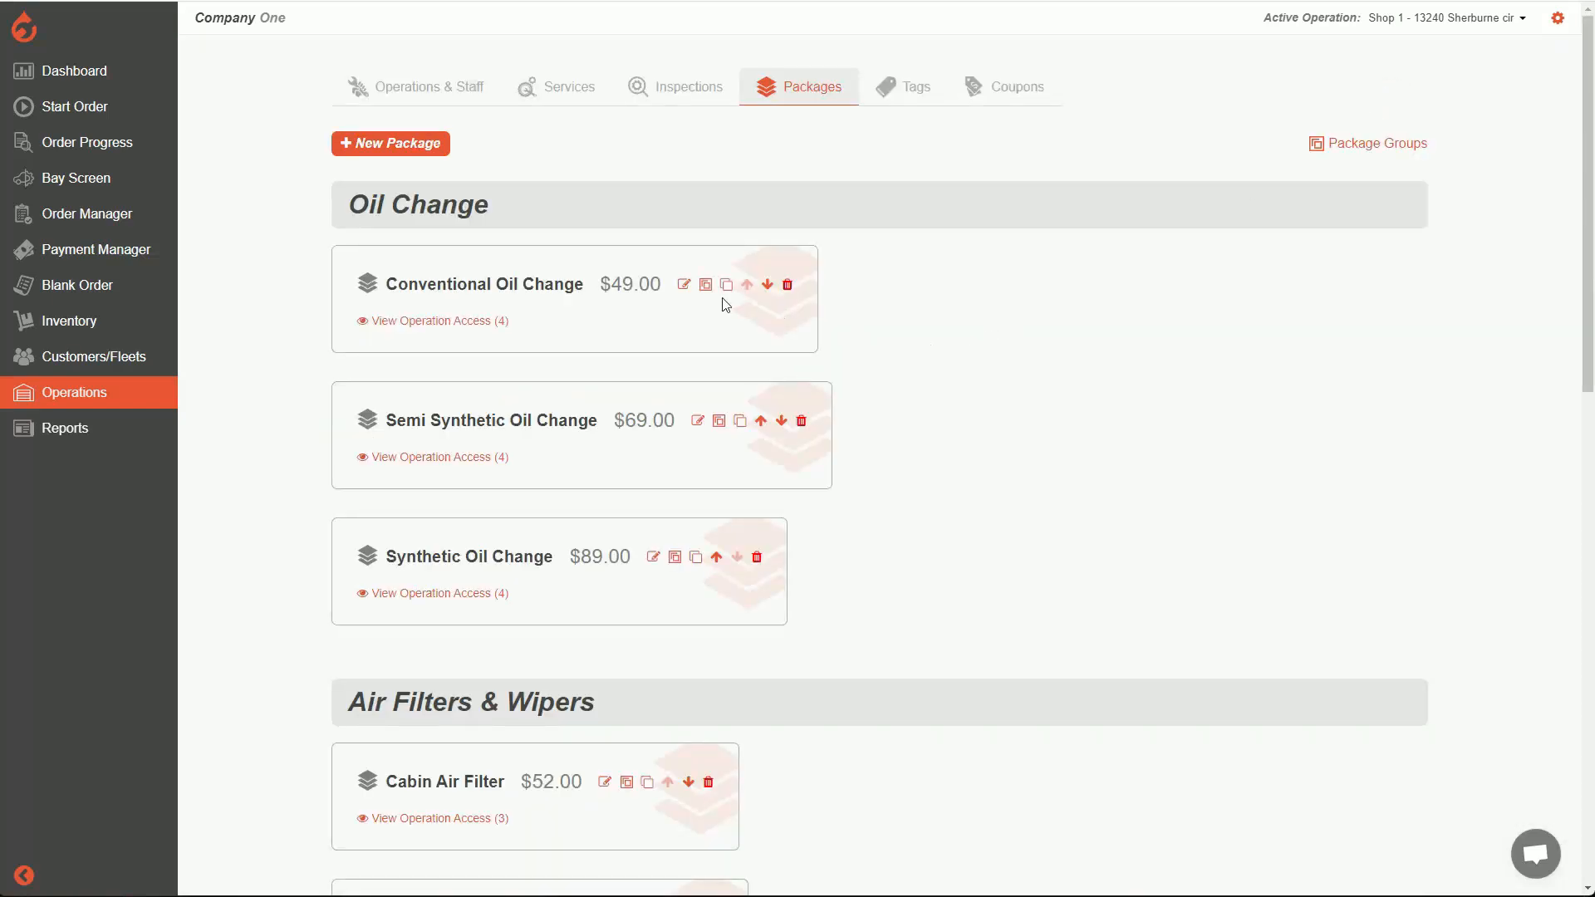
Add the Conventional Oil Change package to "sample package group" alongside Oil Change, save, and check its placement in the package list
left_click_drag(362, 204, 500, 203)
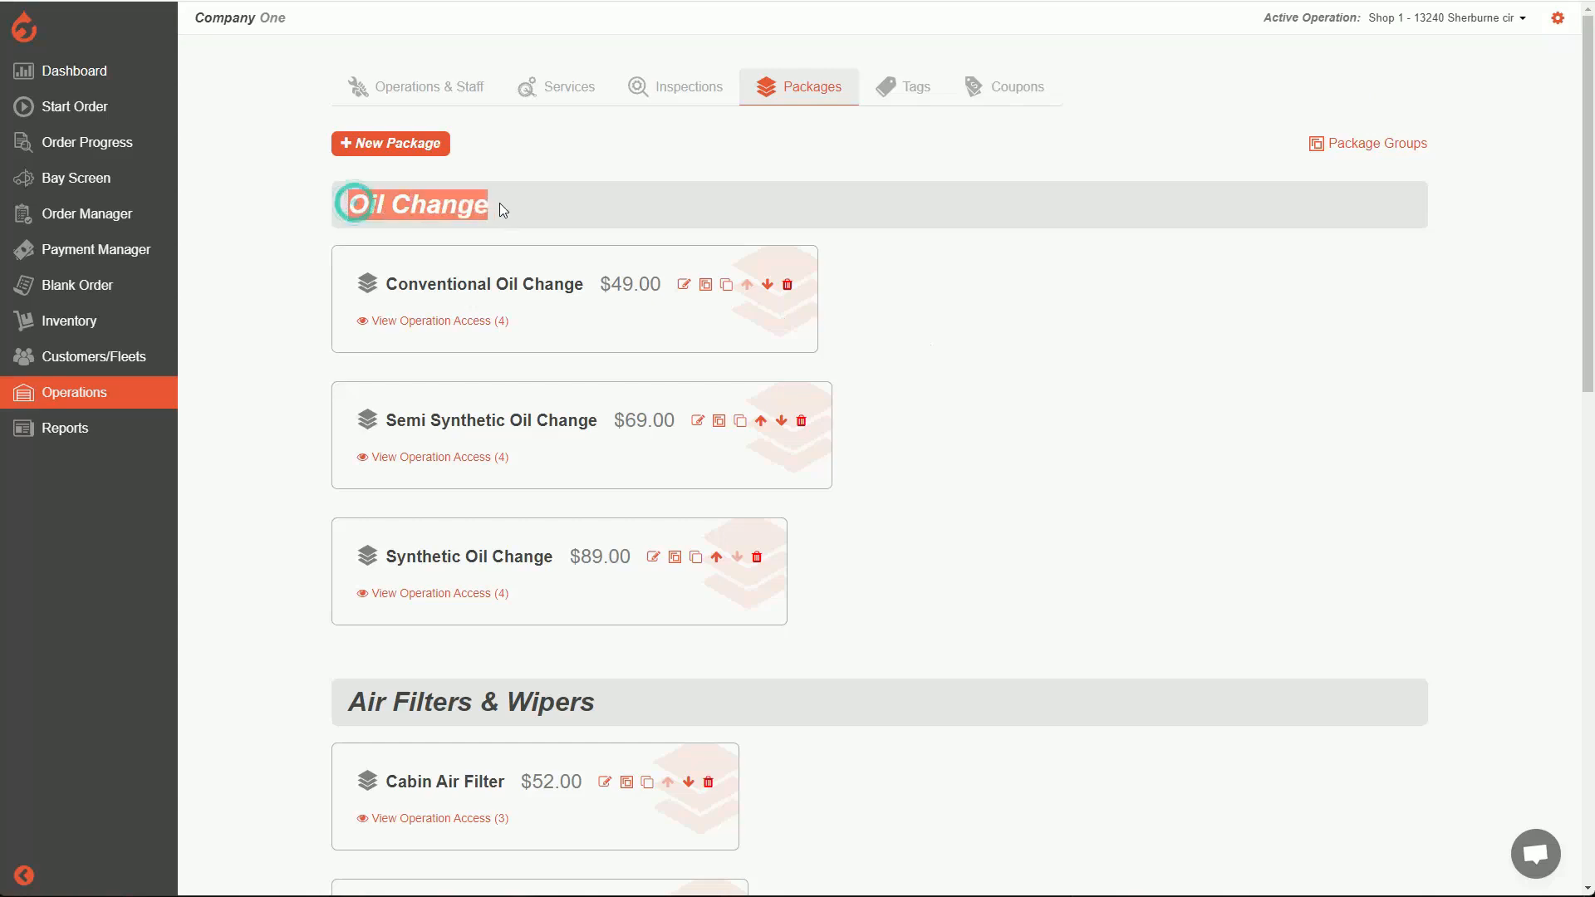
left_click(517, 201)
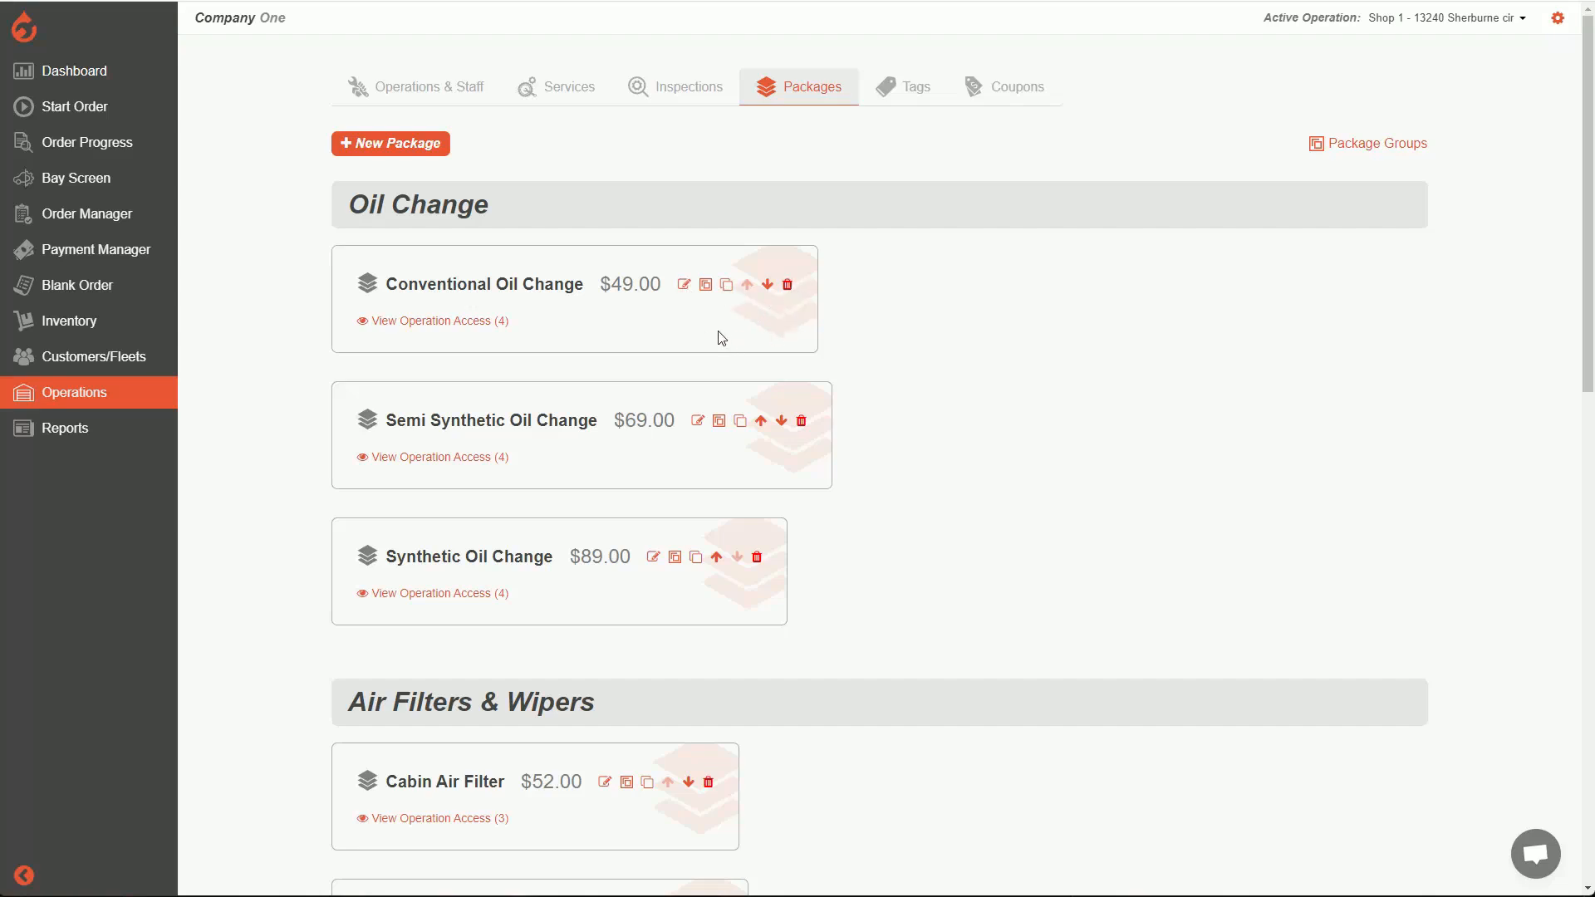
left_click(705, 287)
left_click_drag(400, 131, 582, 136)
left_click(631, 134)
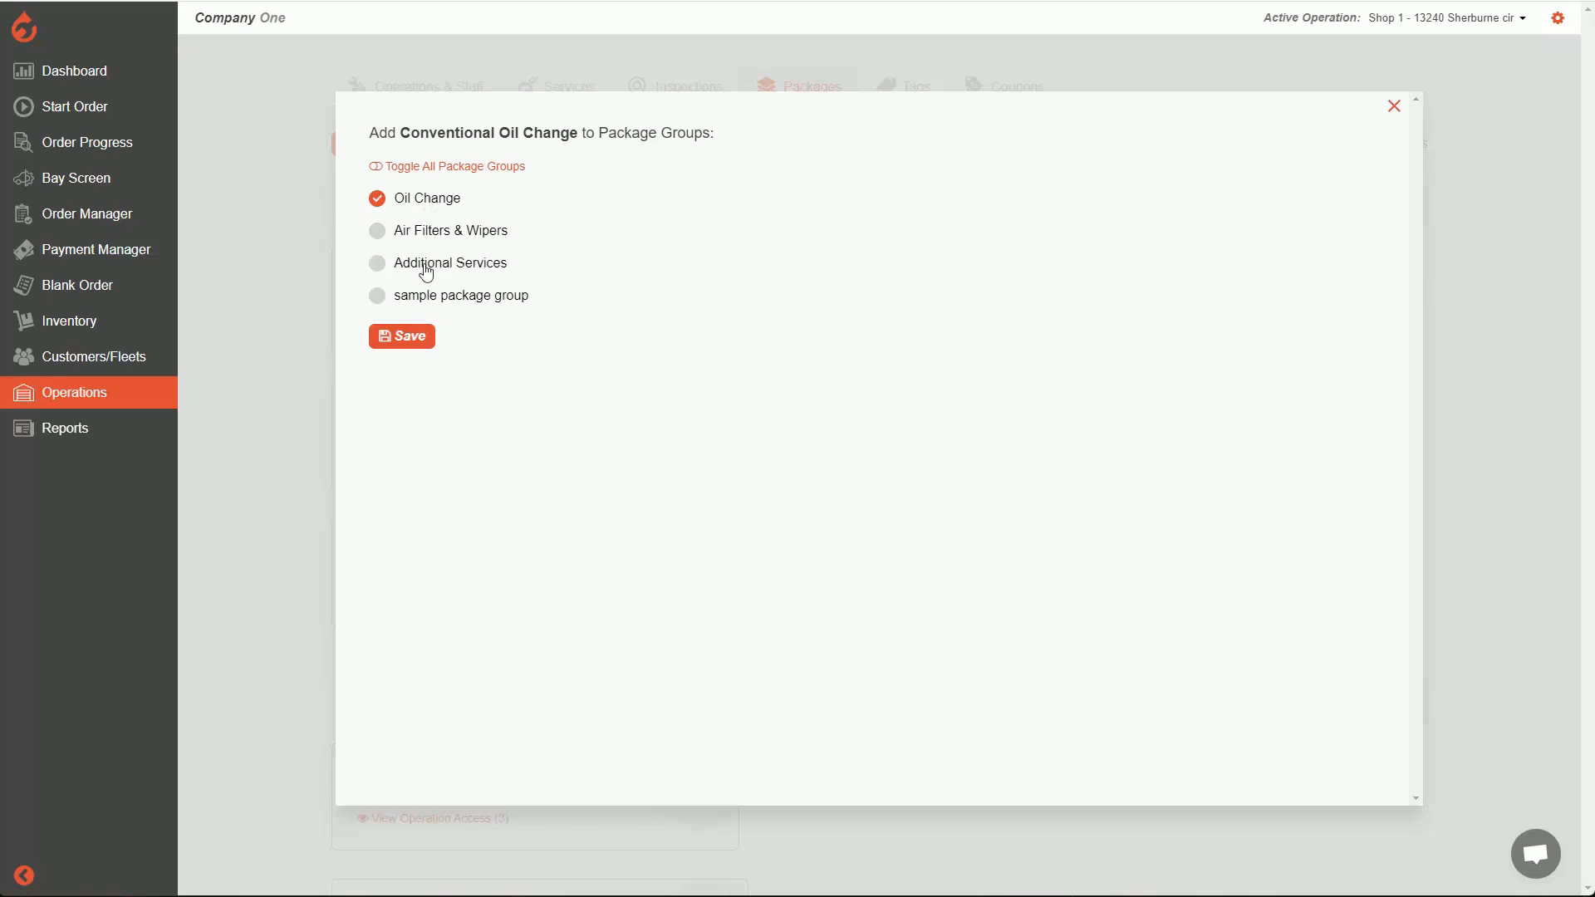
left_click(412, 309)
left_click(407, 264)
left_click(417, 264)
left_click(415, 344)
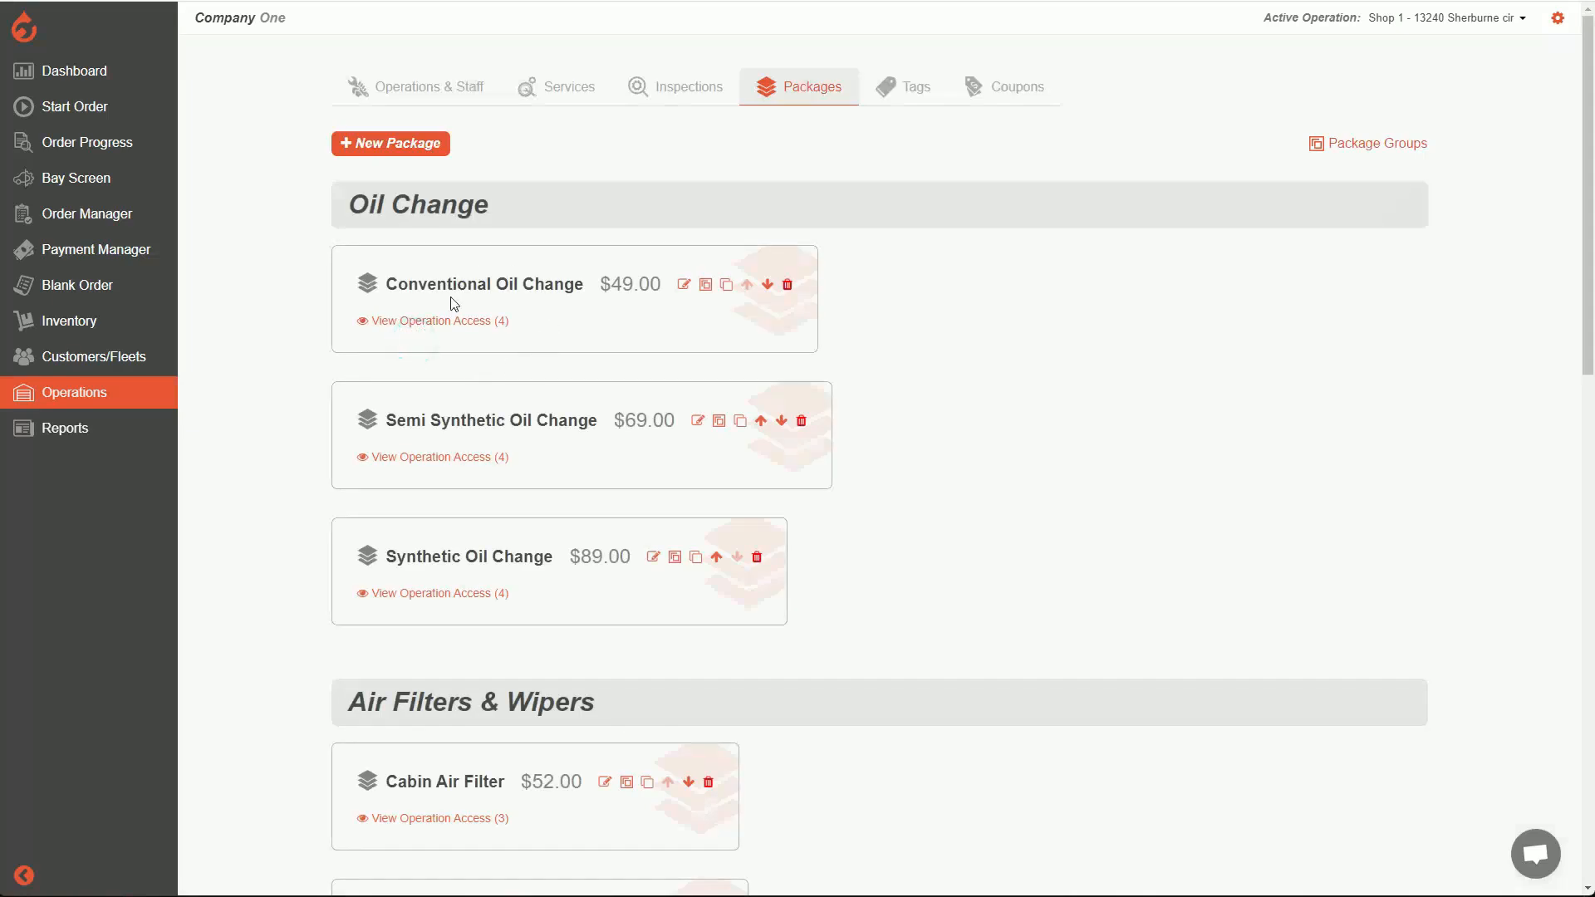
scroll(579, 464, "down", 15)
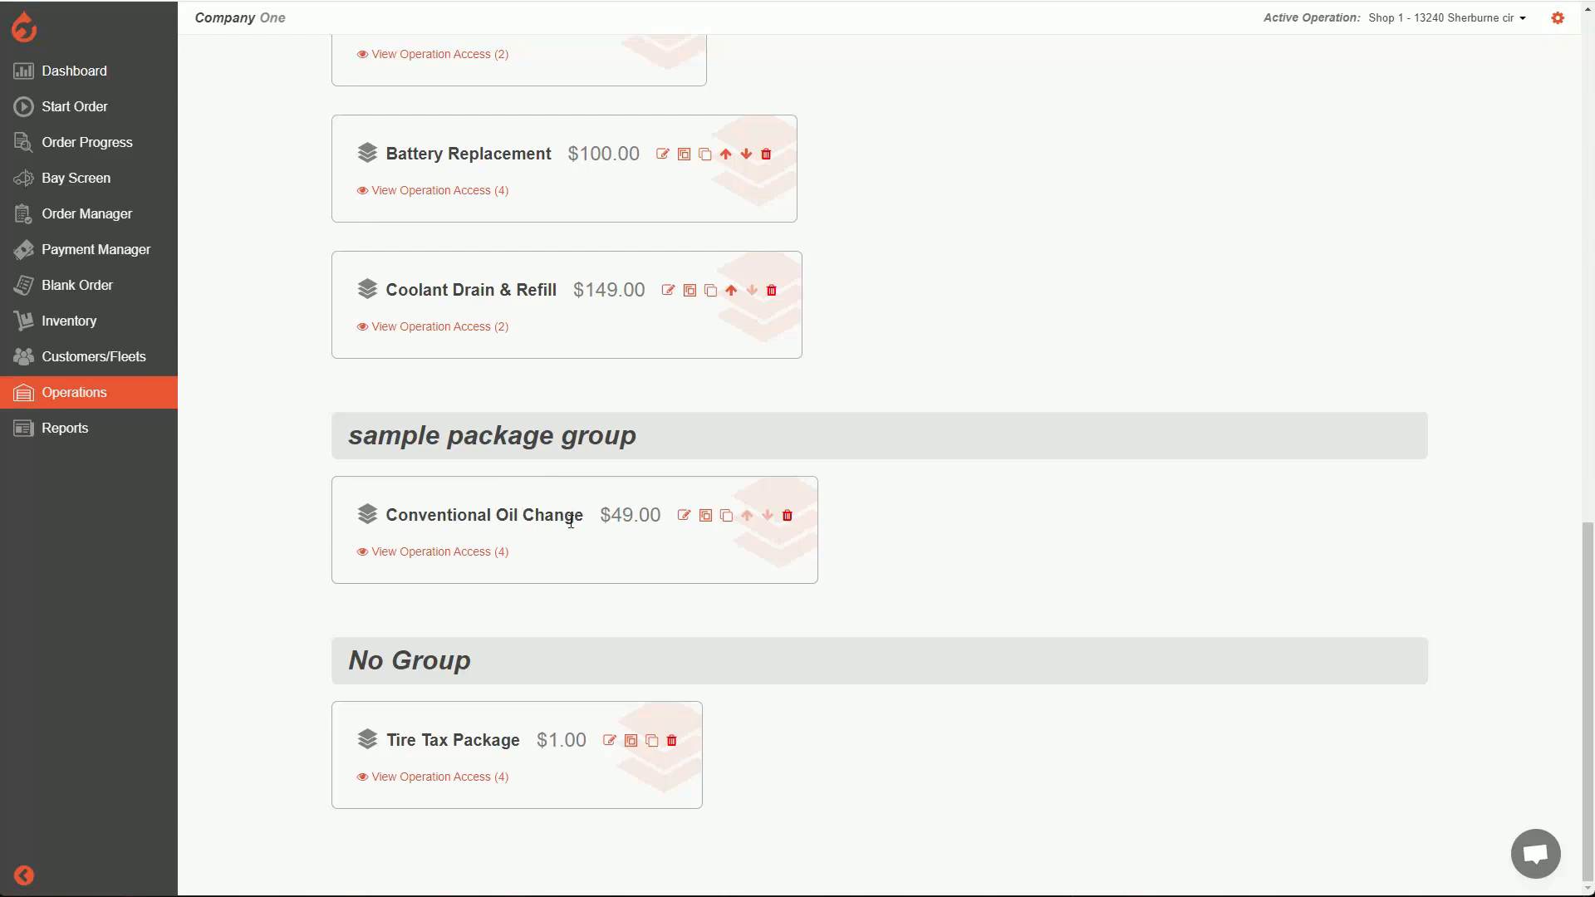
scroll(571, 521, "up", 2)
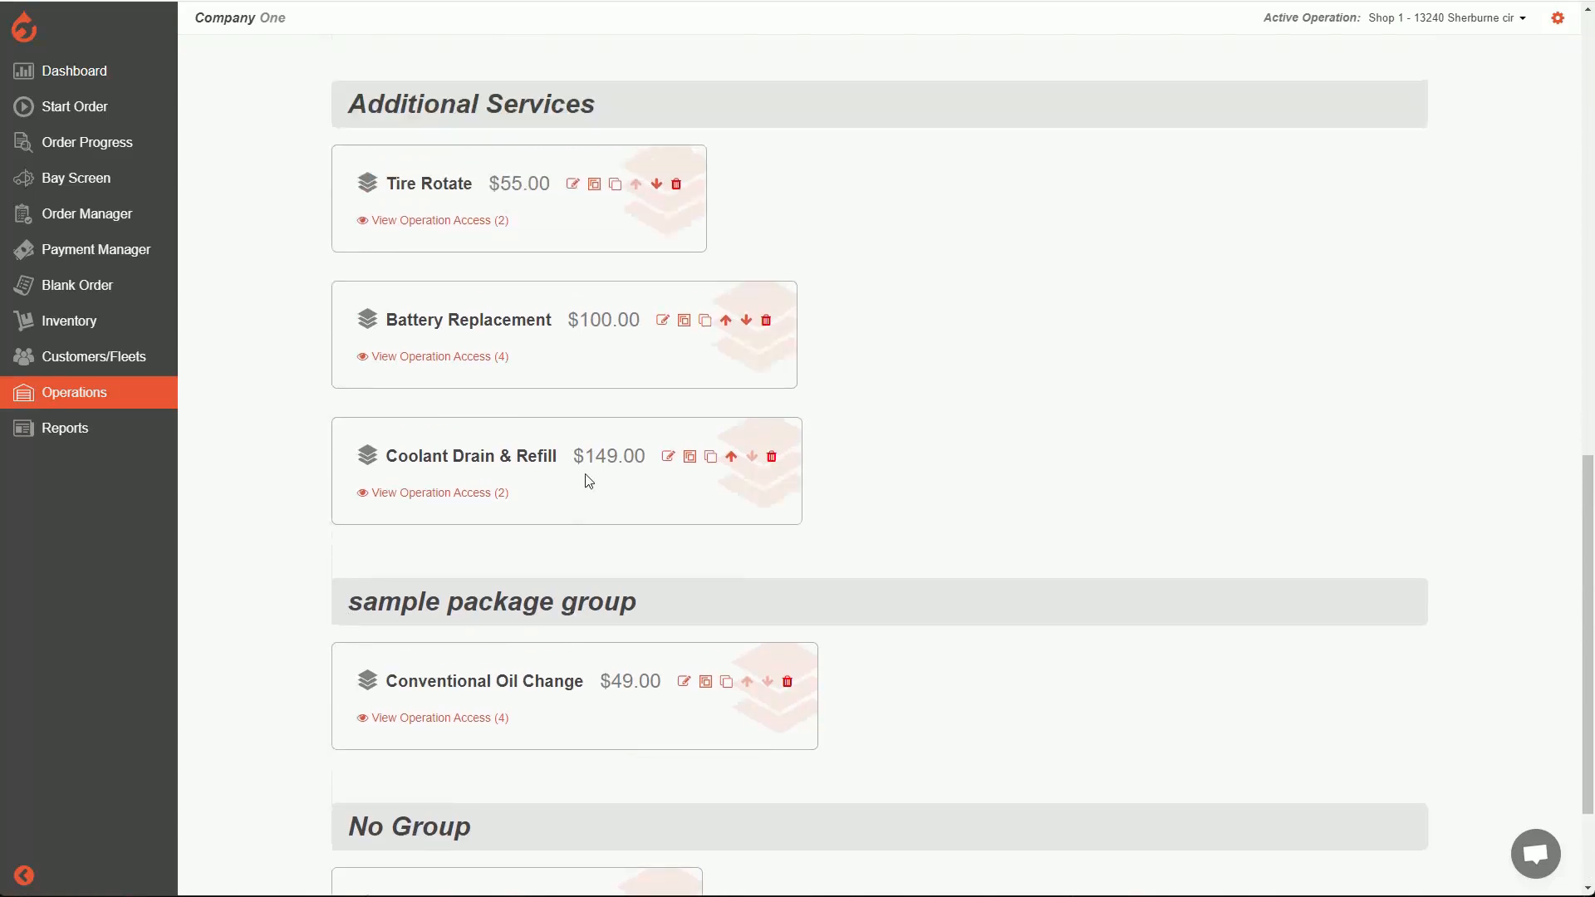
scroll(590, 512, "up", 12)
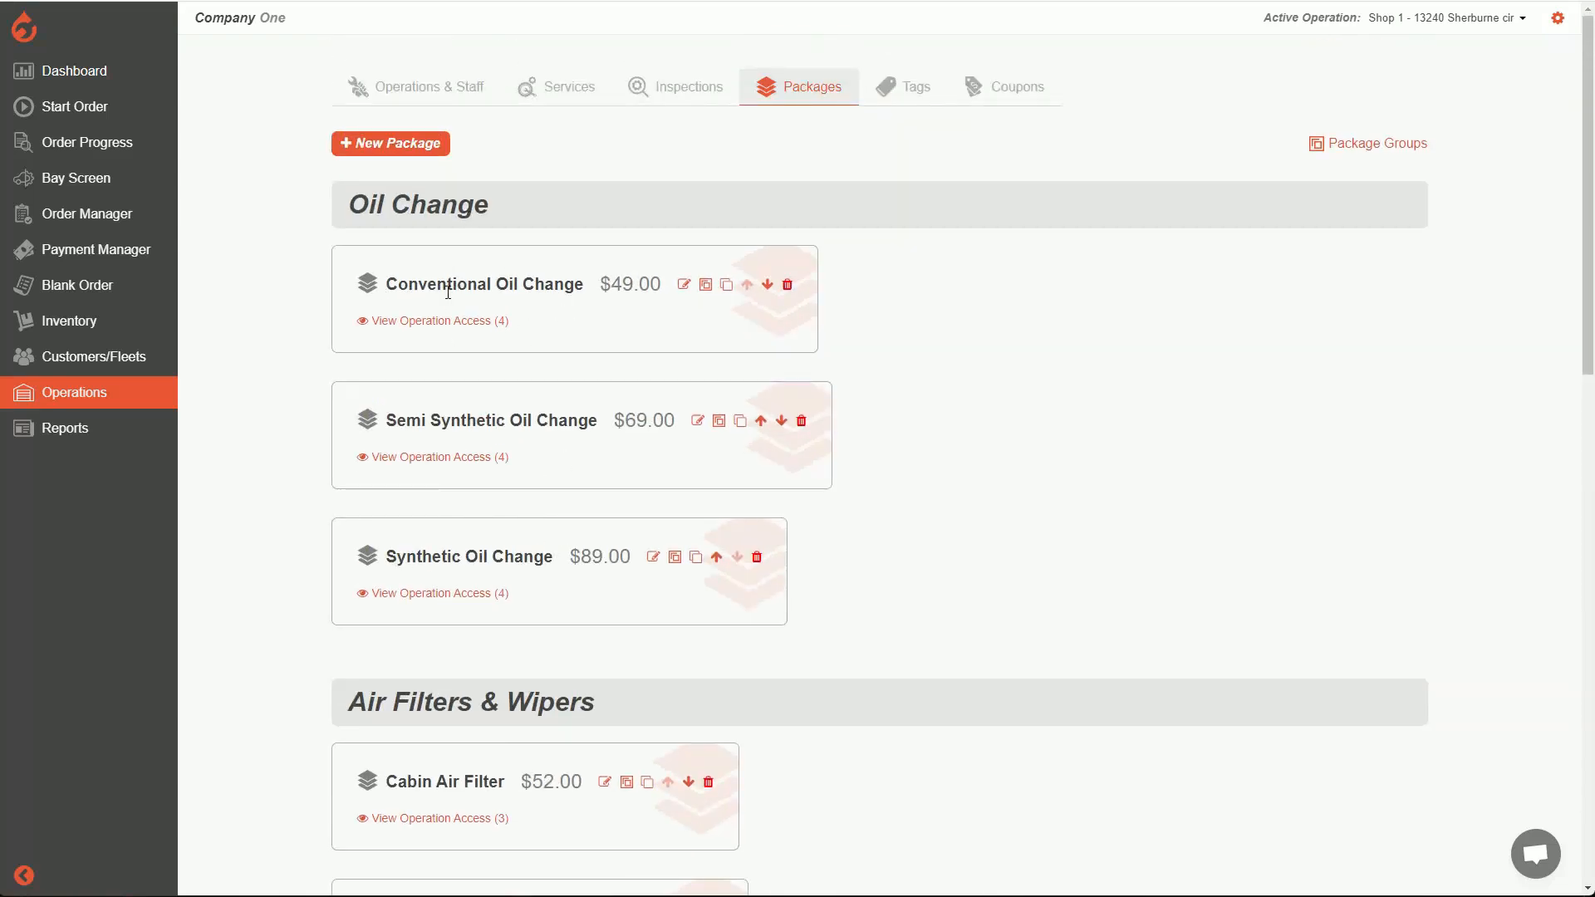
Reorder the Oil Change group's packages to Synthetic Oil Change first, Semi Synthetic Oil Change second and Conventional Oil Change last
left_click(715, 557)
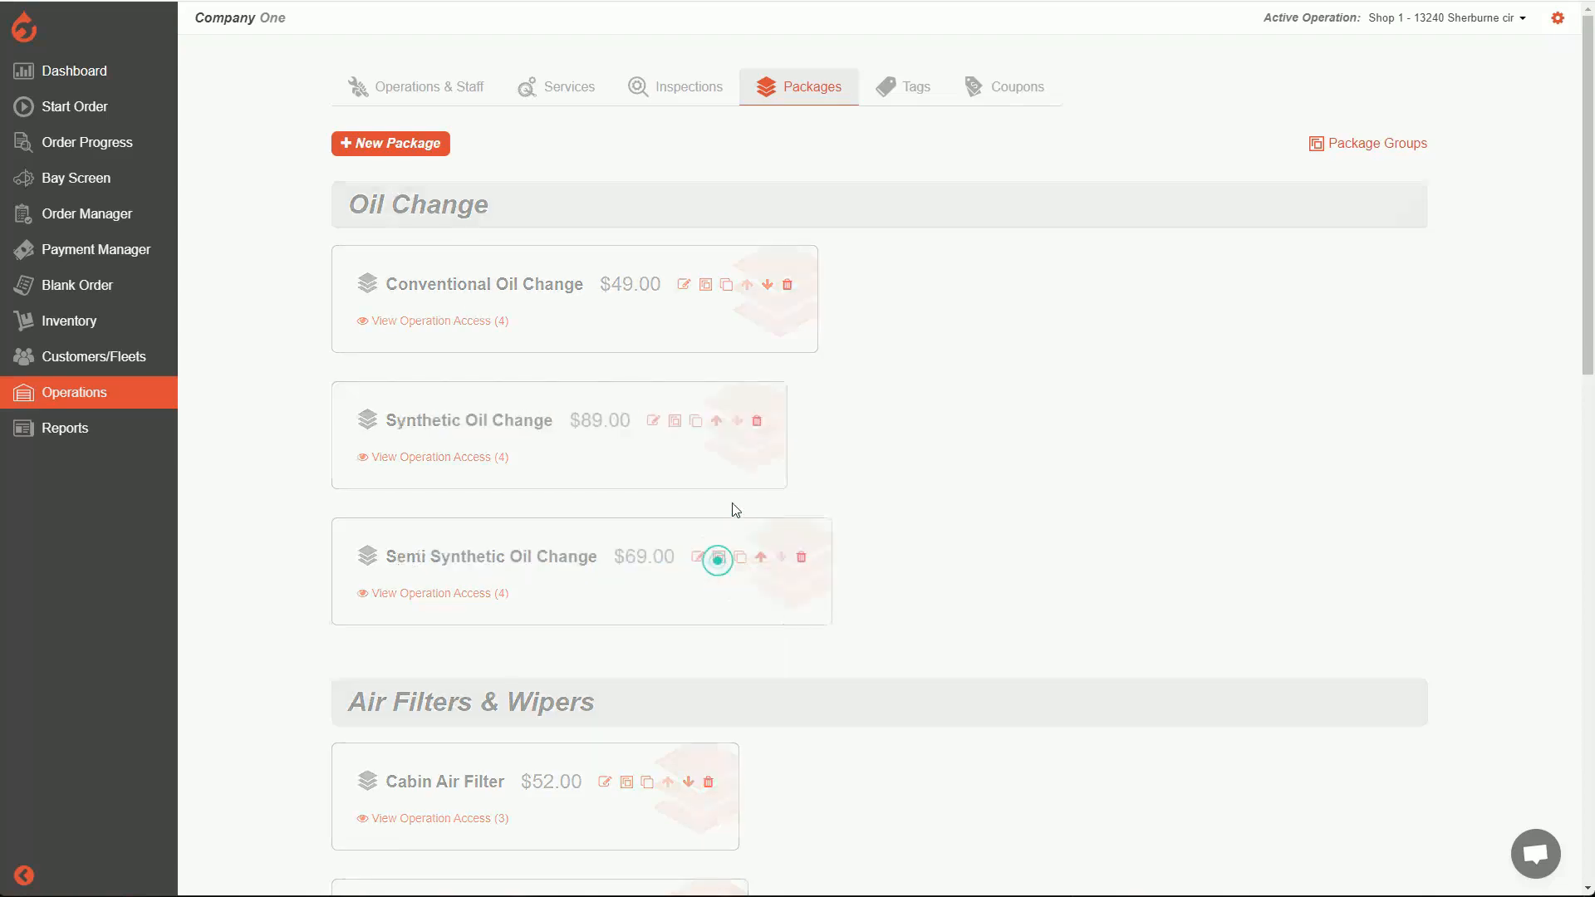
left_click(716, 421)
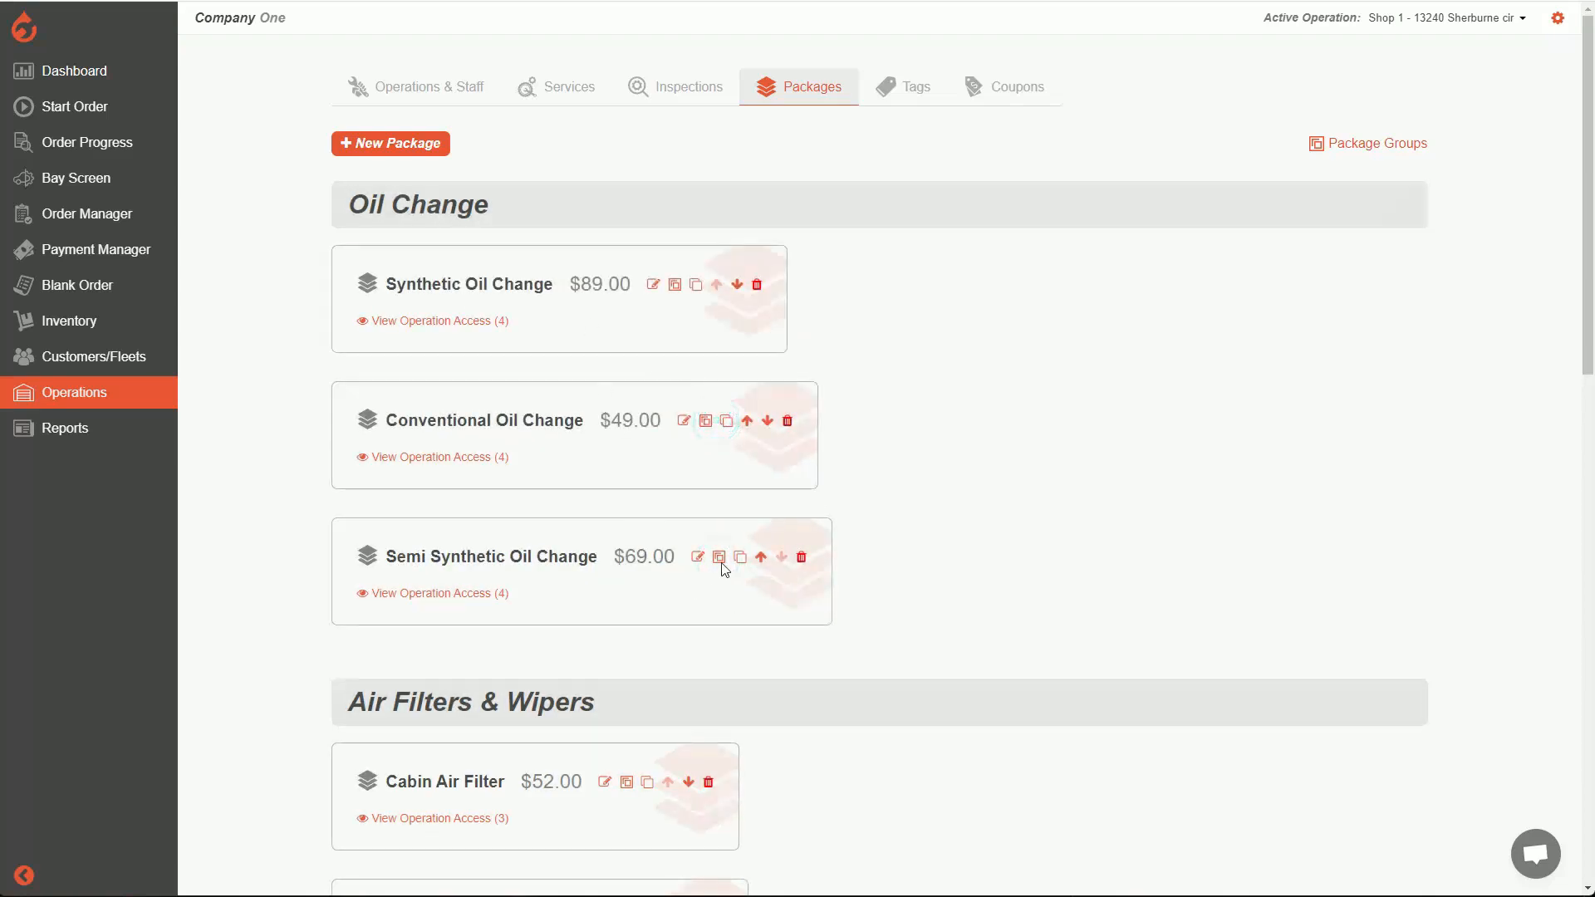
left_click(760, 558)
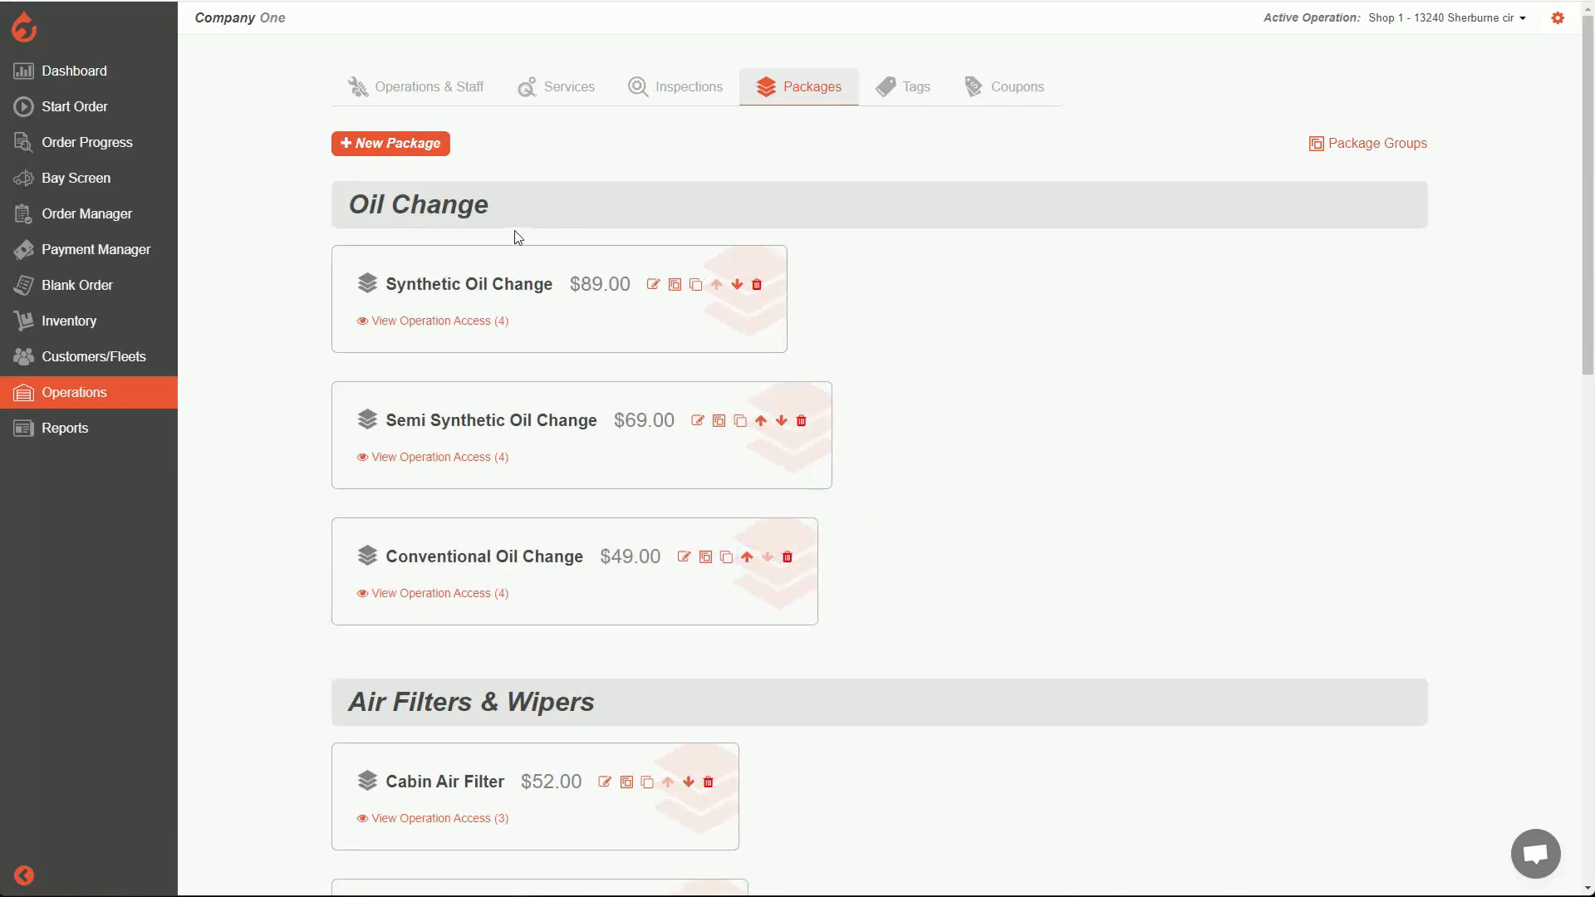
left_click_drag(534, 204, 380, 205)
left_click(412, 204)
Show Synthetic Oil Change's operation access, switch Shop 1's Packages View off and back on, and hide the access list
left_click(467, 324)
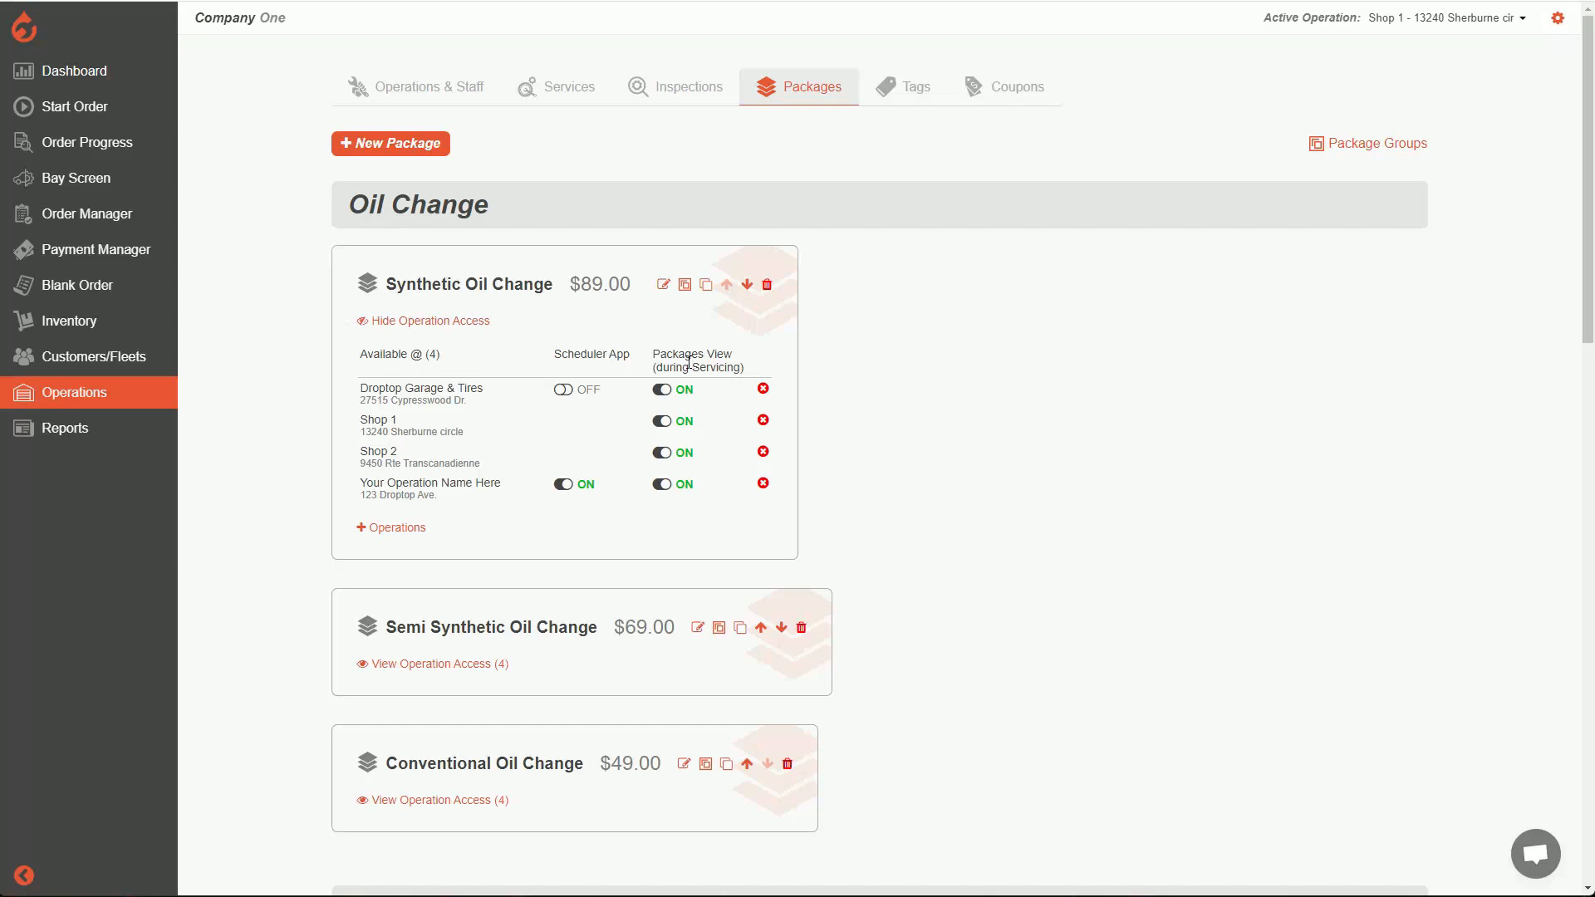
left_click(662, 421)
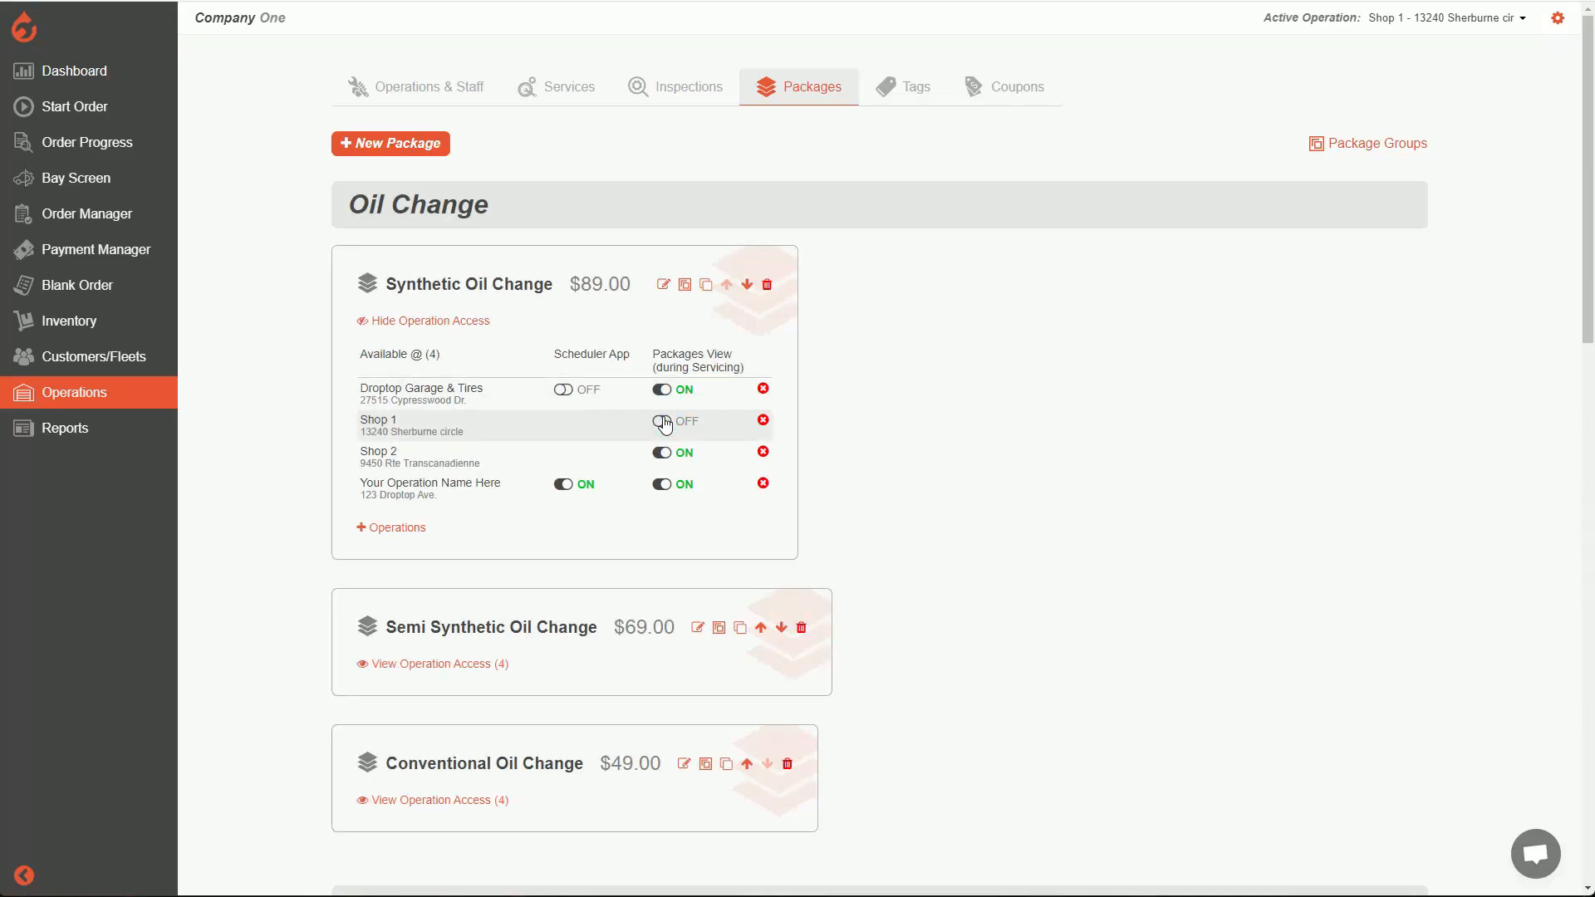
left_click(663, 421)
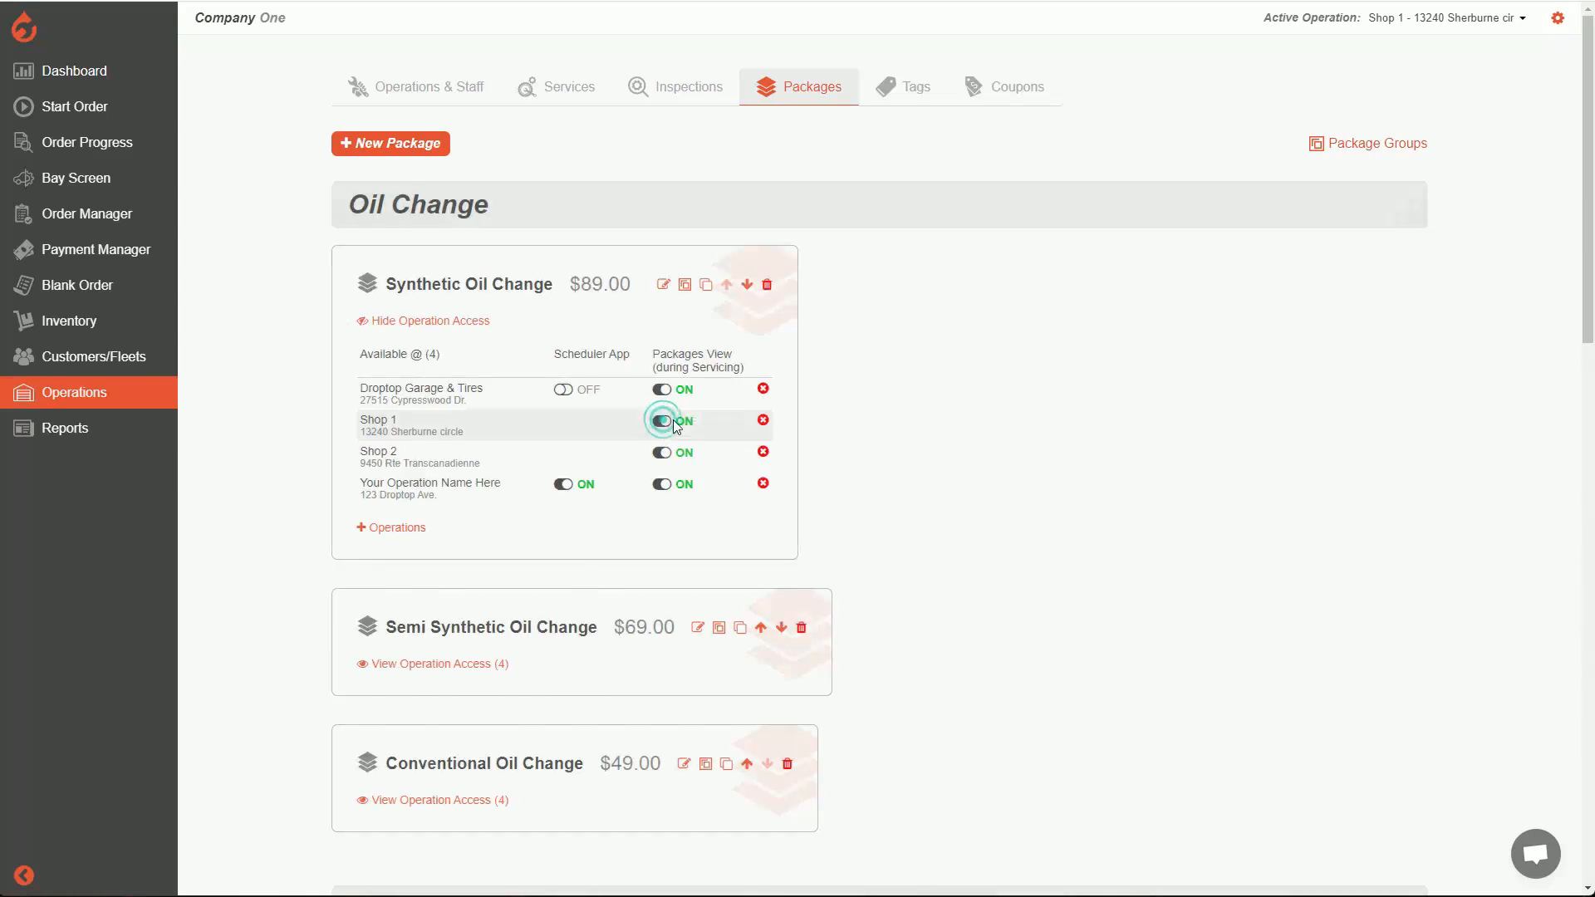
left_click(451, 322)
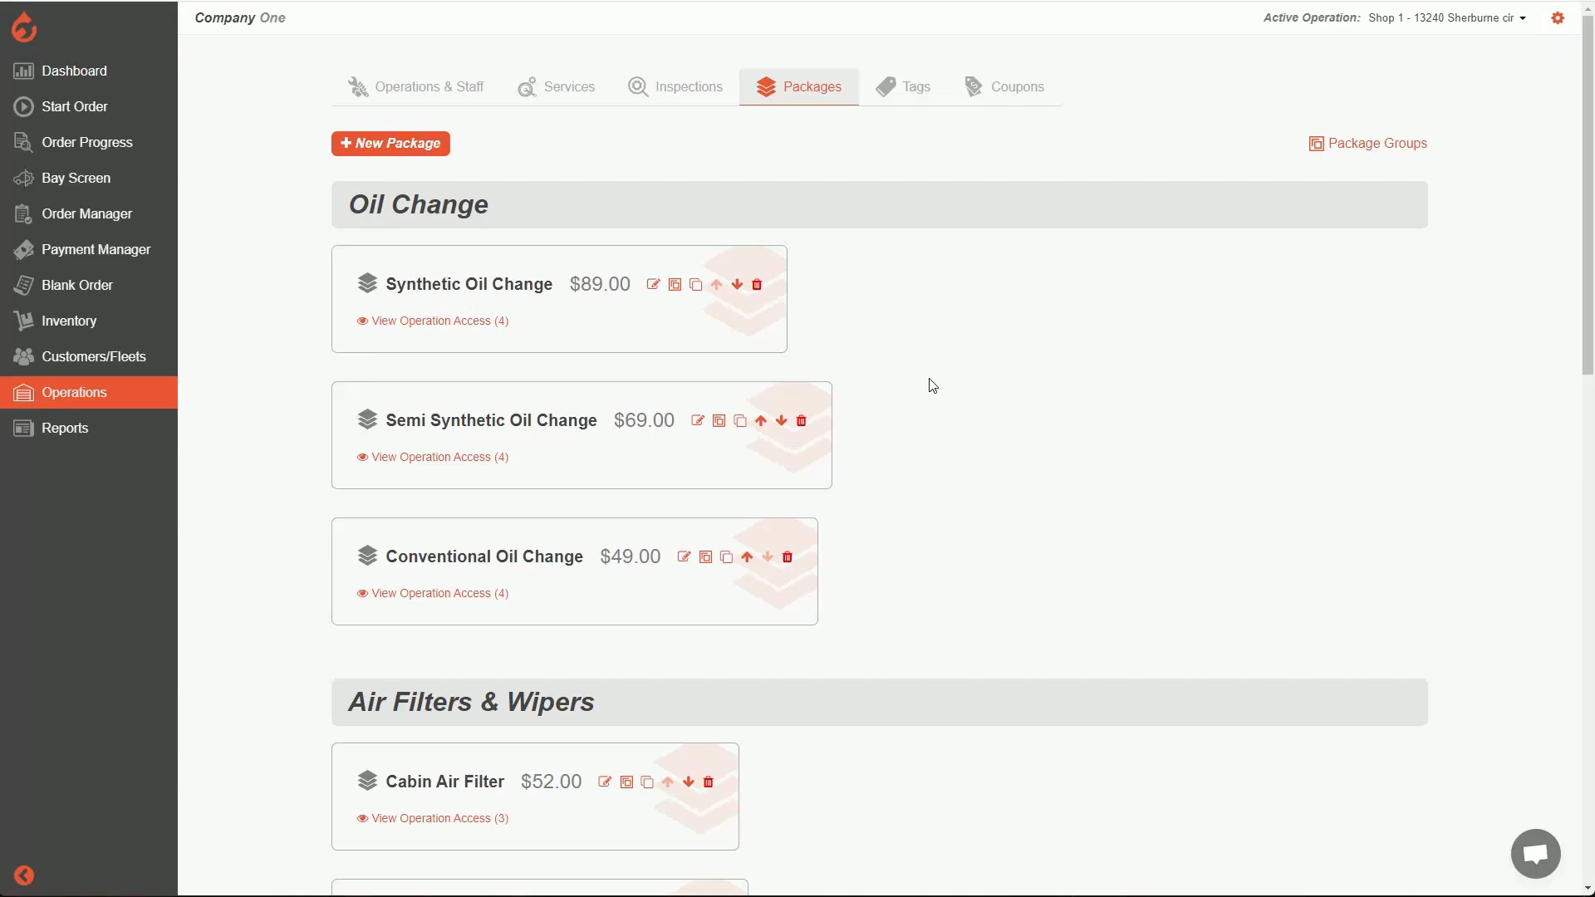
Open the Synthetic Oil Change package for editing and review its details down to the optional package image
left_click(652, 285)
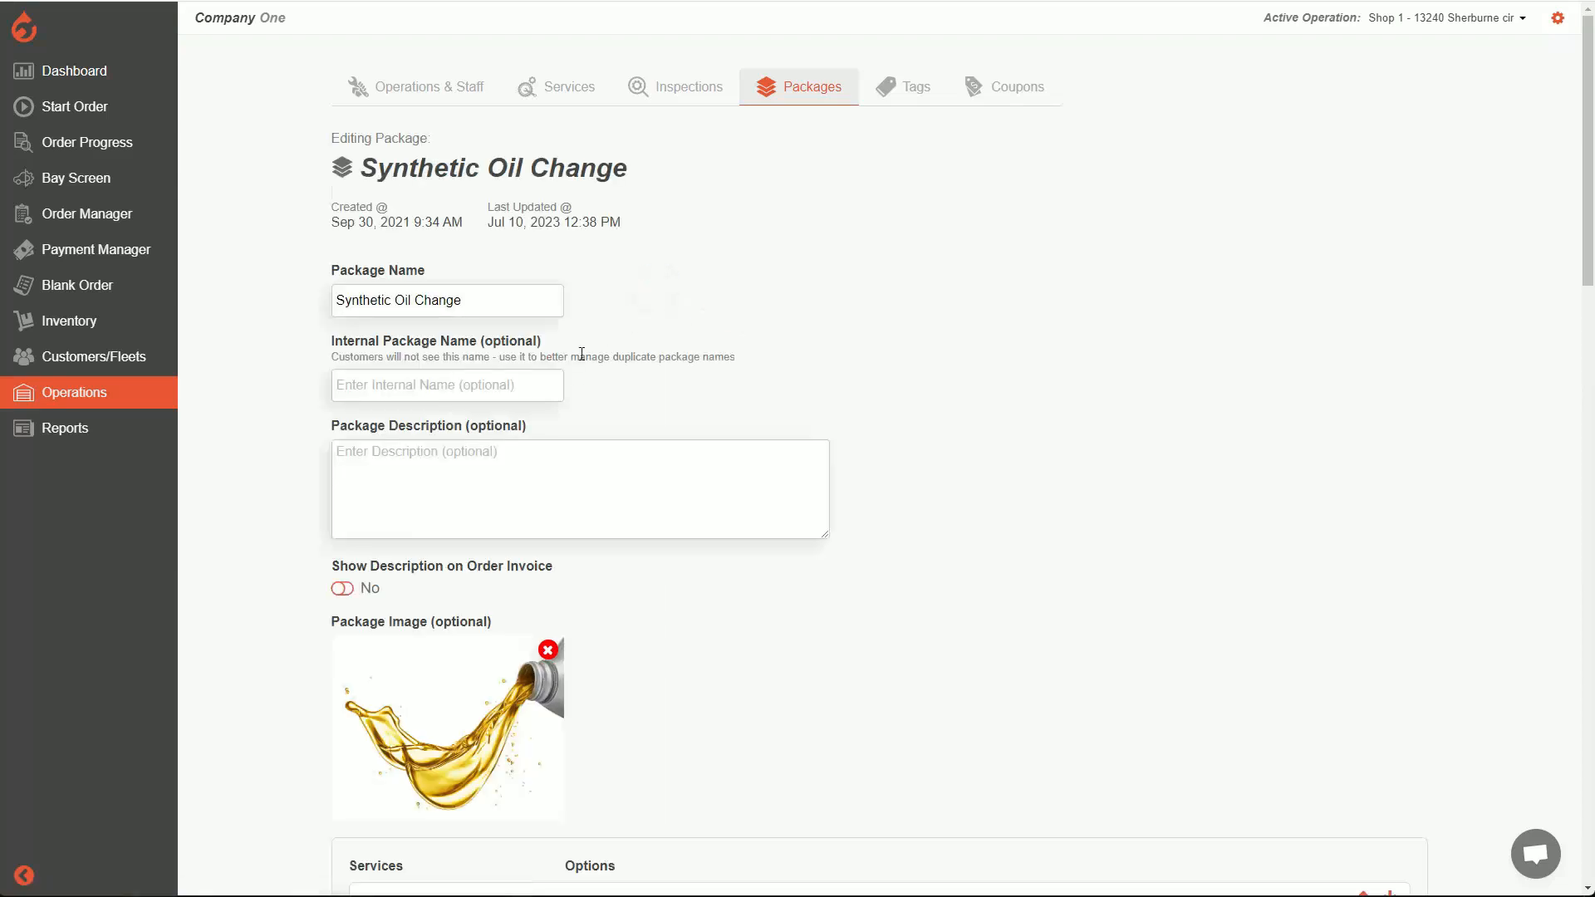
scroll(641, 313, "down", 6)
scroll(695, 489, "up", 4)
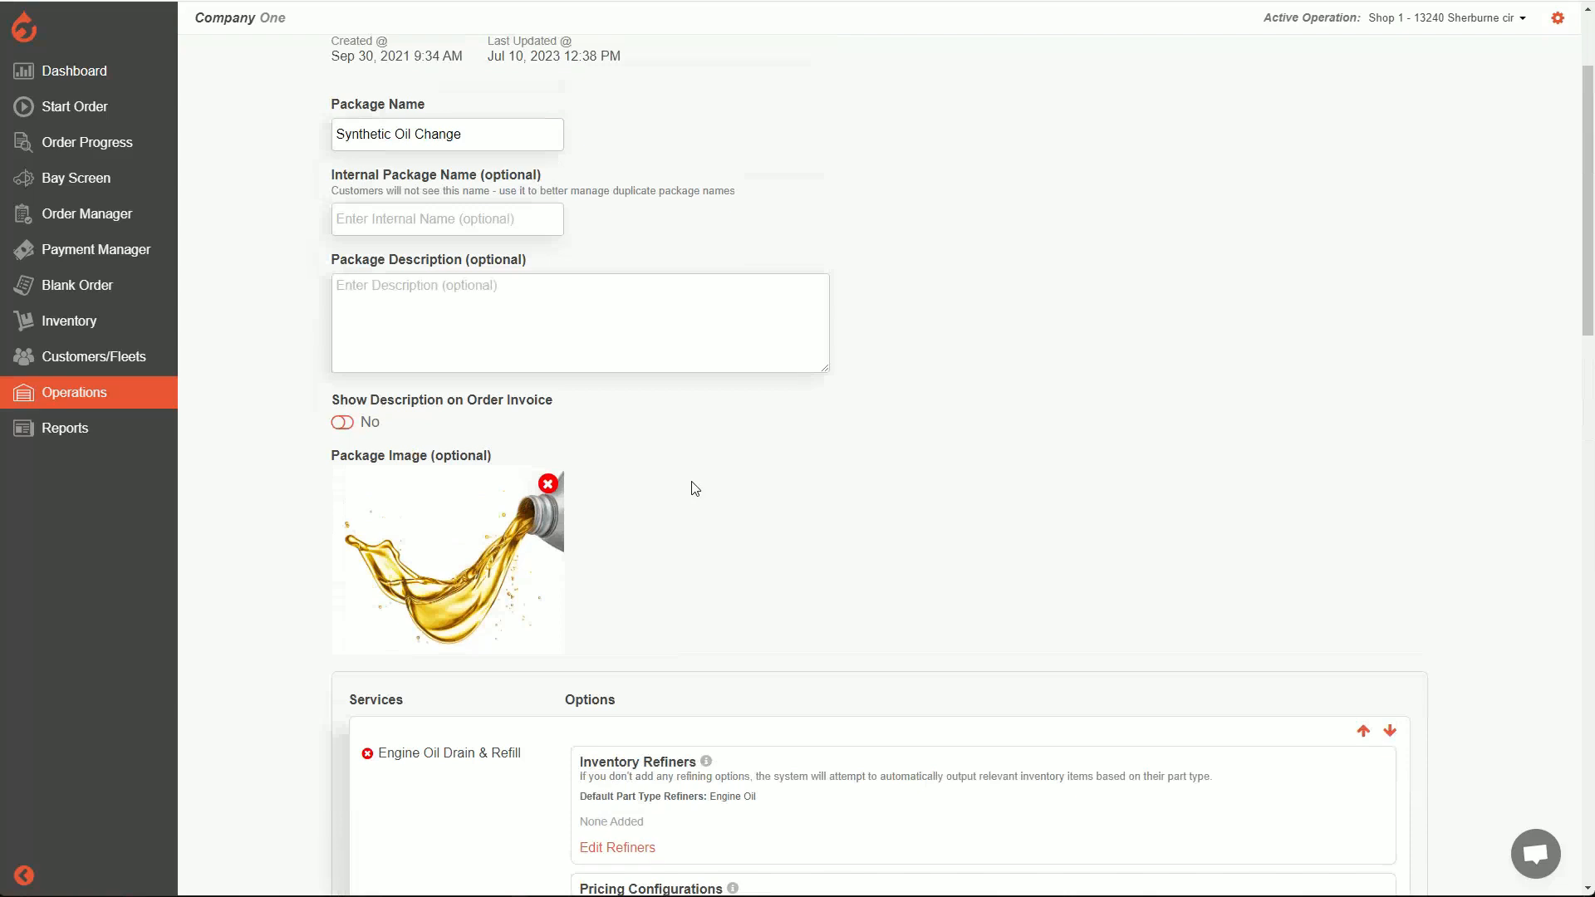
triple_click(330, 457)
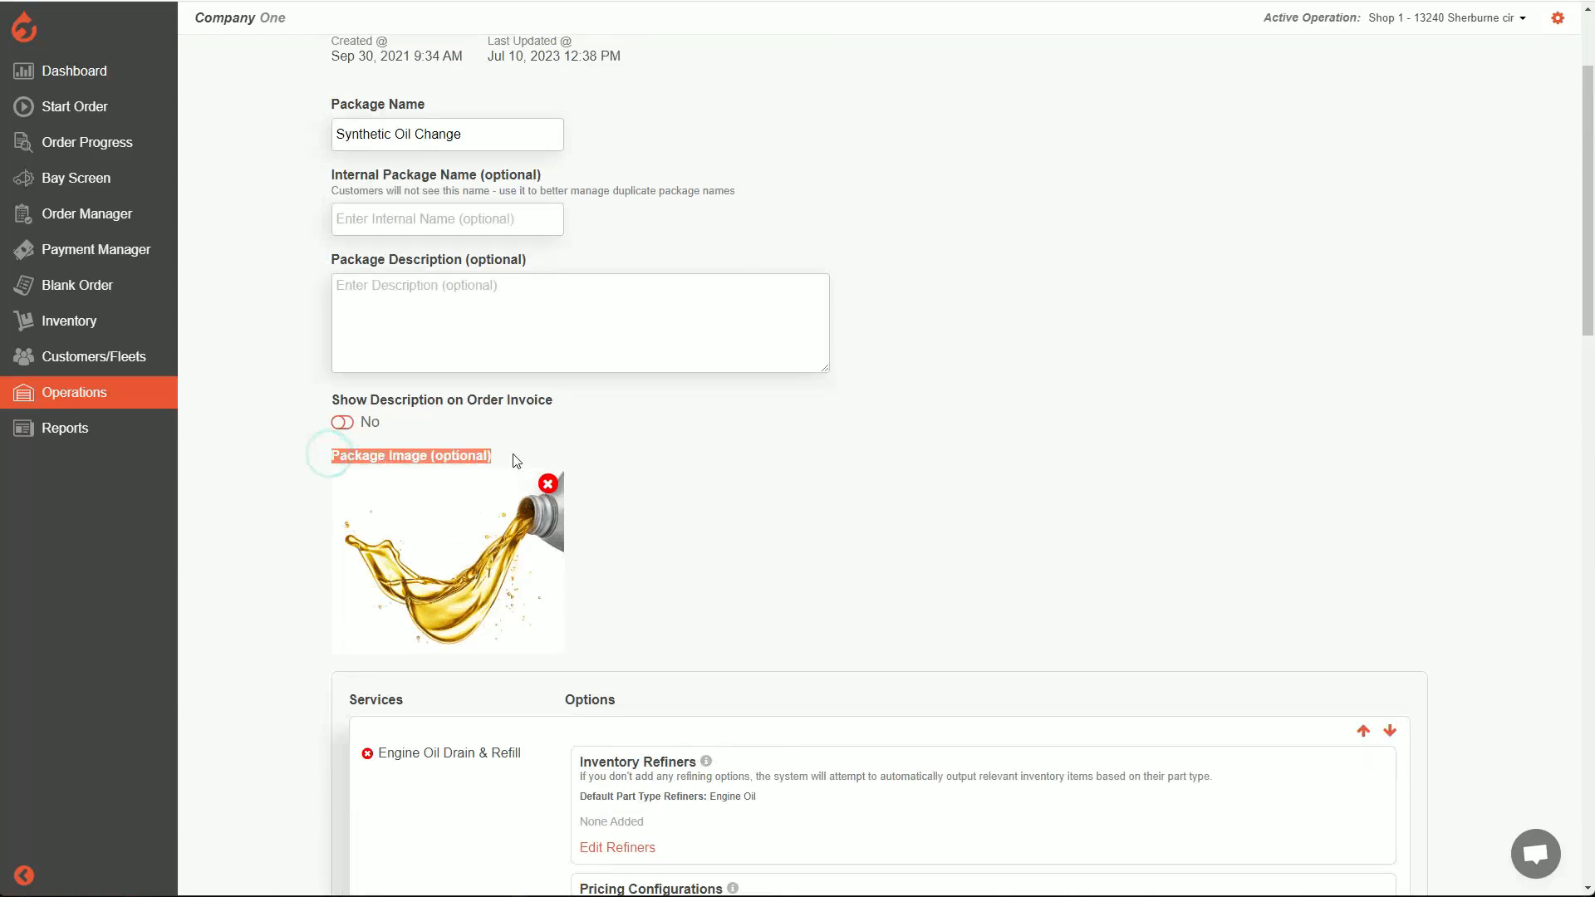
left_click(507, 453)
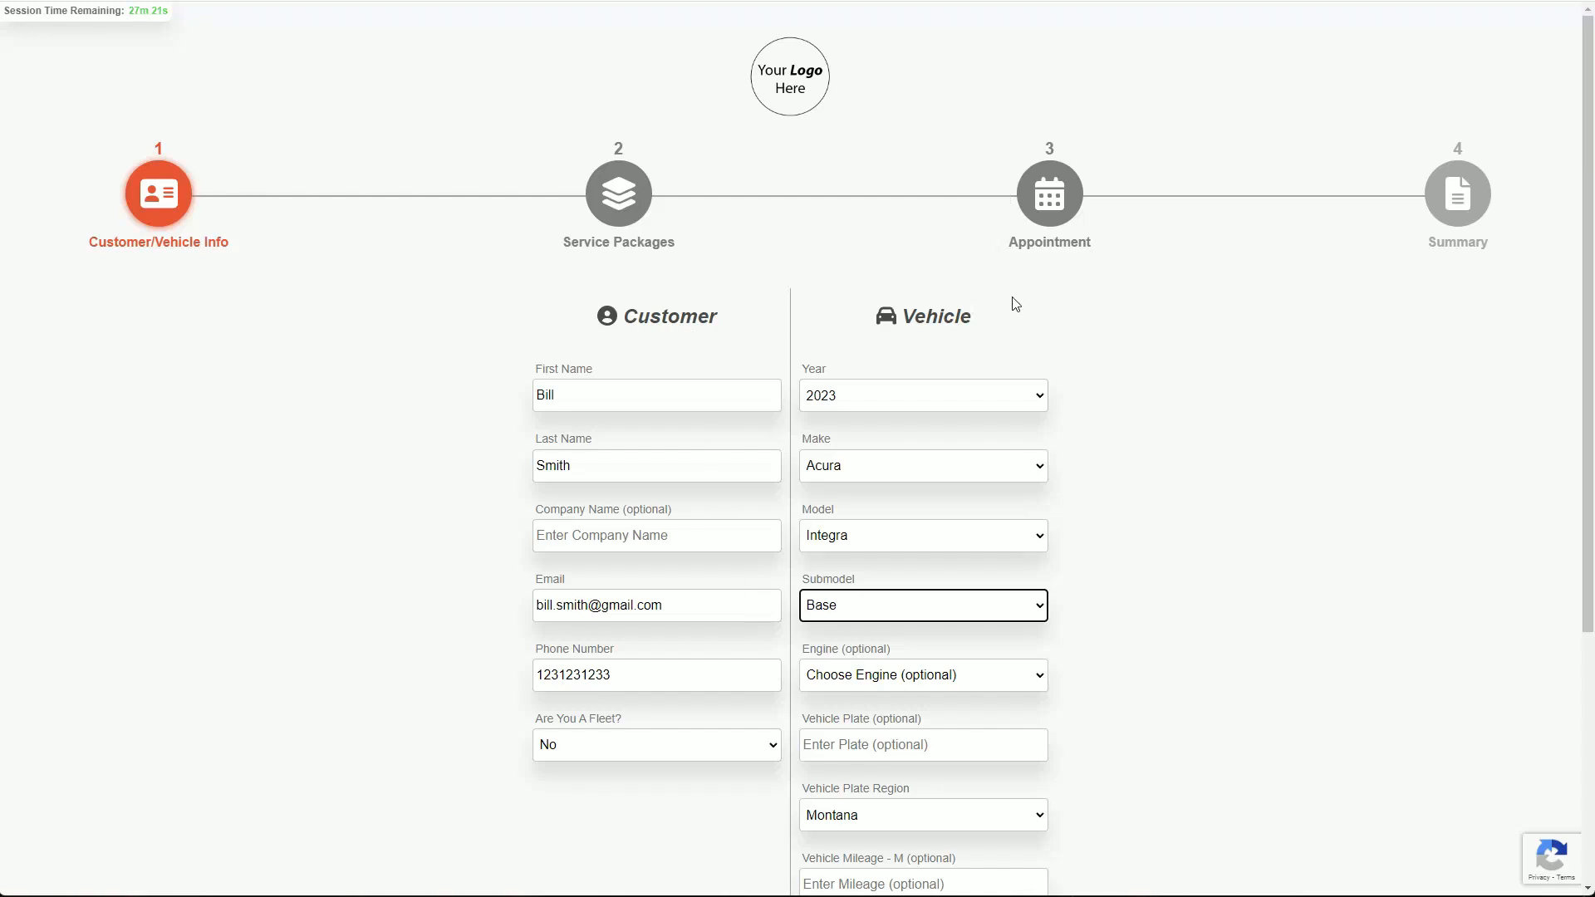
In the customer scheduler, continue from Customer/Vehicle Info to Service Packages and review the packages in the Oil Change group
scroll(1013, 300, "down", 2)
scroll(1011, 303, "down", 2)
left_click(852, 759)
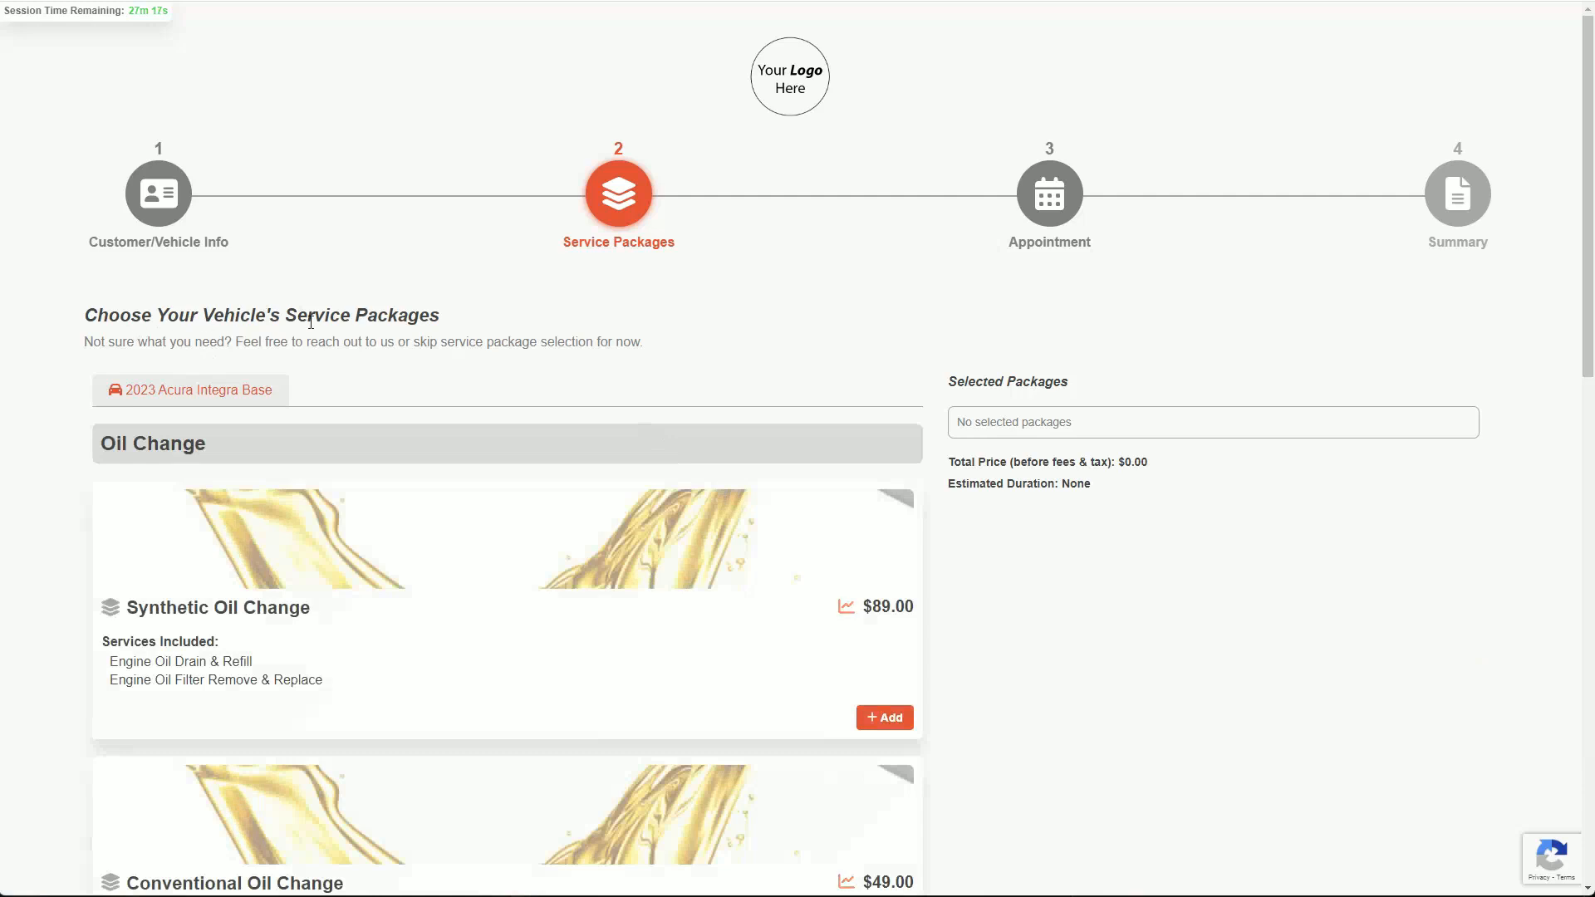
scroll(478, 311, "down", 2)
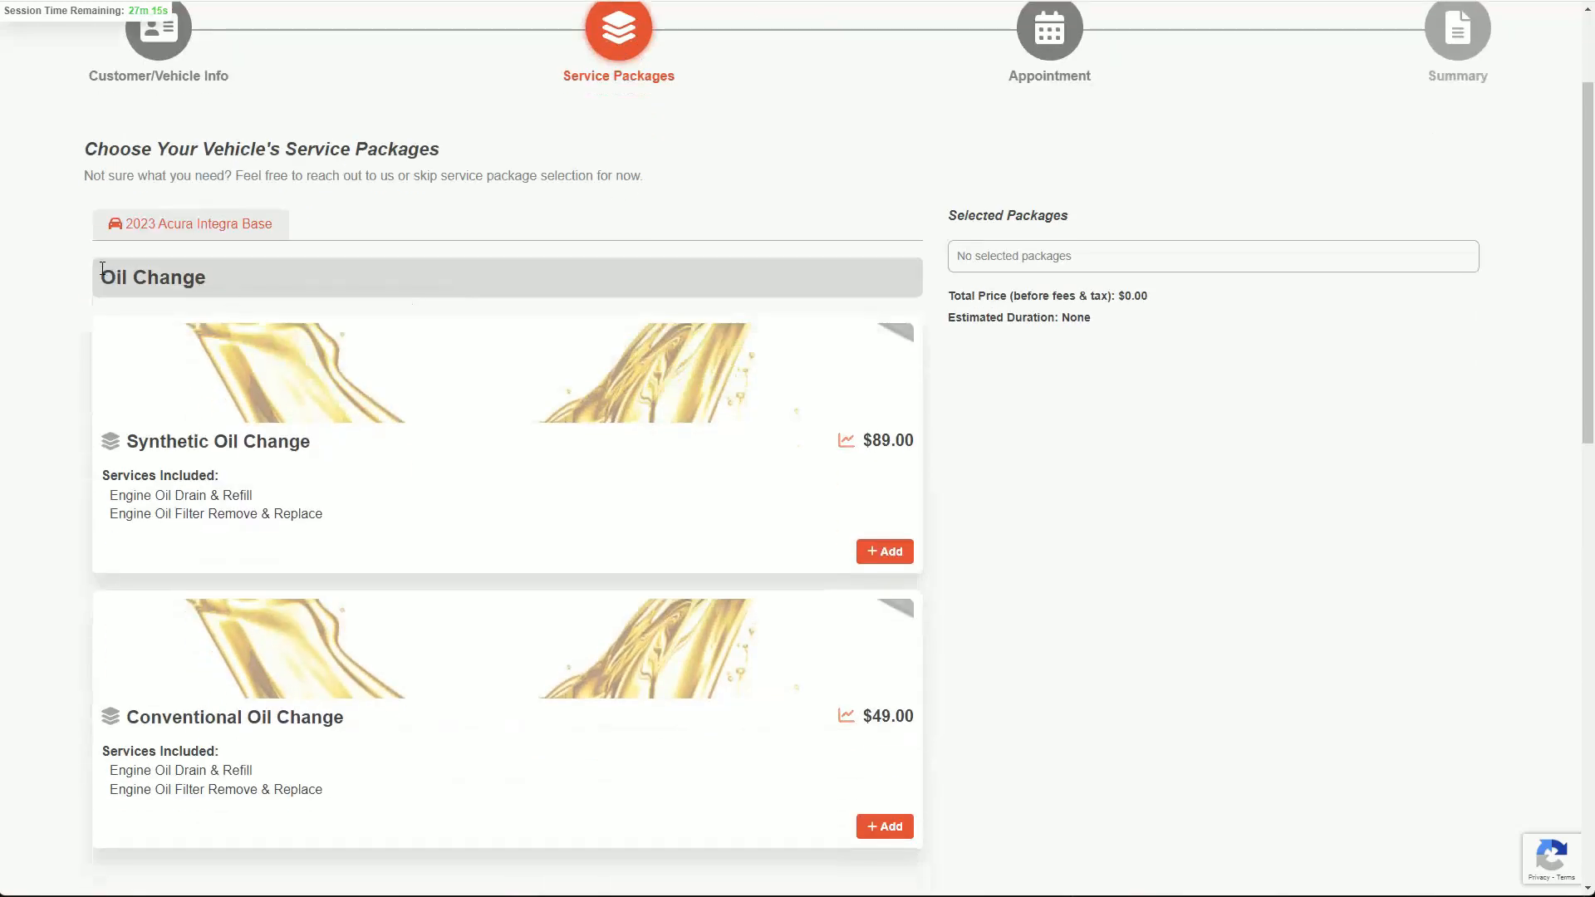
left_click_drag(104, 273, 213, 273)
left_click(221, 272)
scroll(579, 644, "down", 1)
scroll(584, 639, "up", 1)
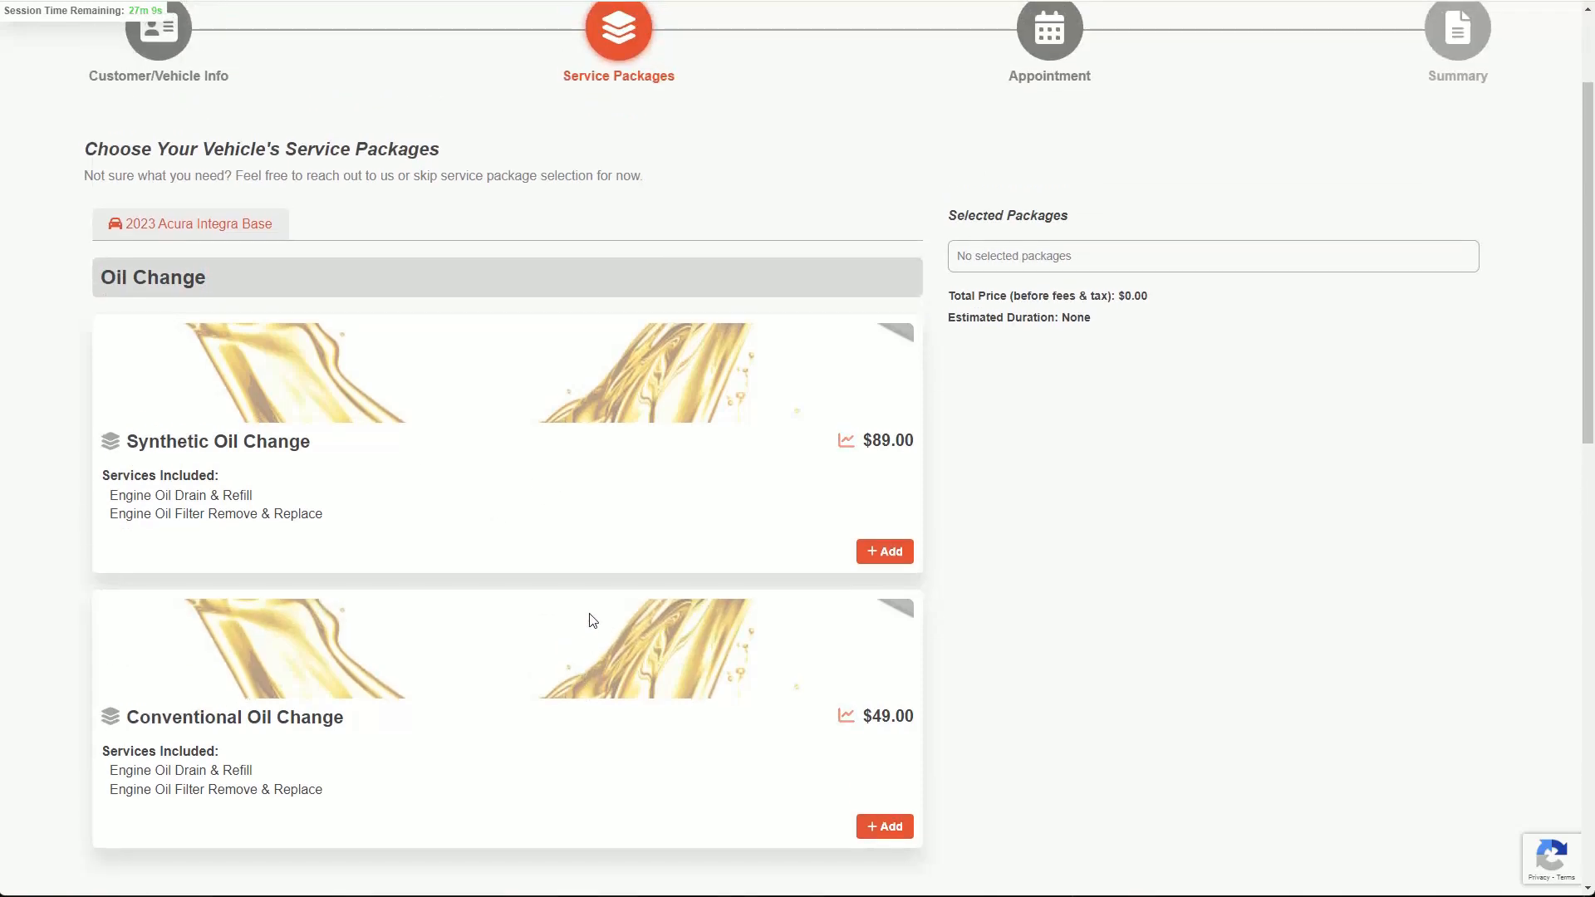